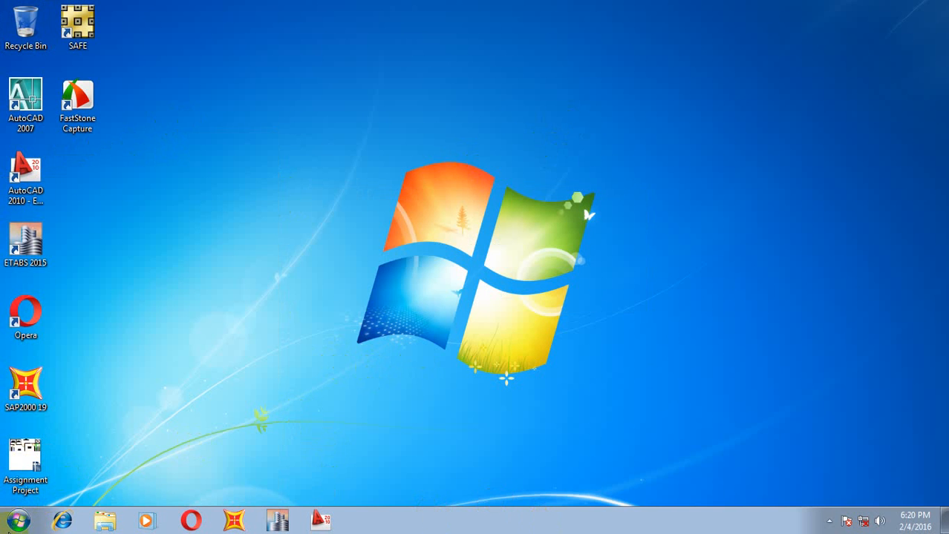
# Create a desktop shortcut for ETABS 9 and place it in the second icon column below FastStone Capture
pyautogui.click(18, 520)
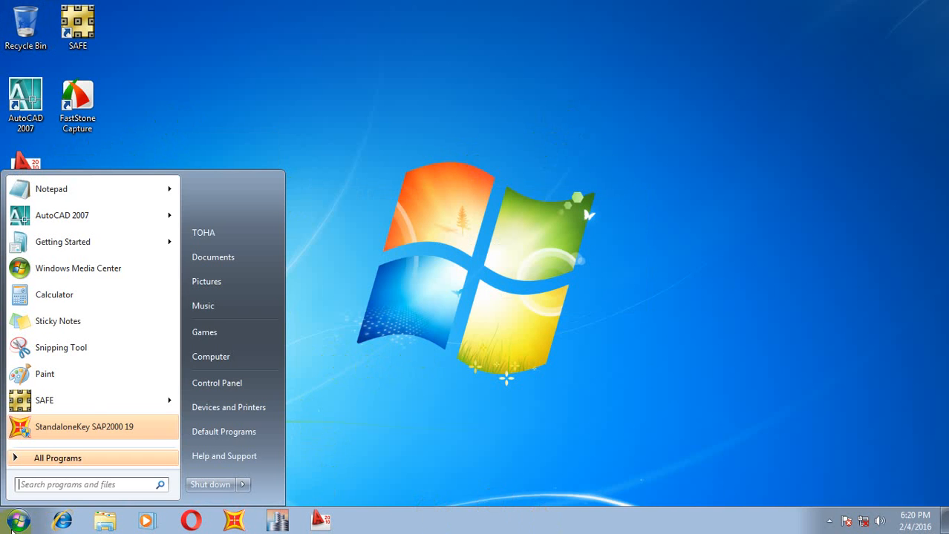
pyautogui.click(59, 458)
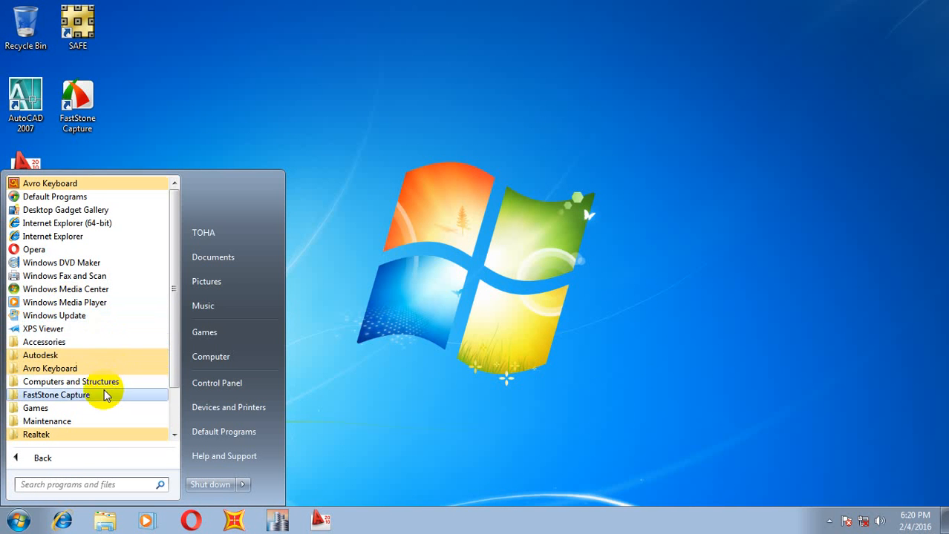
pyautogui.scroll(-1, 105, 396)
pyautogui.click(81, 343)
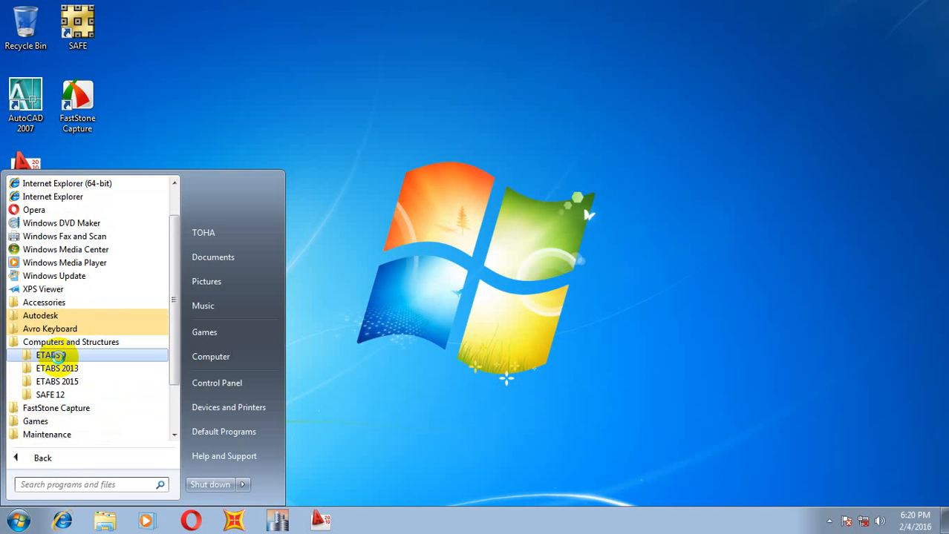
pyautogui.click(51, 356)
pyautogui.moveTo(62, 407); pyautogui.dragTo(260, 171)
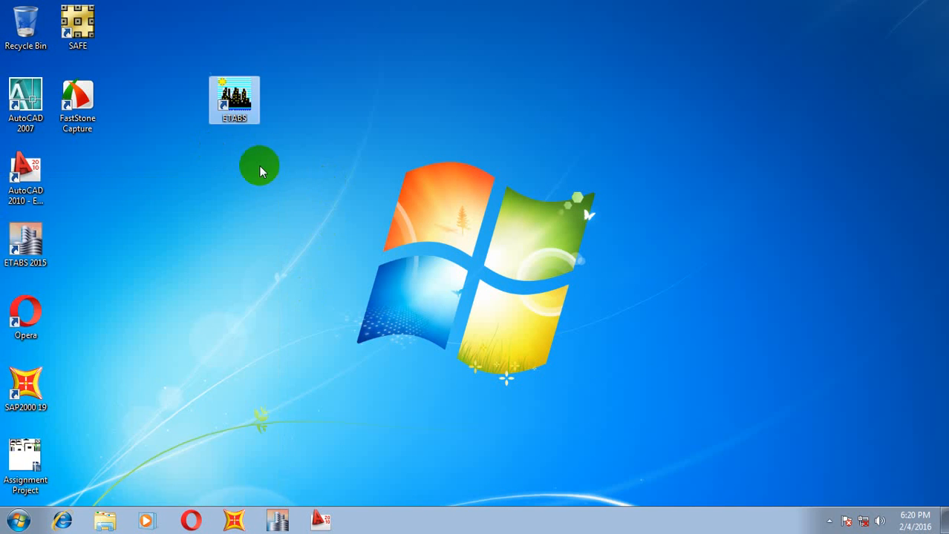
pyautogui.moveTo(233, 100); pyautogui.dragTo(71, 159)
# Launch ETABS 9 from its new desktop shortcut
pyautogui.click(78, 182)
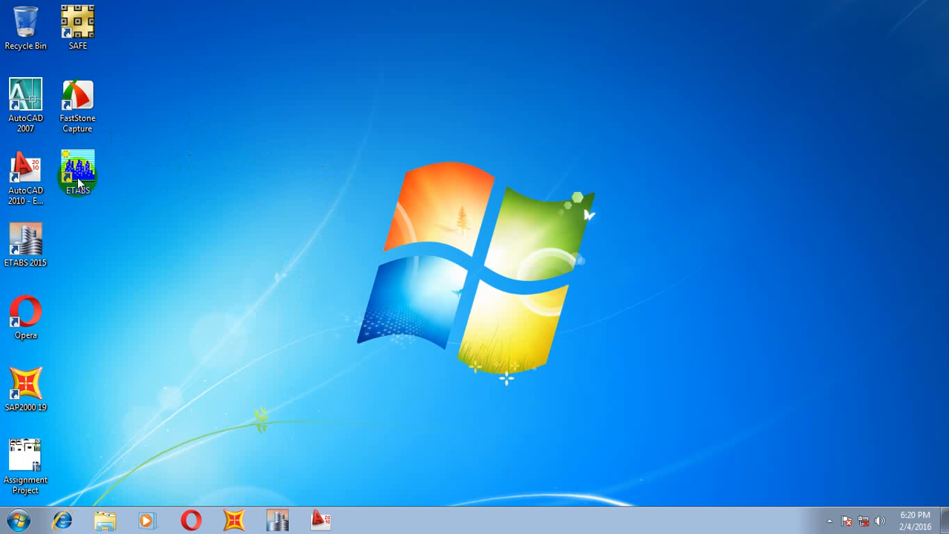
pyautogui.click(251, 204)
pyautogui.click(290, 159)
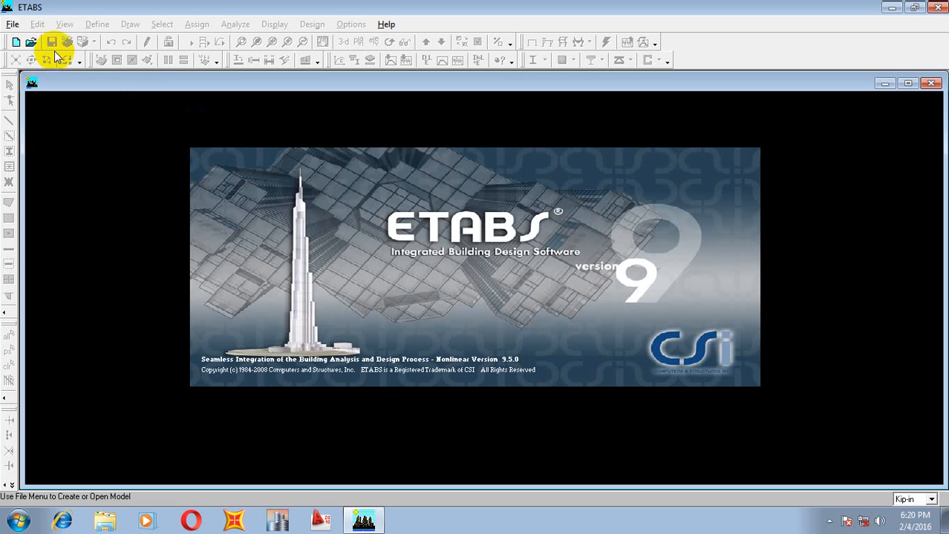
# Open the existing model TUJF.EDB from the Analysis folder
pyautogui.click(13, 24)
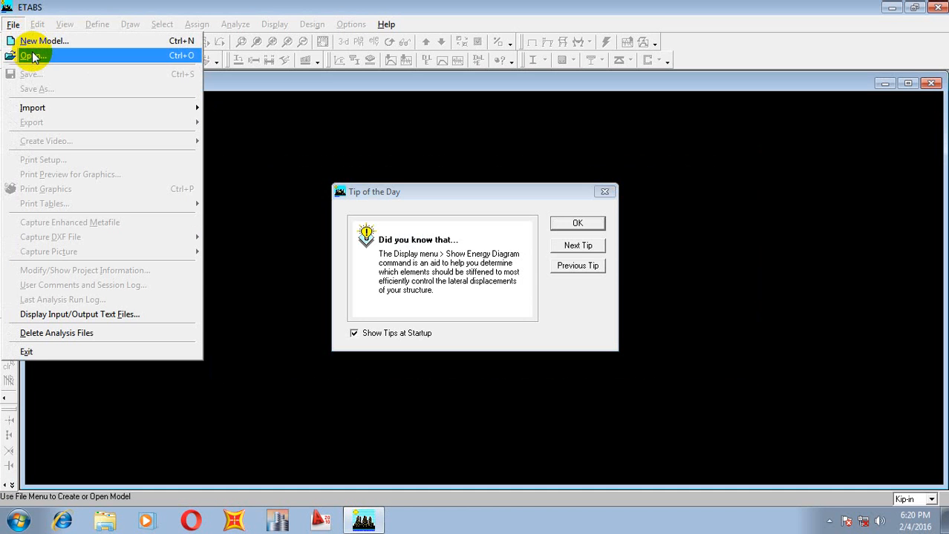
pyautogui.click(33, 56)
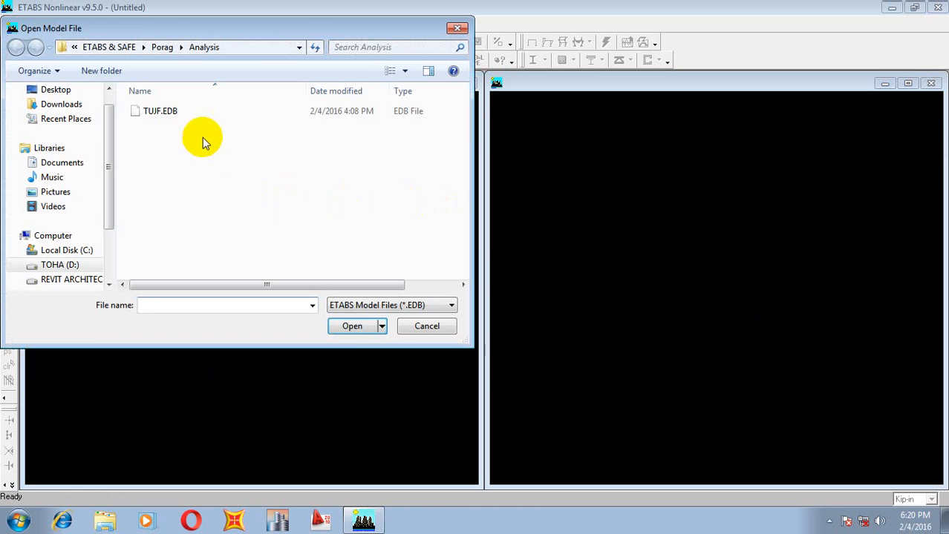
pyautogui.doubleClick(156, 111)
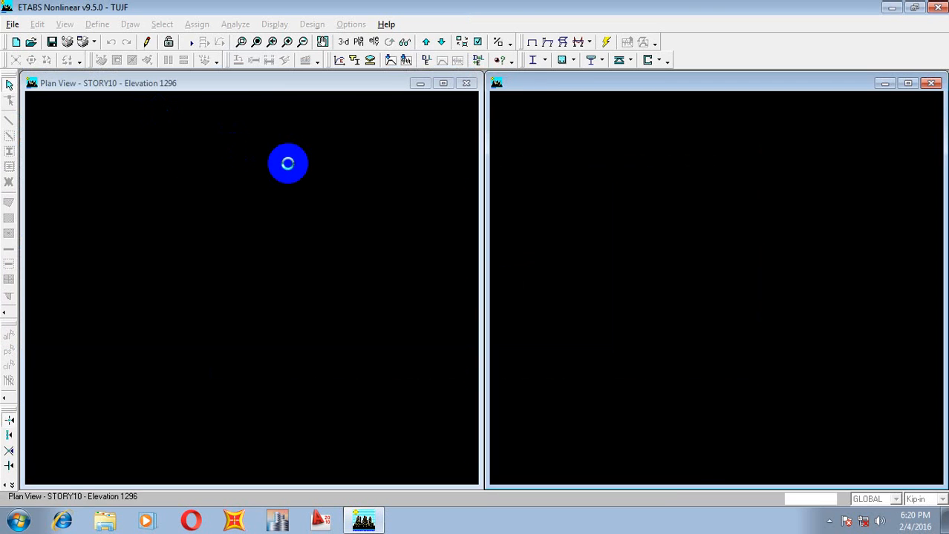
# Save the model under the name stair in the parent folder of Analysis
pyautogui.click(13, 25)
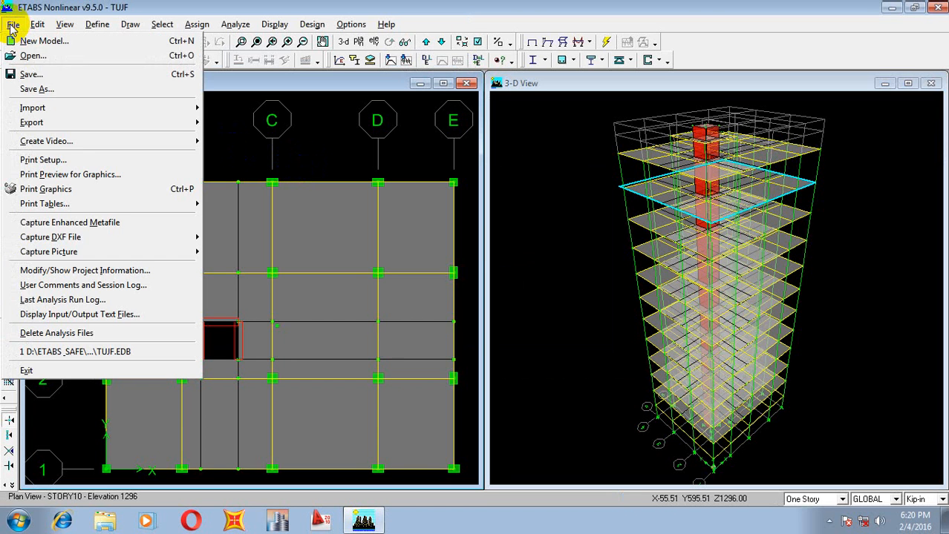
pyautogui.click(37, 89)
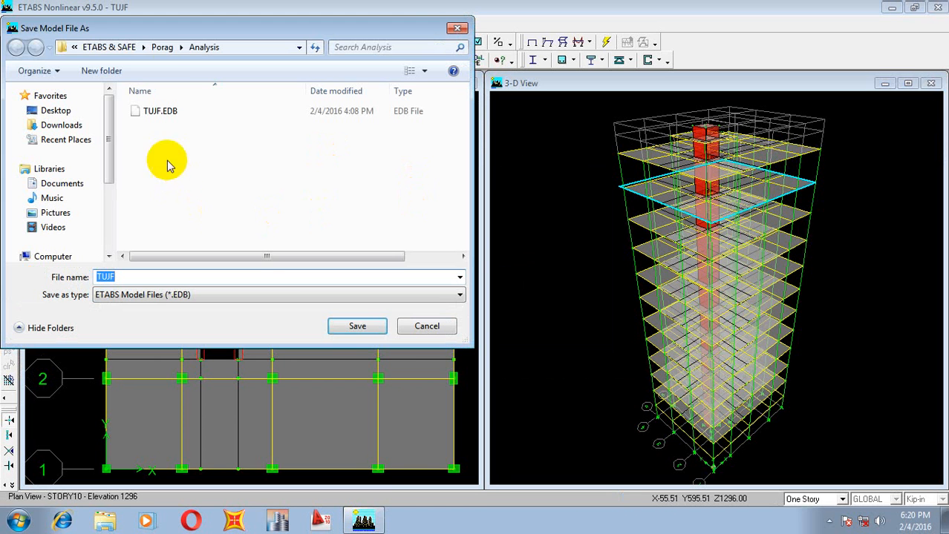
pyautogui.click(156, 46)
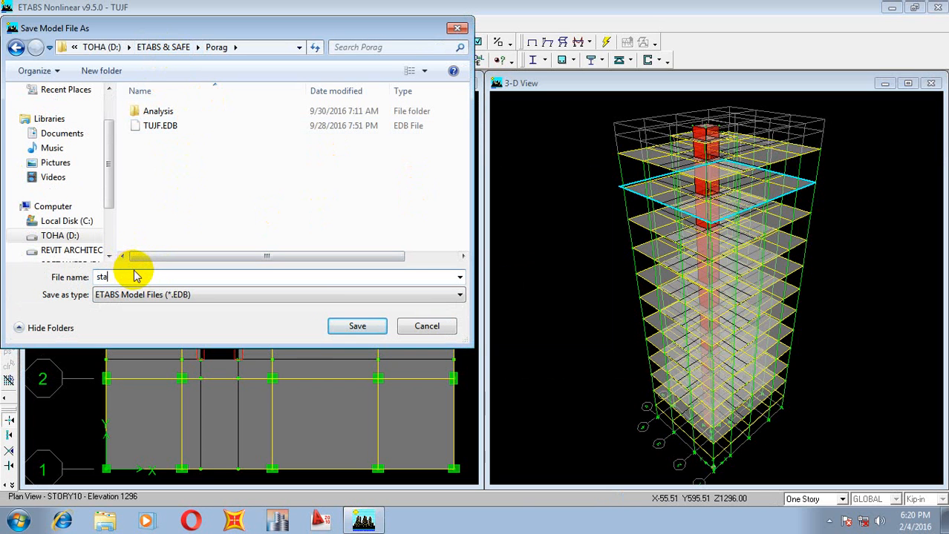
pyautogui.write('r')
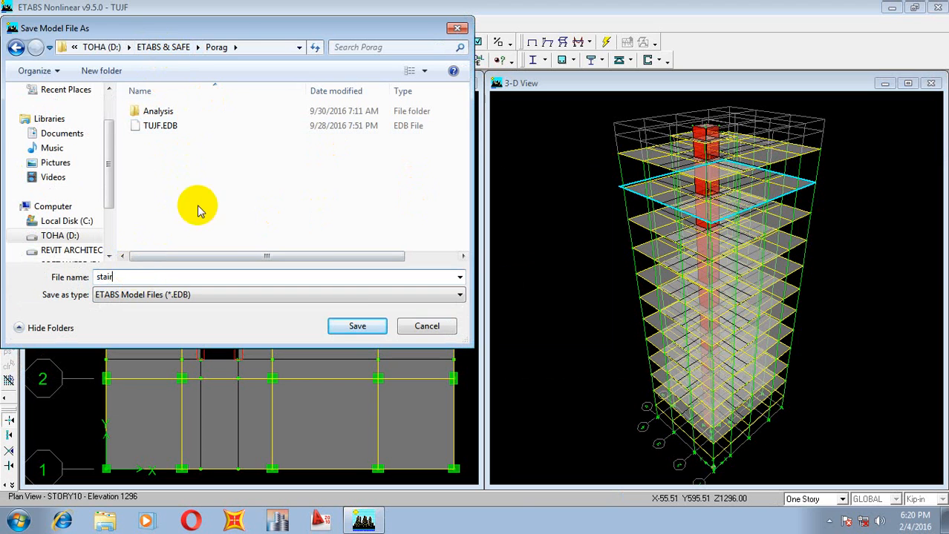
pyautogui.click(347, 326)
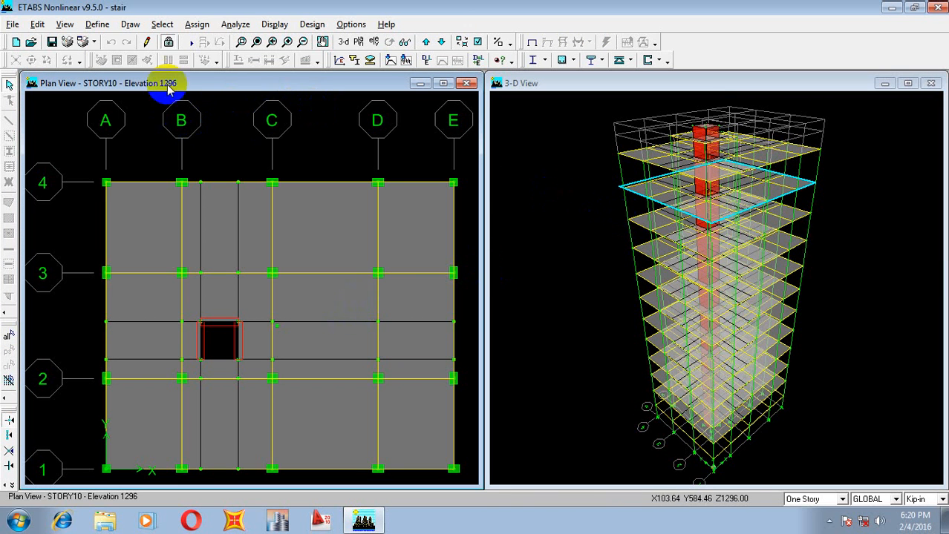
# Unlock the model for editing and bring up the STORY11 plan
pyautogui.click(168, 43)
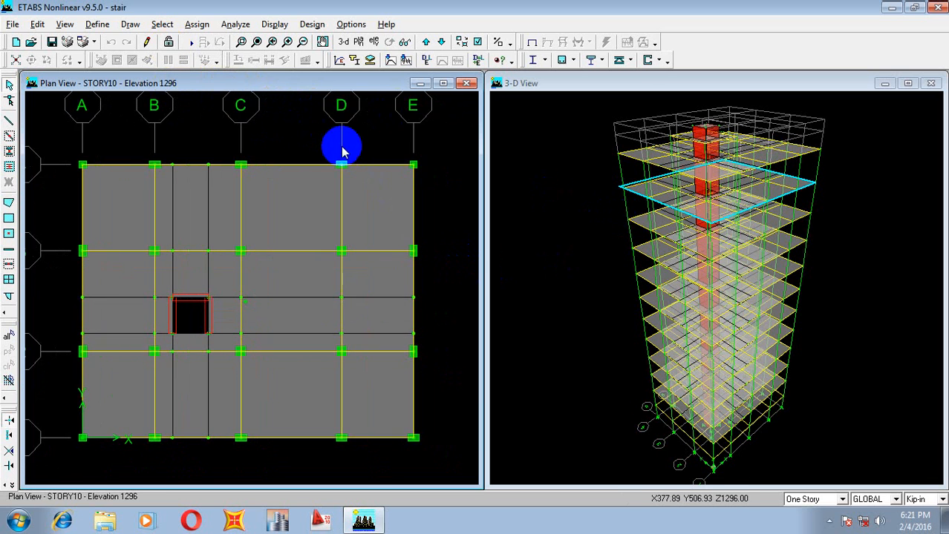
pyautogui.click(531, 172)
pyautogui.click(405, 160)
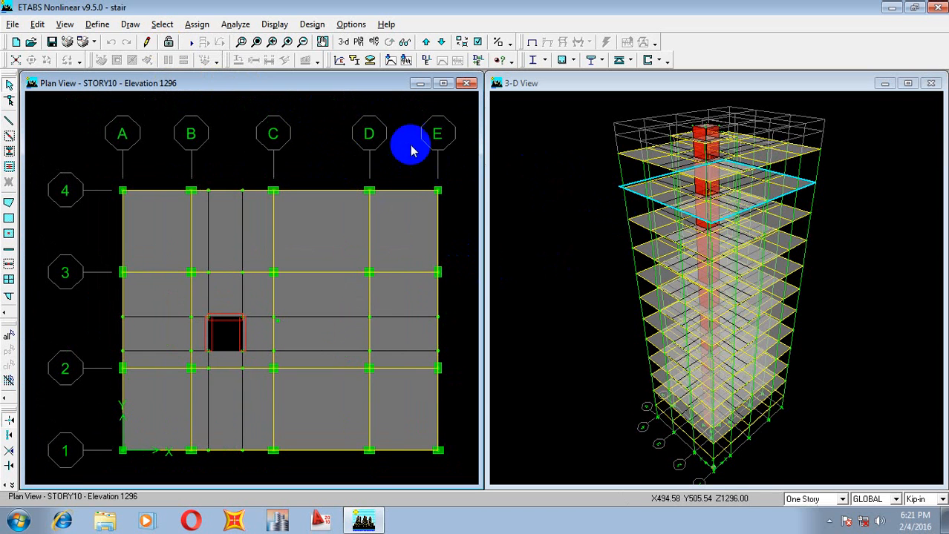
pyautogui.click(426, 42)
pyautogui.click(427, 42)
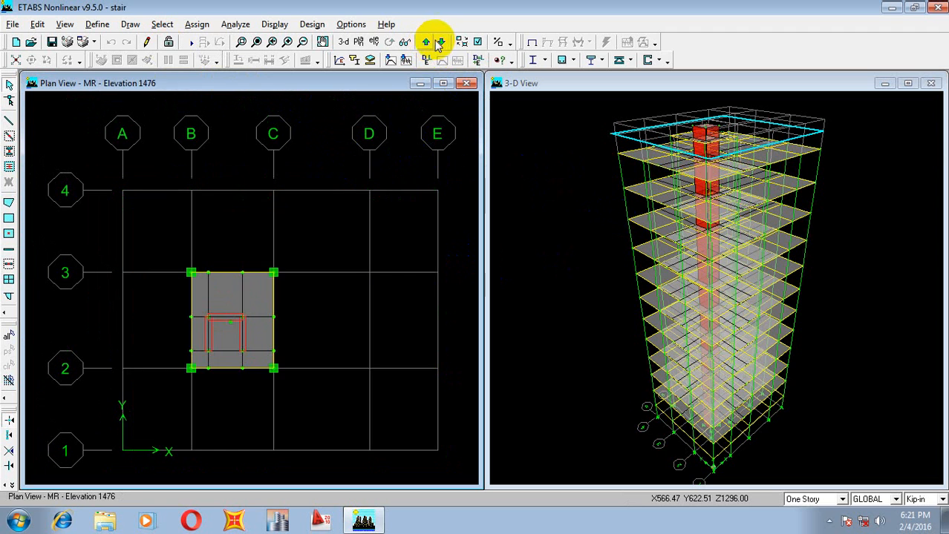
pyautogui.click(441, 42)
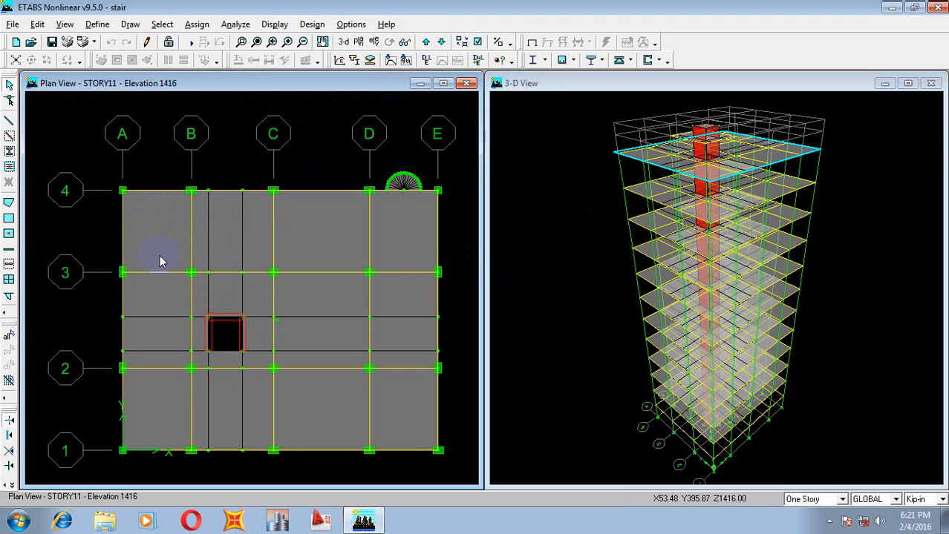
# Set the editing scope to Similar Stories and delete the floor slab between grids A-B and 3-4
pyautogui.click(842, 499)
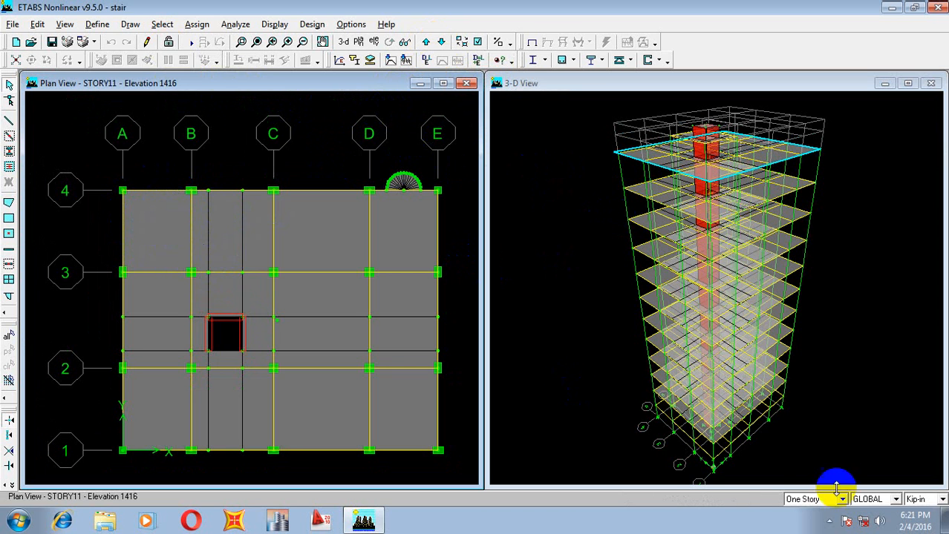
pyautogui.click(809, 491)
pyautogui.click(140, 231)
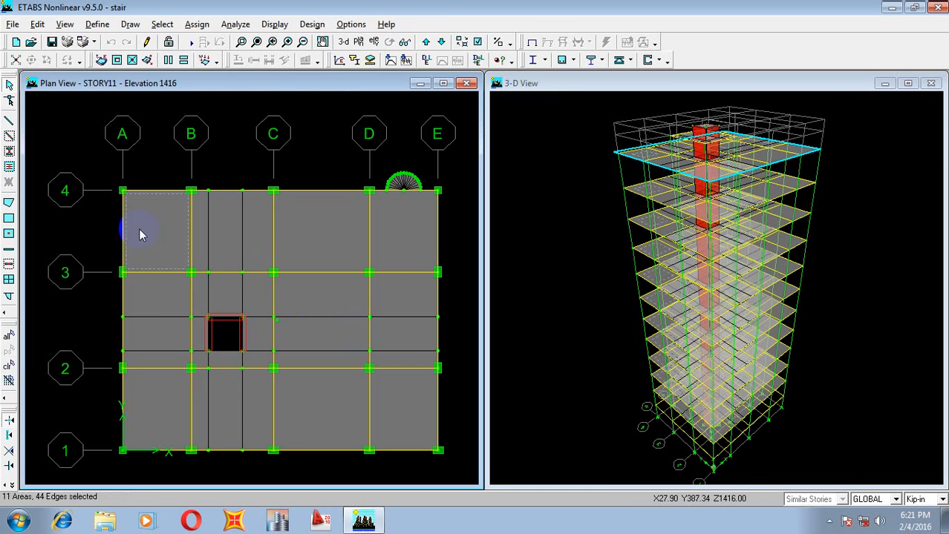
pyautogui.press('Delete')
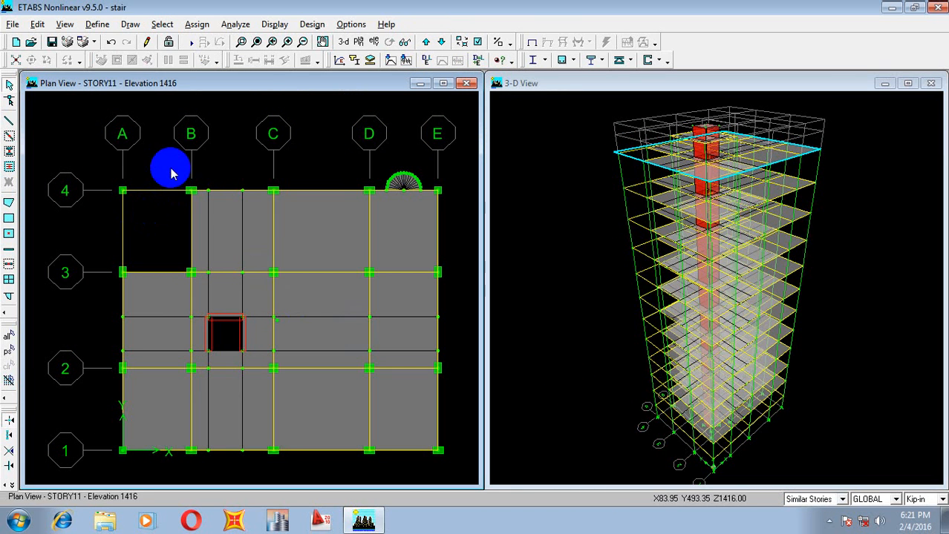
# Turn on dimension lines for all windows and change the model units to Kip-ft
pyautogui.scroll(3, 177, 216)
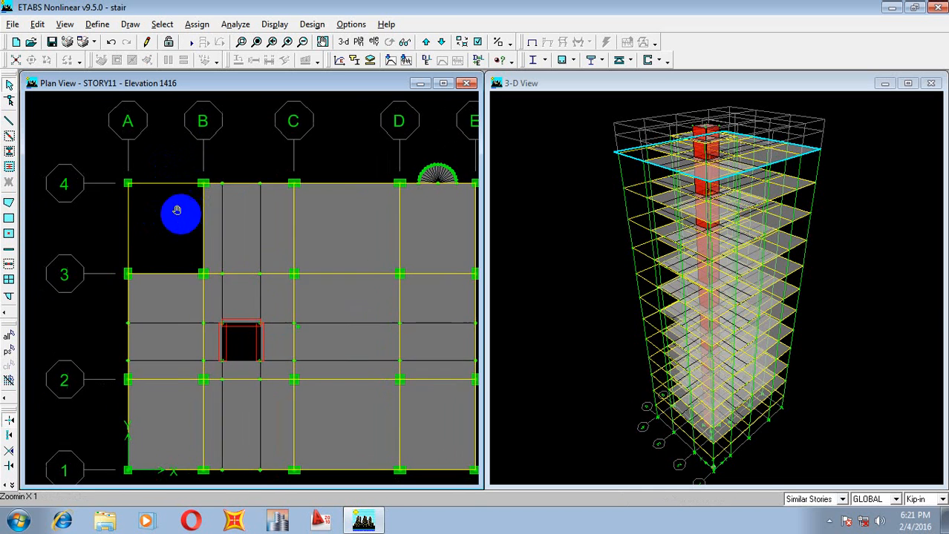
pyautogui.moveTo(165, 214); pyautogui.dragTo(151, 233, button='middle')
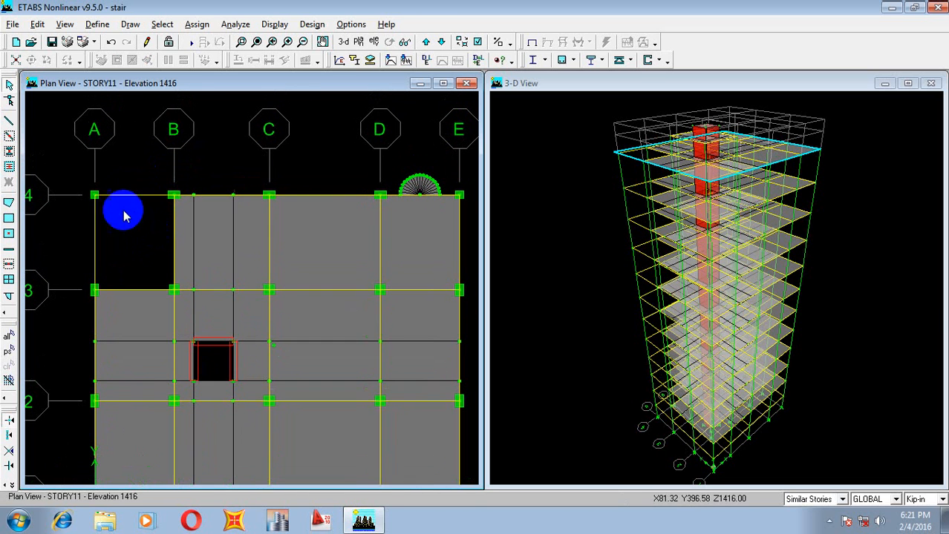
pyautogui.click(477, 45)
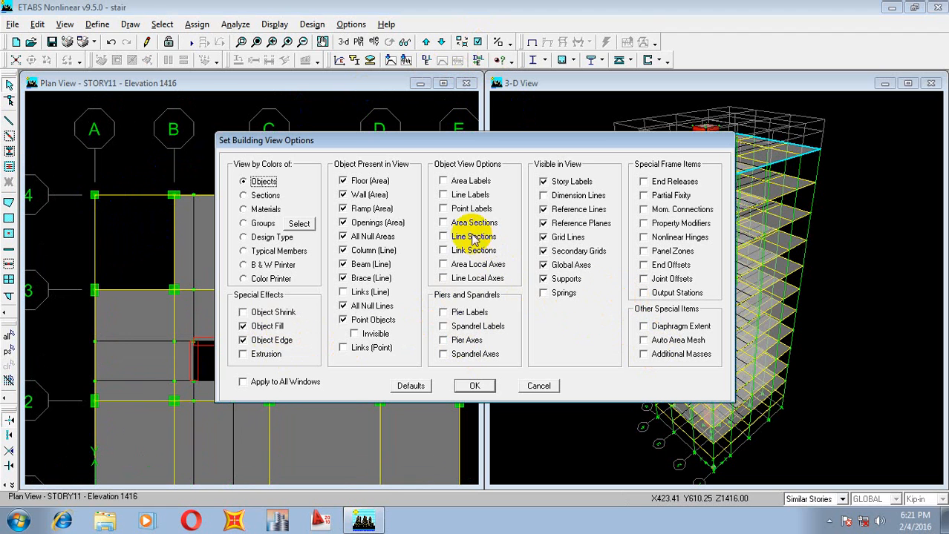
pyautogui.click(576, 196)
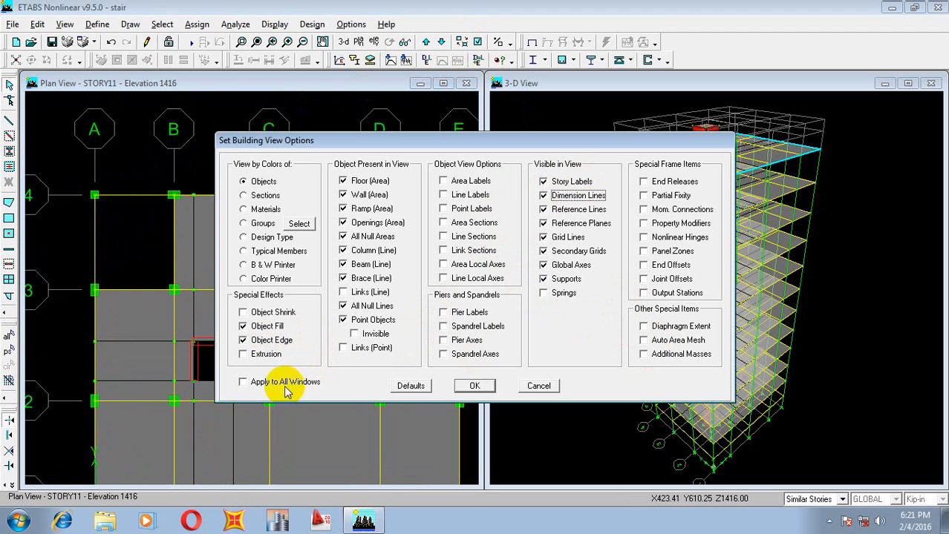
pyautogui.click(260, 381)
pyautogui.click(479, 386)
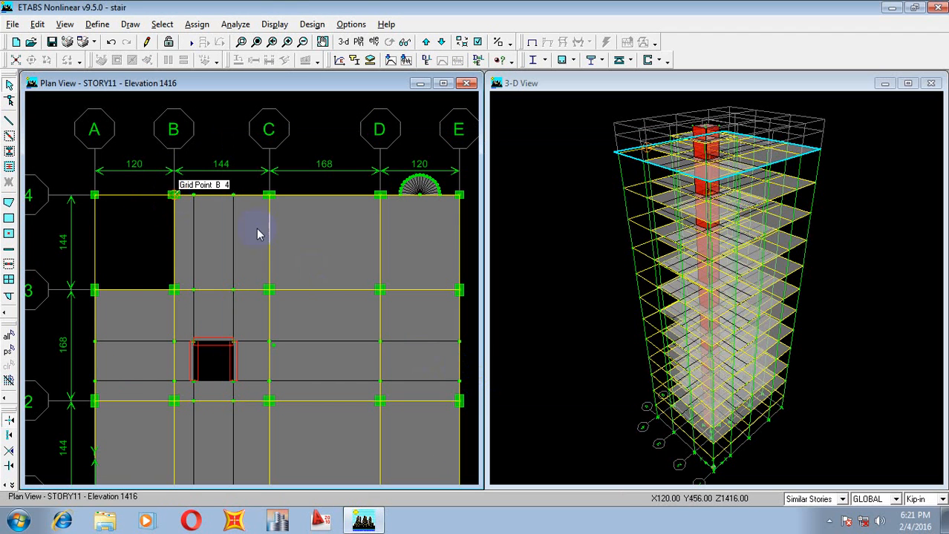
pyautogui.click(927, 500)
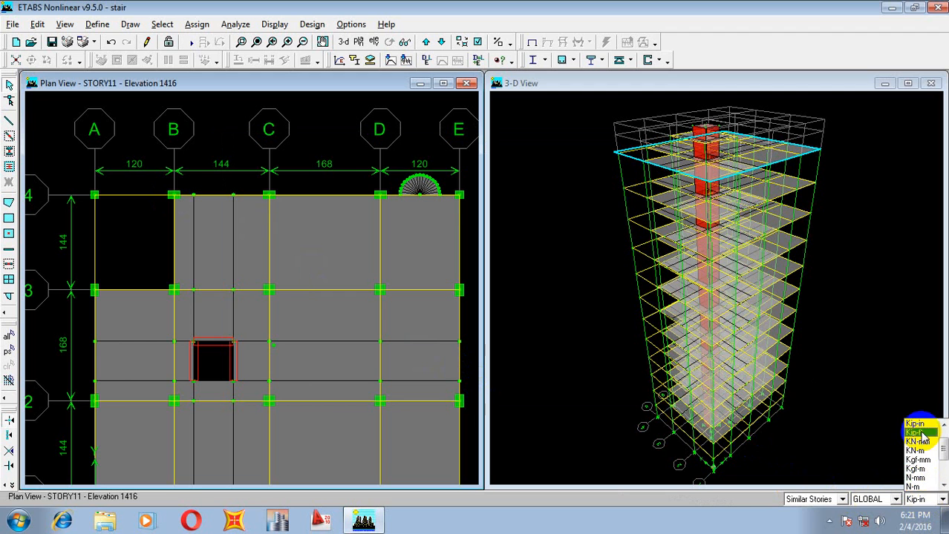
pyautogui.click(919, 432)
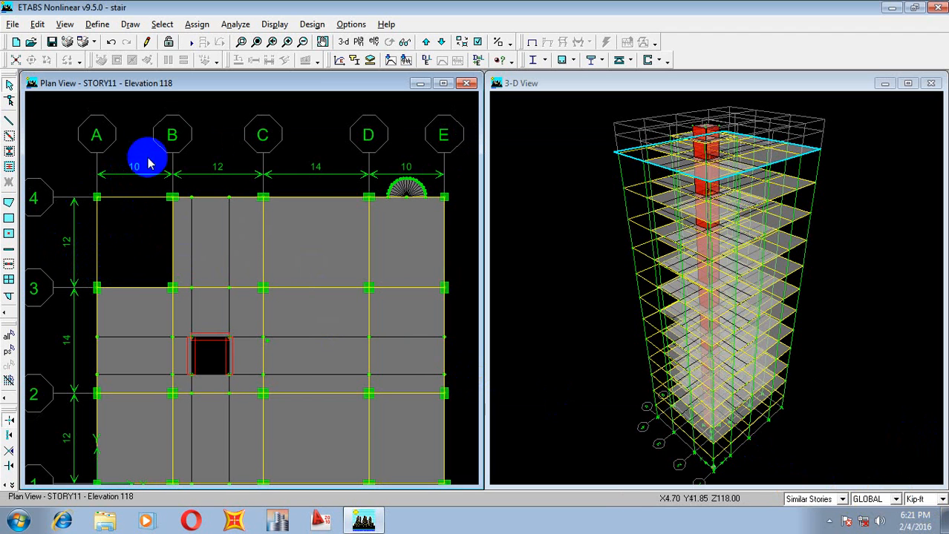
# Draw a dimension line from grid point A-4 to B-4, placed above the existing grid dimensions
pyautogui.click(123, 25)
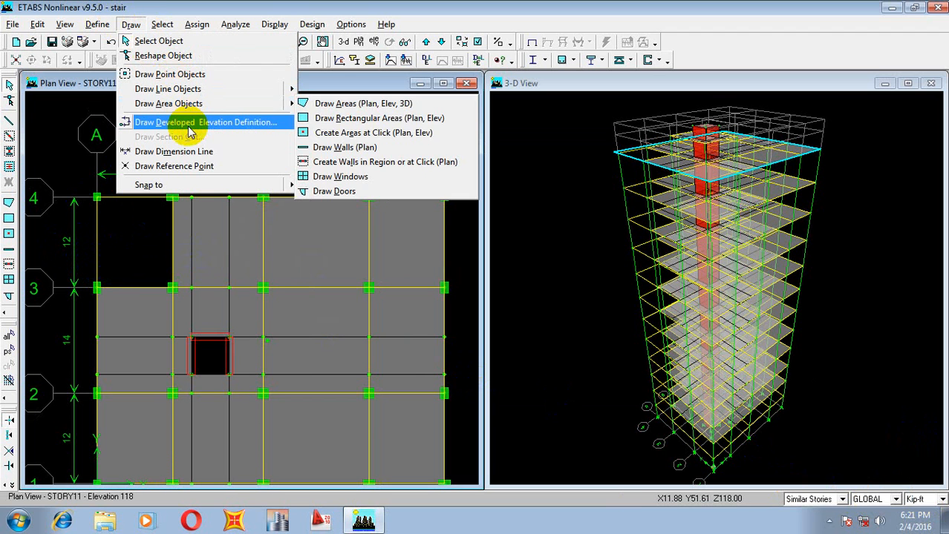
pyautogui.click(183, 151)
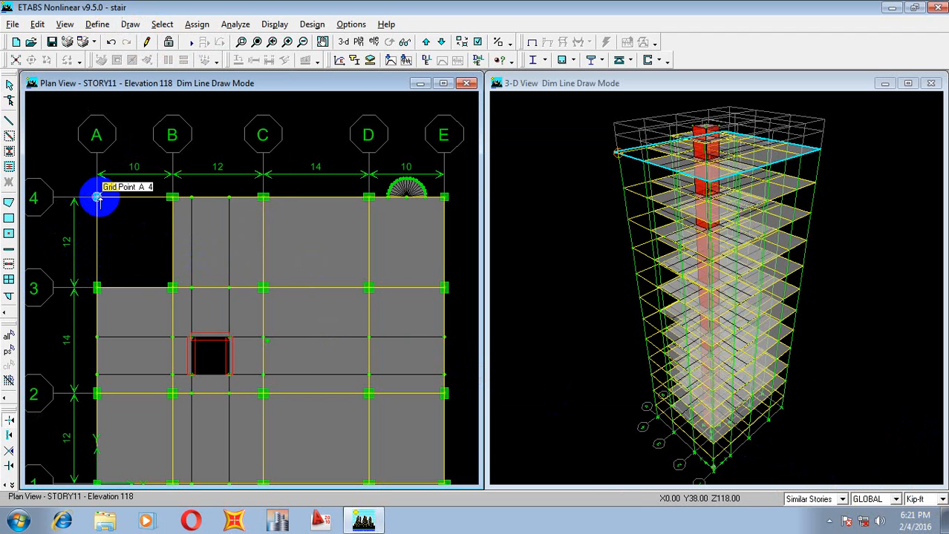
pyautogui.click(96, 197)
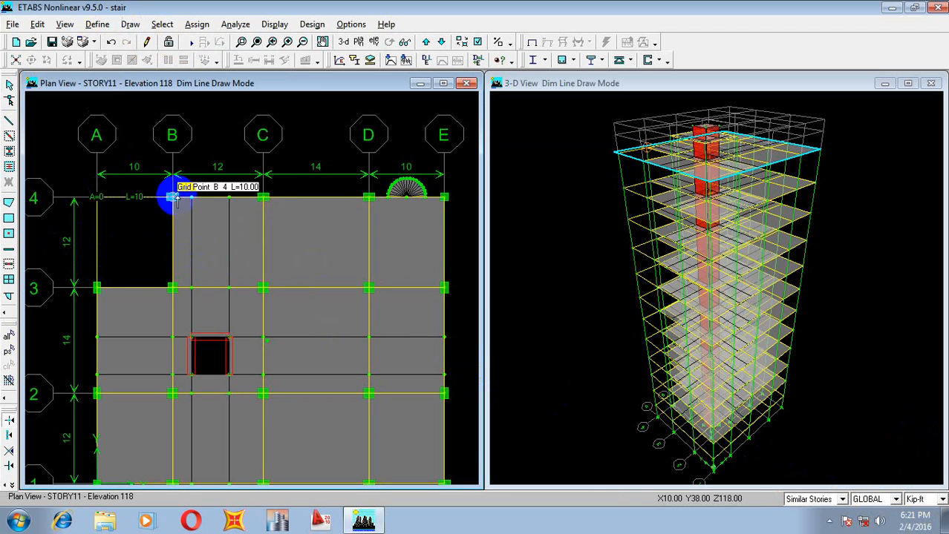
pyautogui.click(173, 197)
pyautogui.click(152, 151)
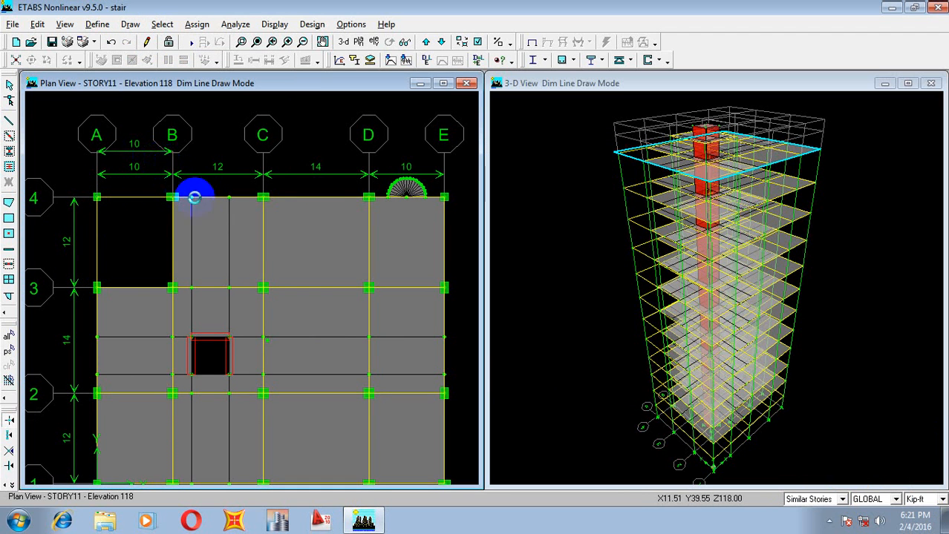
# Delete the extra dimension line drawn between grids A and B on the similar stories
pyautogui.click(9, 84)
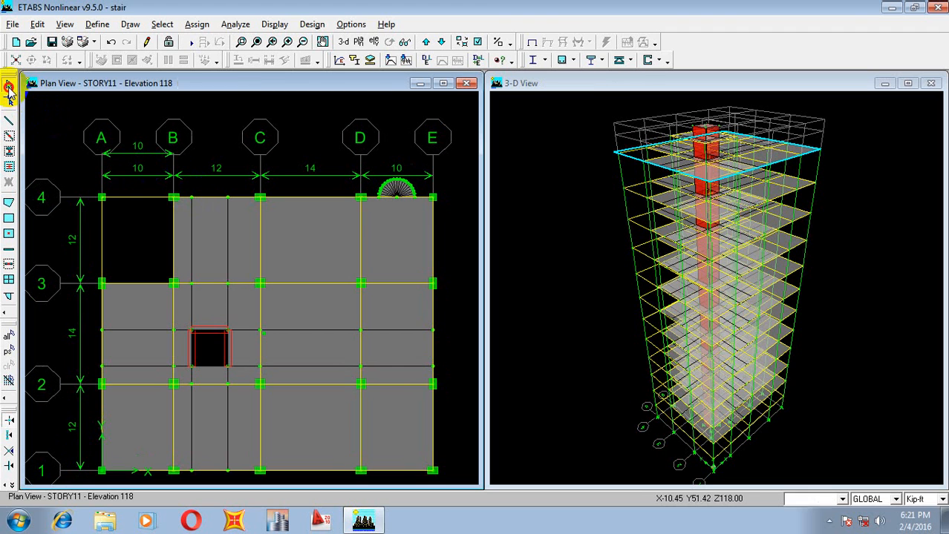
pyautogui.click(137, 154)
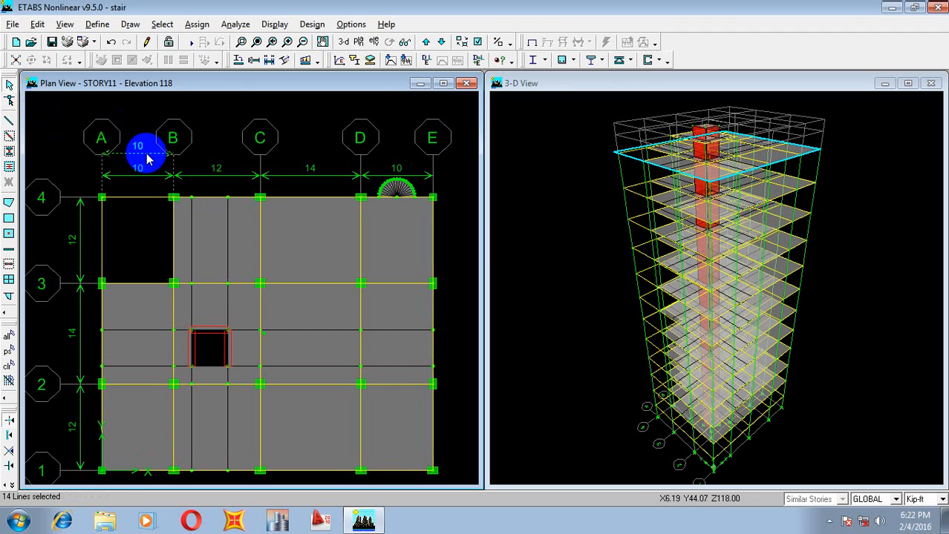
pyautogui.press('Delete')
pyautogui.moveTo(138, 198)
pyautogui.mouseDown(button='middle')
pyautogui.moveTo(122, 190)
pyautogui.moveTo(131, 185)
pyautogui.mouseUp(button='middle')
pyautogui.scroll(1, 122, 183)
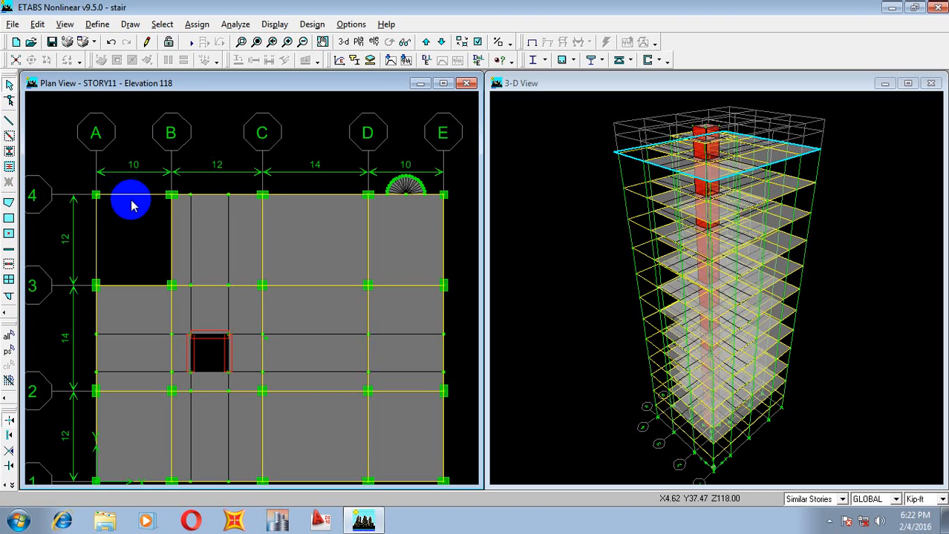
# Draw a point object on the similar stories at grid point A-4 with a Plan Offset X of 5
pyautogui.scroll(-3, 132, 206)
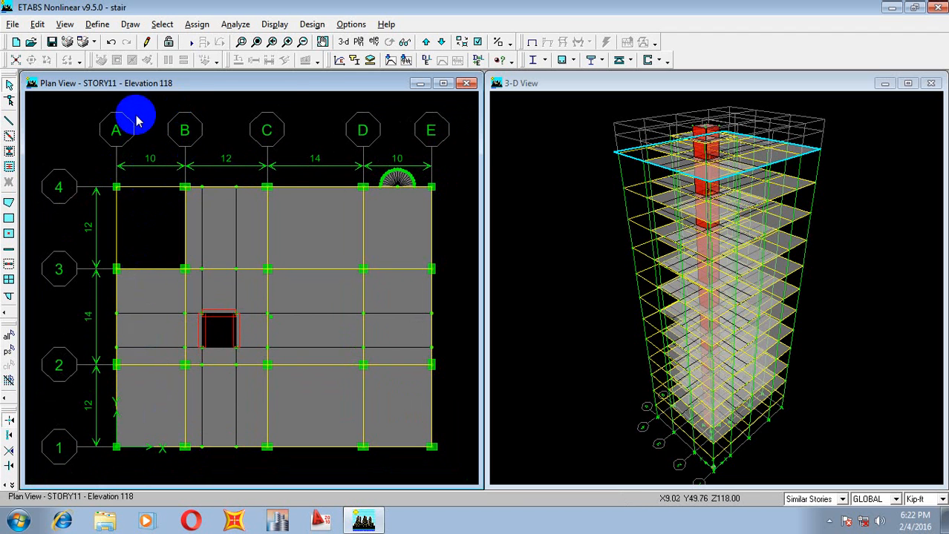
pyautogui.click(131, 24)
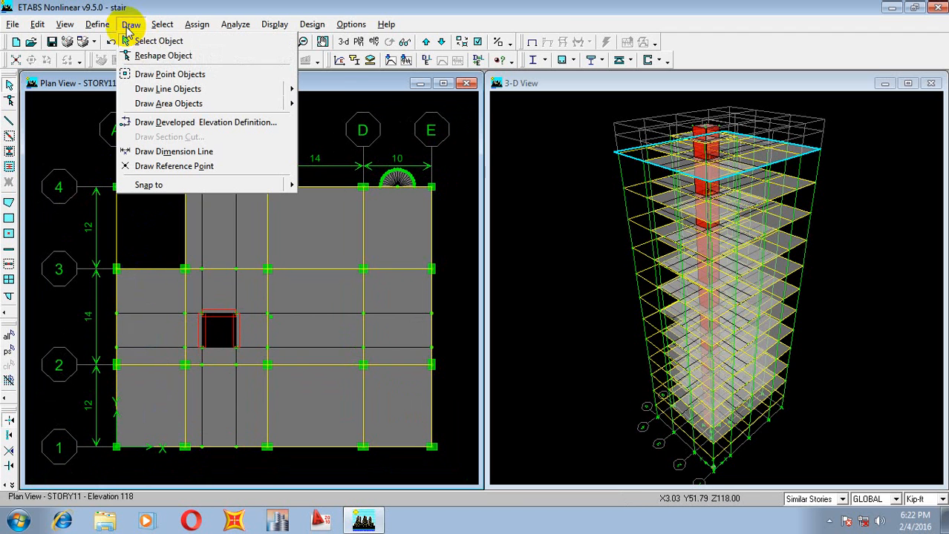
pyautogui.click(159, 75)
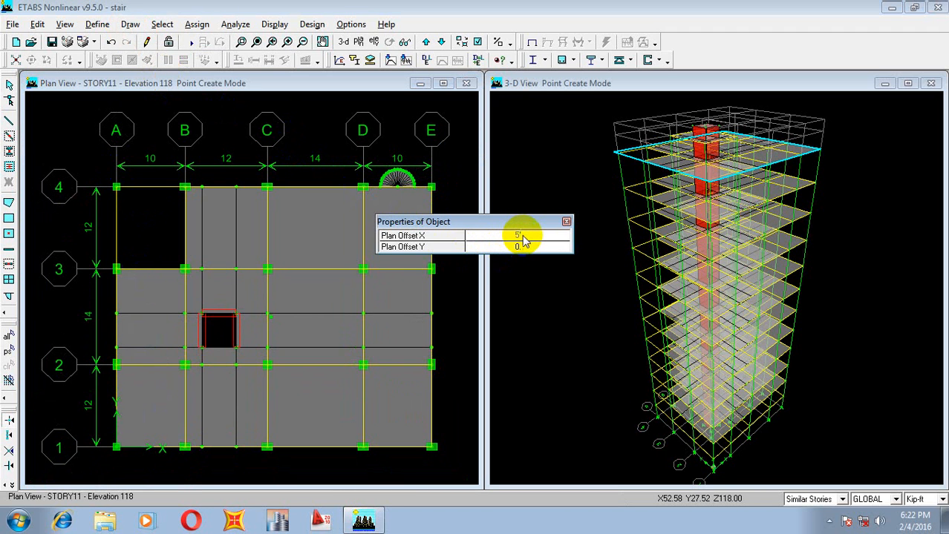
pyautogui.click(118, 187)
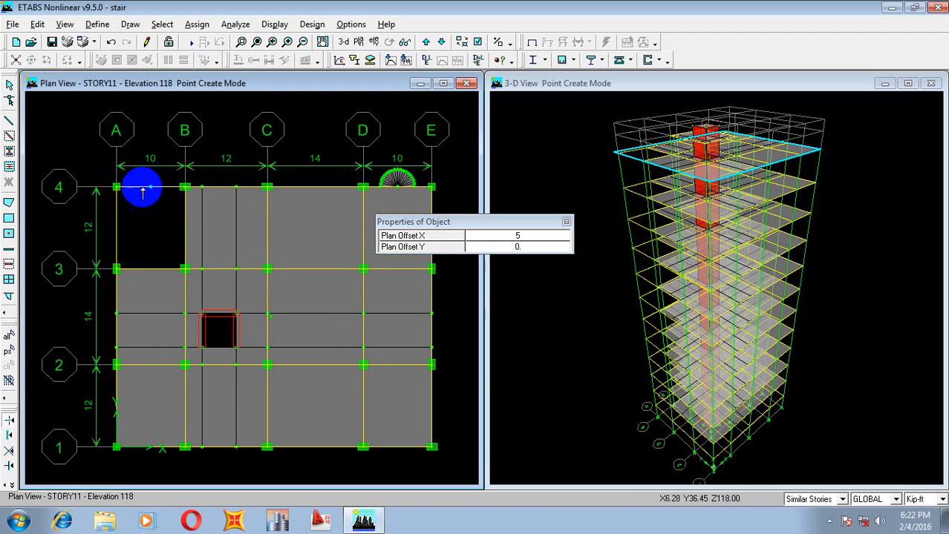
pyautogui.click(9, 84)
# Select the new points midway between A-4 and B-4 and add a GLOBAL grid line through them, parallel to Y
pyautogui.click(134, 152)
pyautogui.click(158, 193)
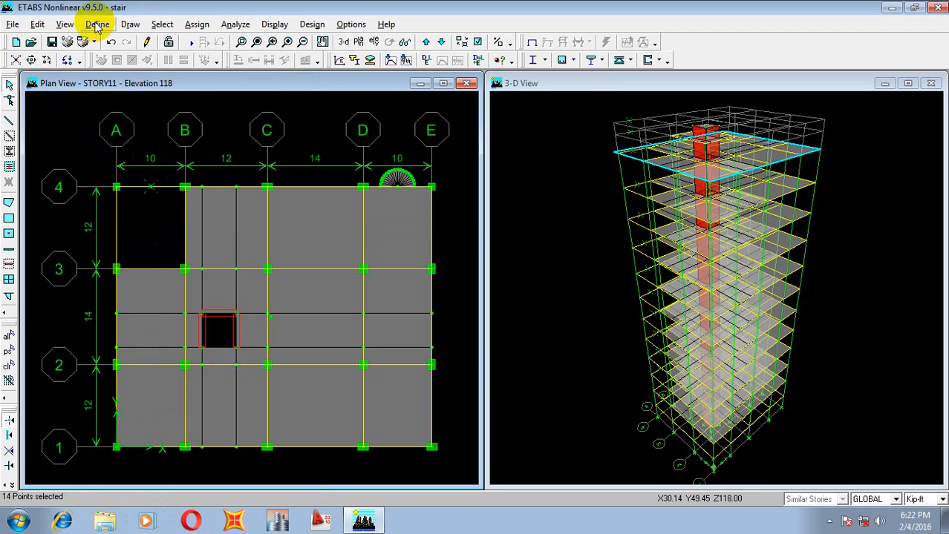
pyautogui.click(37, 25)
pyautogui.moveTo(92, 176)
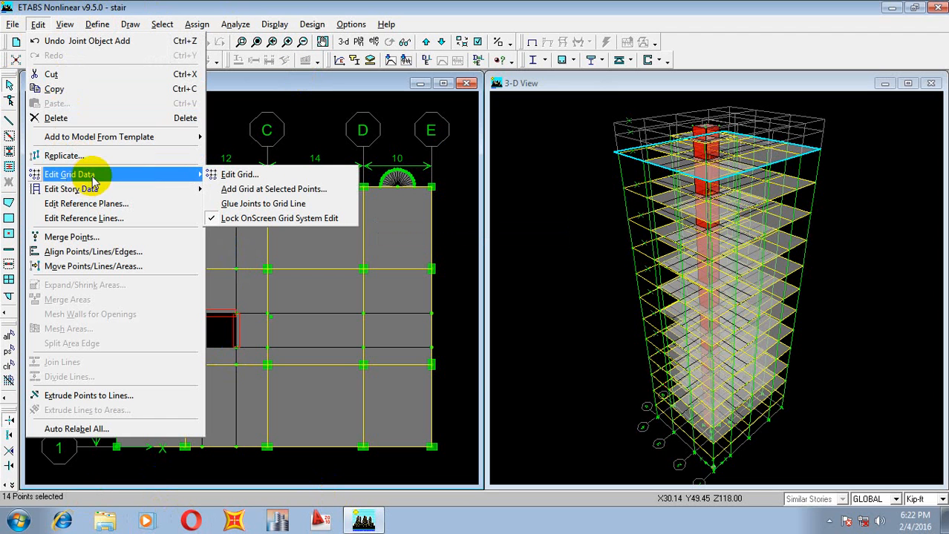
pyautogui.click(261, 191)
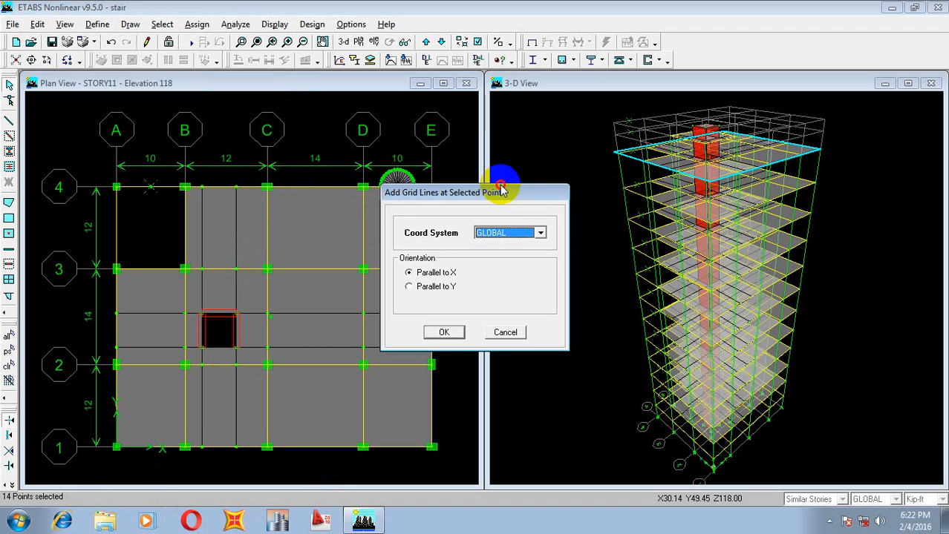
pyautogui.moveTo(501, 186); pyautogui.dragTo(557, 160)
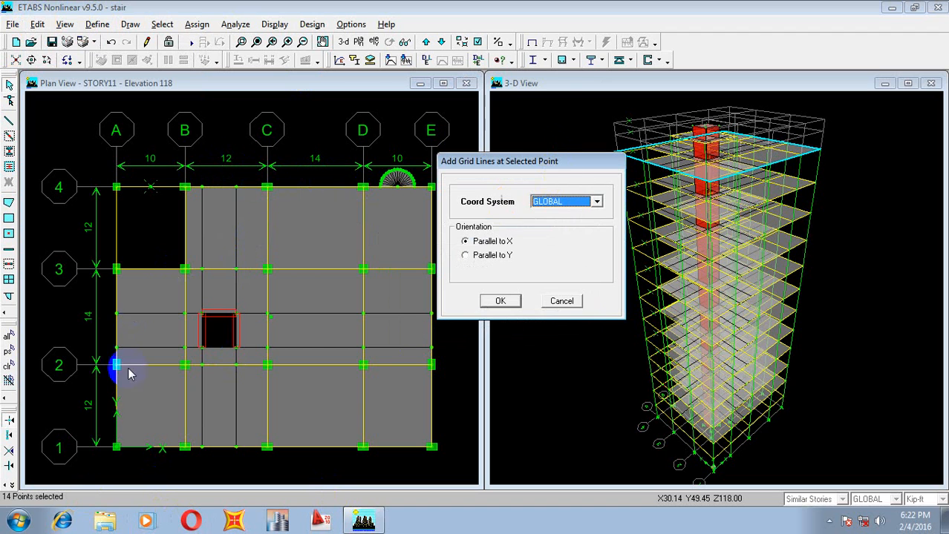
pyautogui.click(568, 202)
pyautogui.click(465, 244)
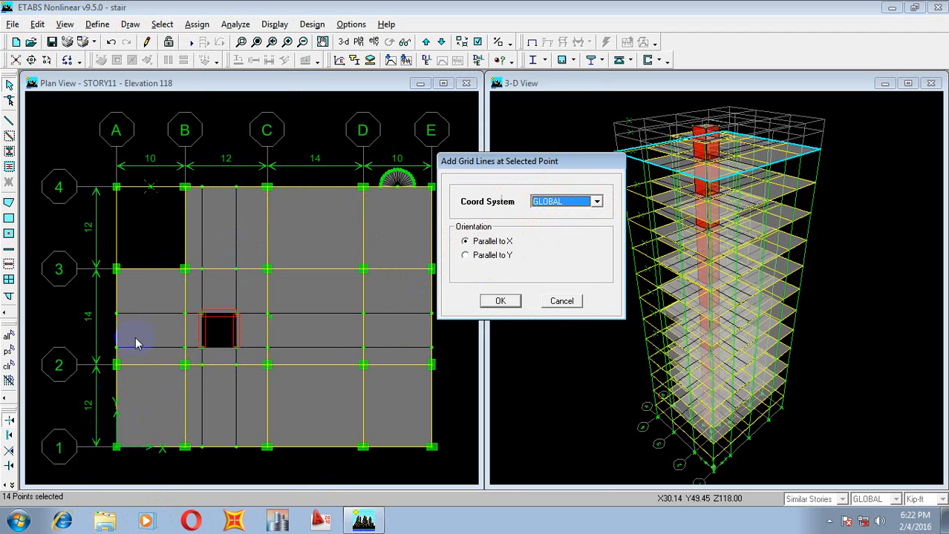
pyautogui.click(466, 254)
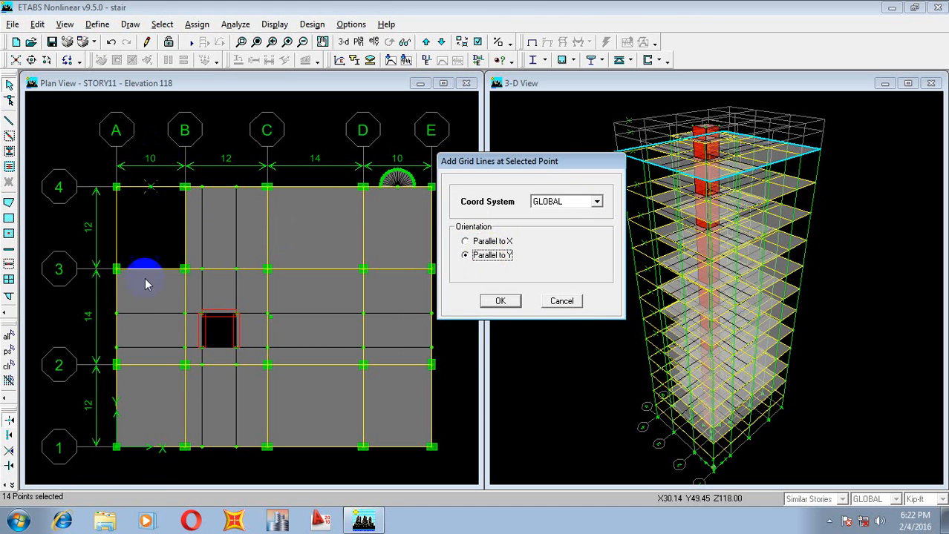
pyautogui.click(493, 299)
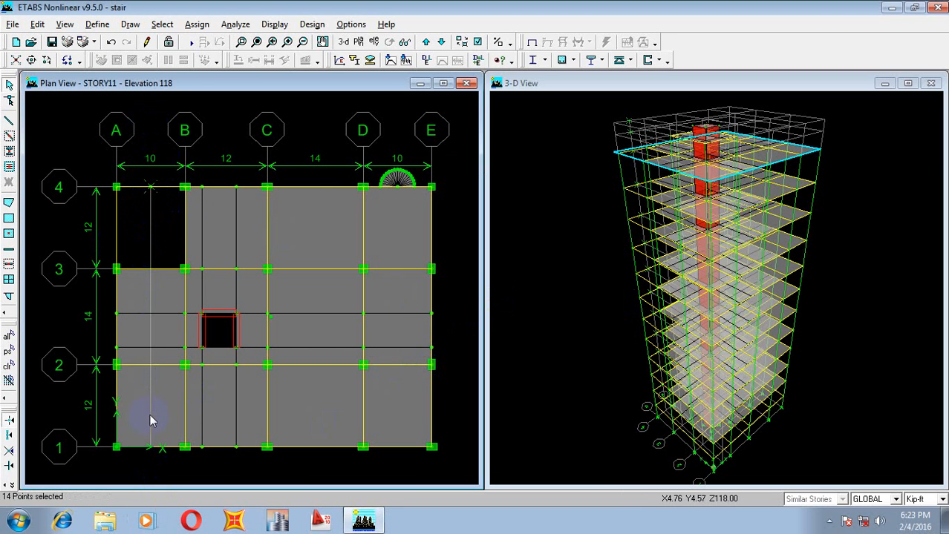
# In the GLOBAL grid data, display grids as spacing, make the new X grid between A and B Primary and name it Stair
pyautogui.rightClick(142, 131)
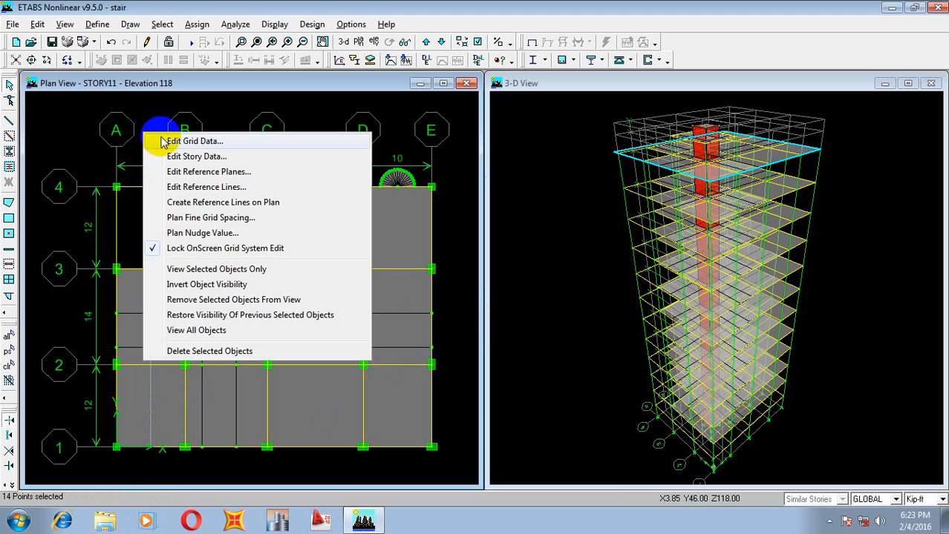
pyautogui.click(124, 125)
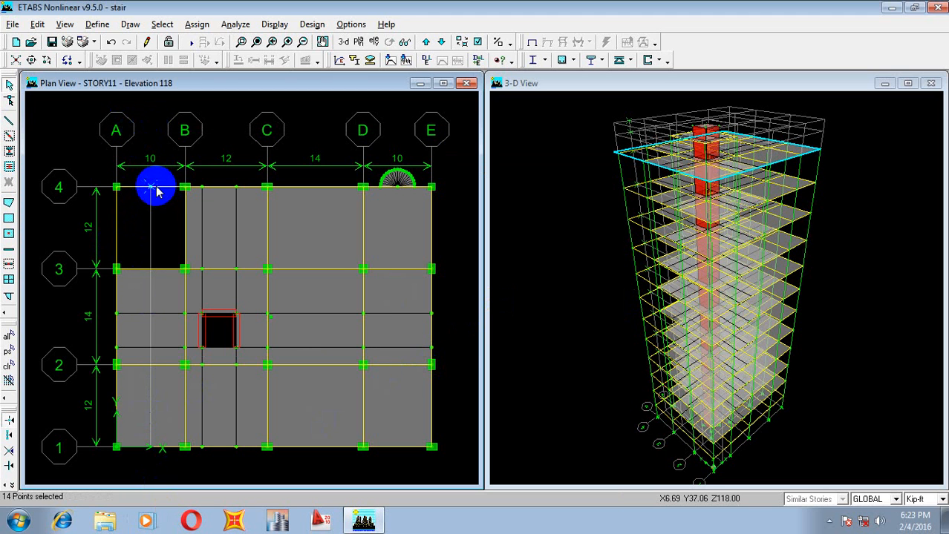
pyautogui.rightClick(170, 121)
pyautogui.click(223, 128)
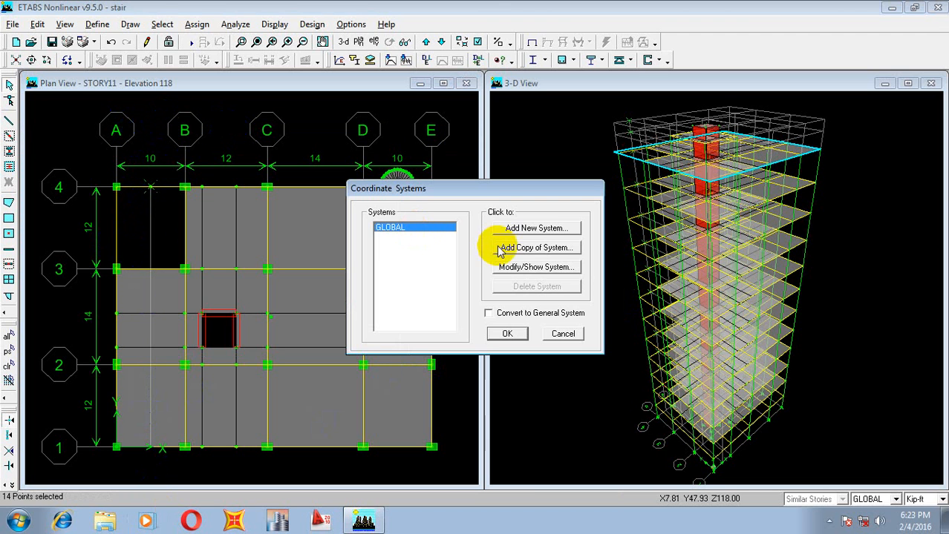
pyautogui.click(538, 268)
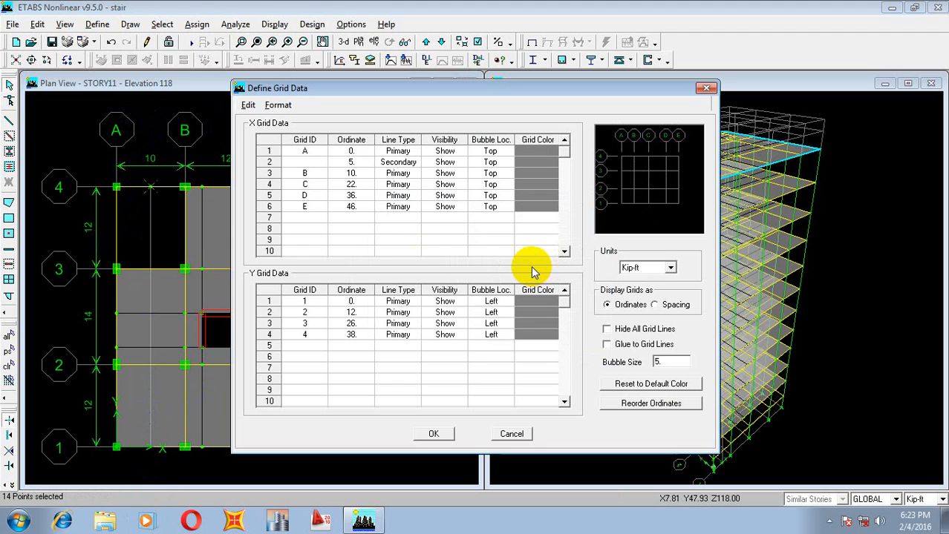
pyautogui.click(654, 306)
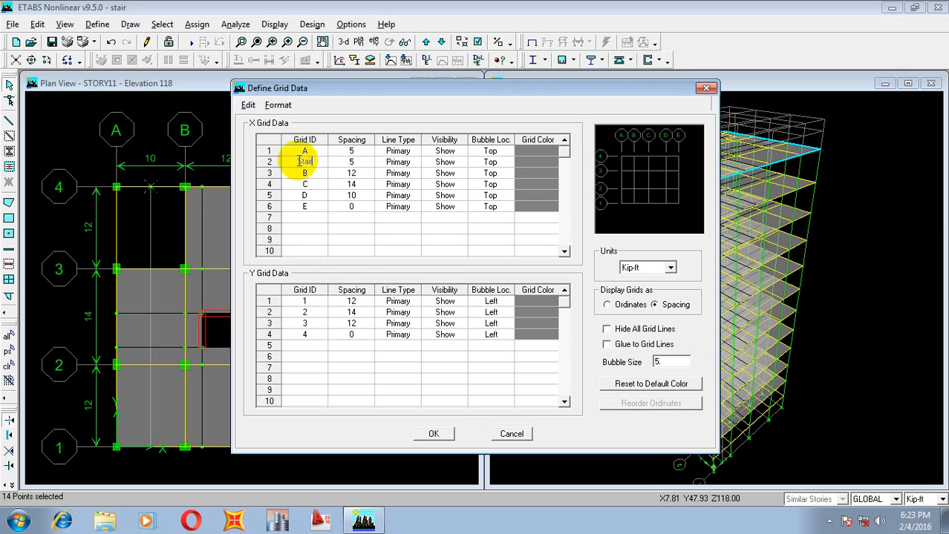
pyautogui.click(444, 434)
pyautogui.click(502, 334)
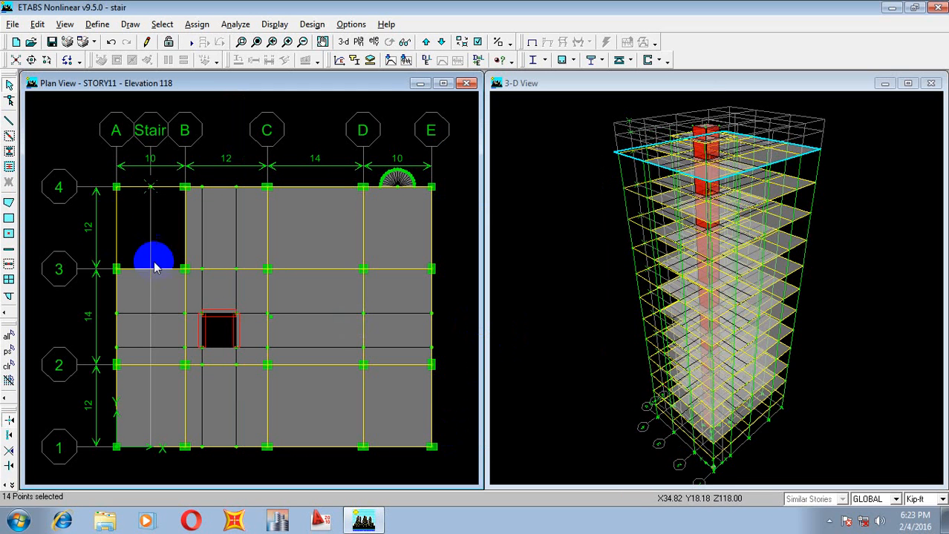
# Clear the point selection and set the editing scope to One Story
pyautogui.click(152, 191)
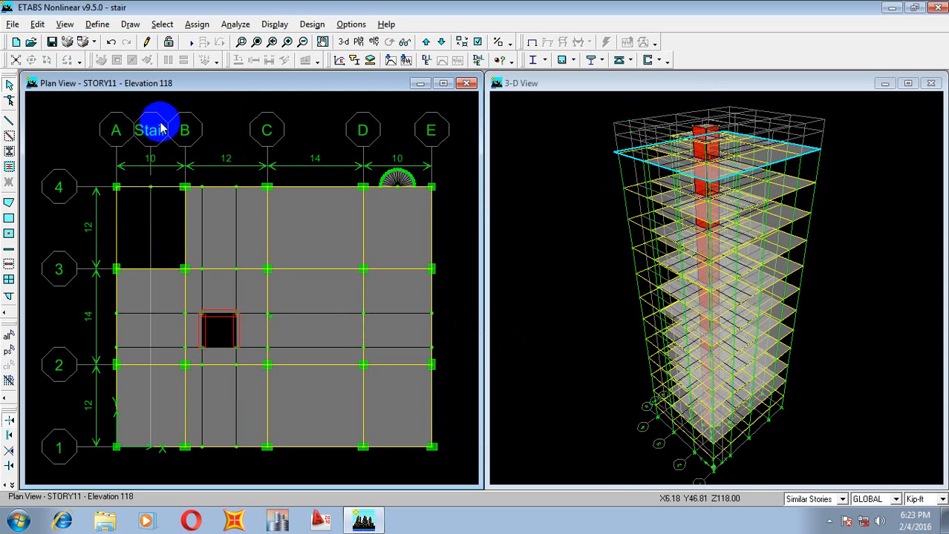
pyautogui.click(607, 255)
pyautogui.click(148, 223)
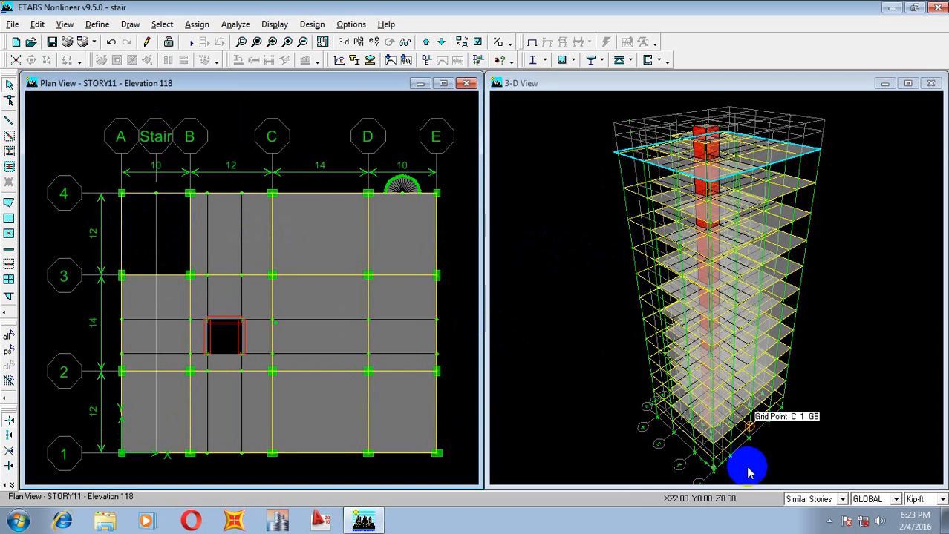
pyautogui.click(809, 498)
pyautogui.click(801, 455)
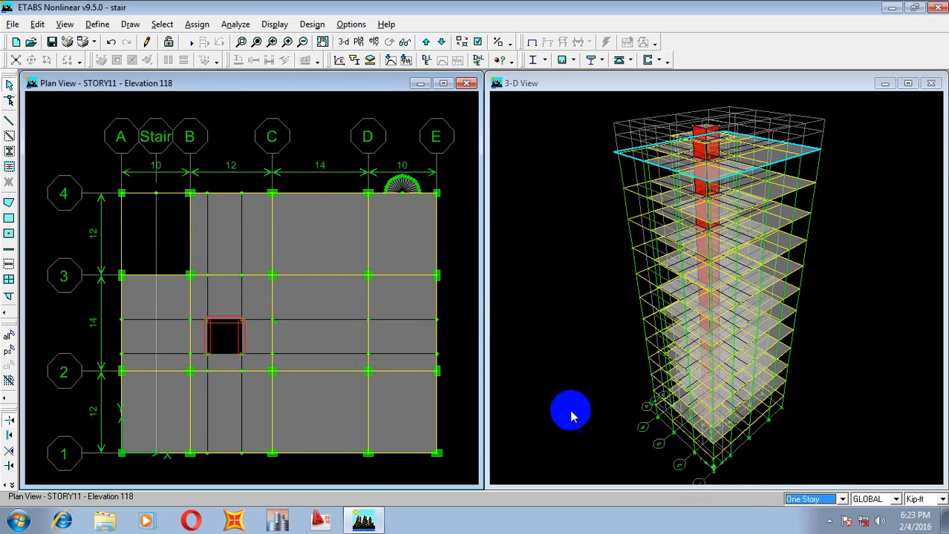
pyautogui.click(155, 227)
pyautogui.scroll(-1, 163, 235)
pyautogui.scroll(3, 221, 165)
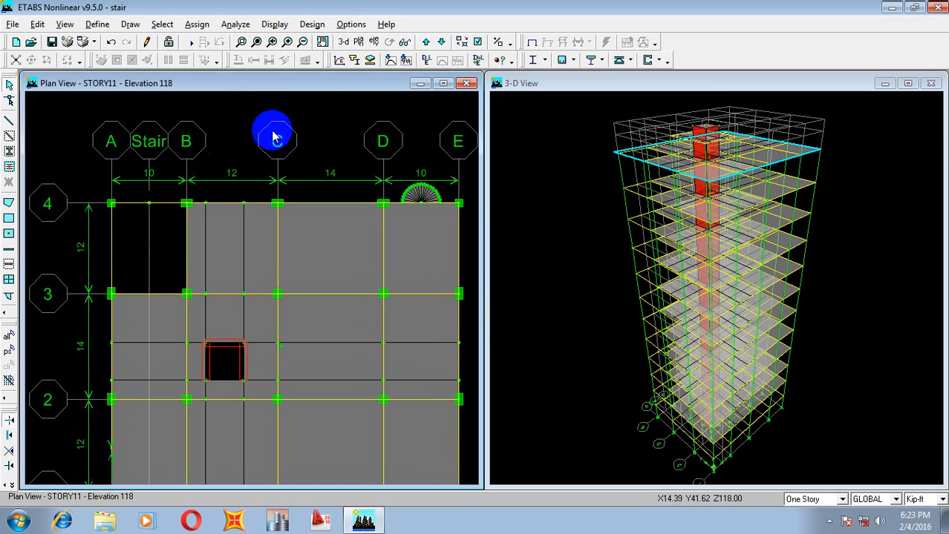
# Display the Stair elevation and examine its grid lines and story levels, especially near grid 4
pyautogui.click(374, 43)
pyautogui.click(375, 307)
pyautogui.click(483, 324)
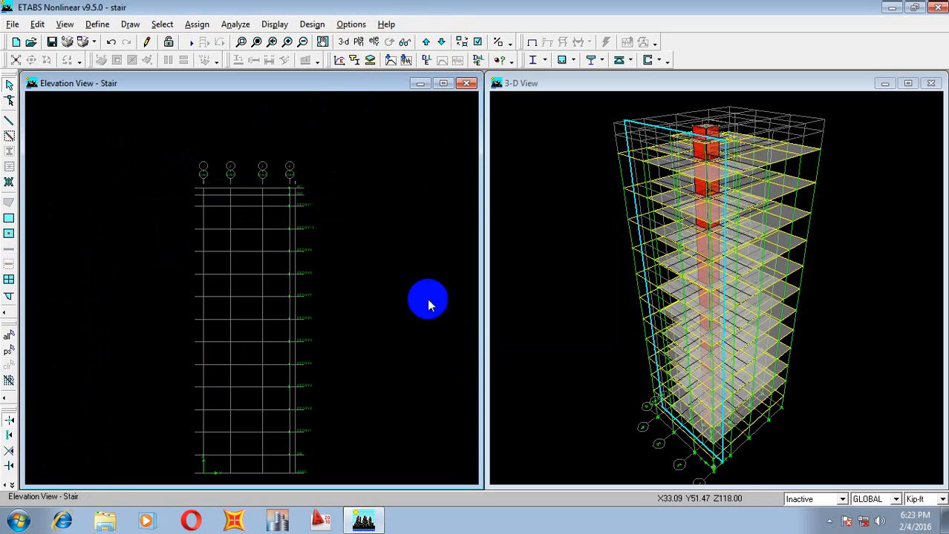
pyautogui.scroll(2, 278, 214)
pyautogui.scroll(2, 270, 332)
pyautogui.scroll(1, 304, 361)
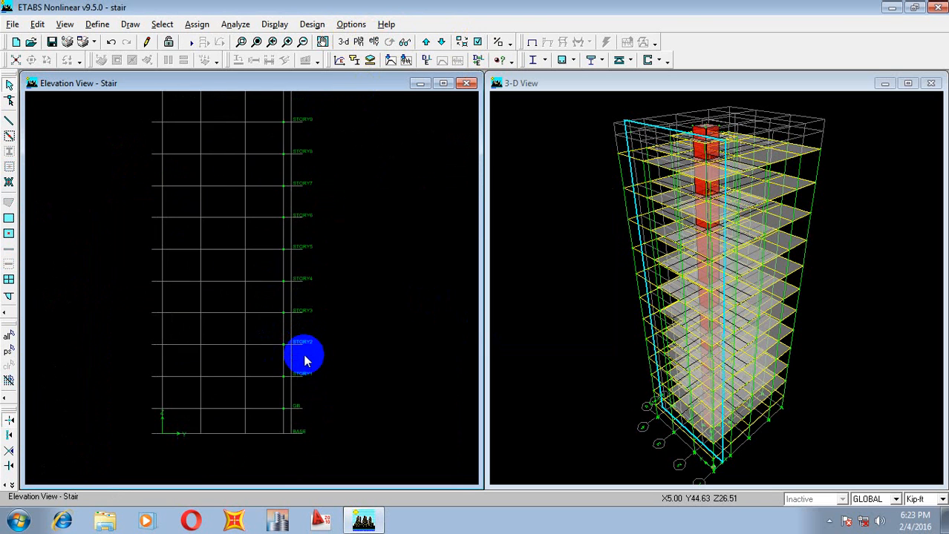
pyautogui.scroll(1, 305, 356)
pyautogui.moveTo(304, 357); pyautogui.dragTo(310, 380, button='middle')
pyautogui.scroll(-3, 335, 339)
pyautogui.moveTo(328, 313); pyautogui.dragTo(320, 396, button='middle')
pyautogui.scroll(-1, 320, 396)
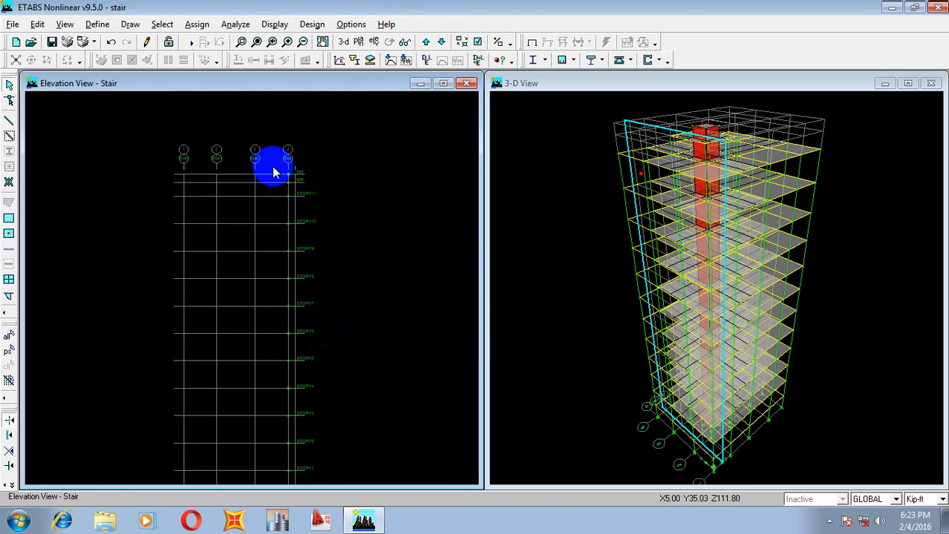
pyautogui.scroll(3, 273, 173)
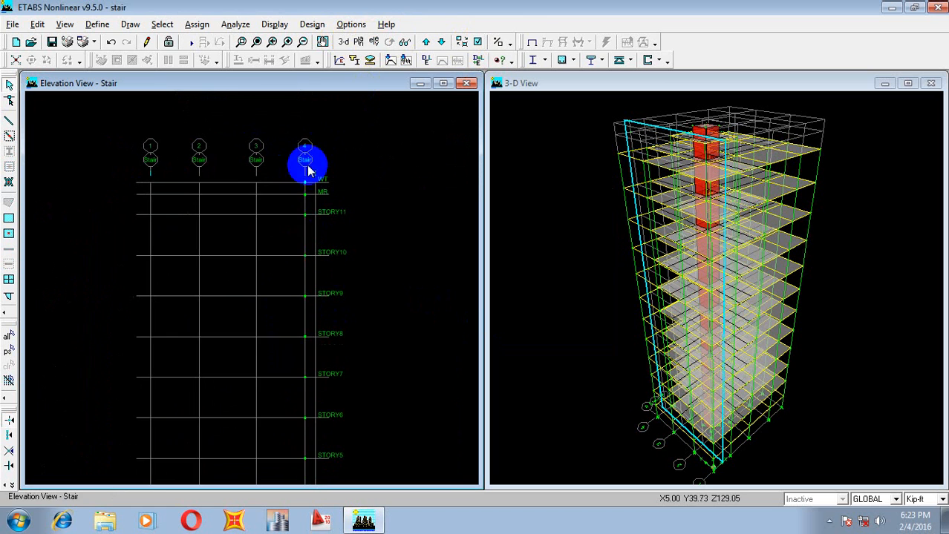
pyautogui.scroll(1, 308, 167)
pyautogui.moveTo(318, 215); pyautogui.dragTo(315, 186, button='middle')
pyautogui.scroll(-2, 342, 193)
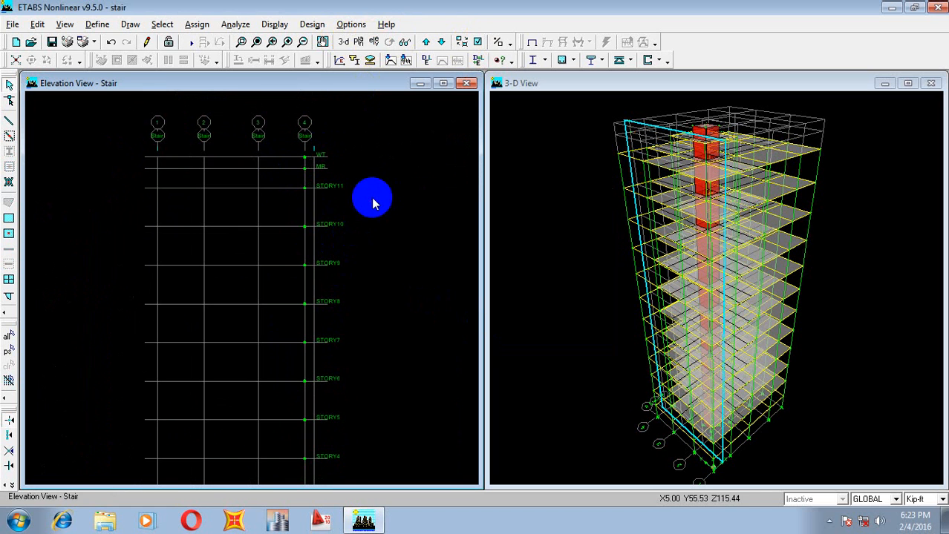
# Display the STORY10 plan and examine the open bay between grids A-B and 3-4
pyautogui.click(358, 42)
pyautogui.click(408, 260)
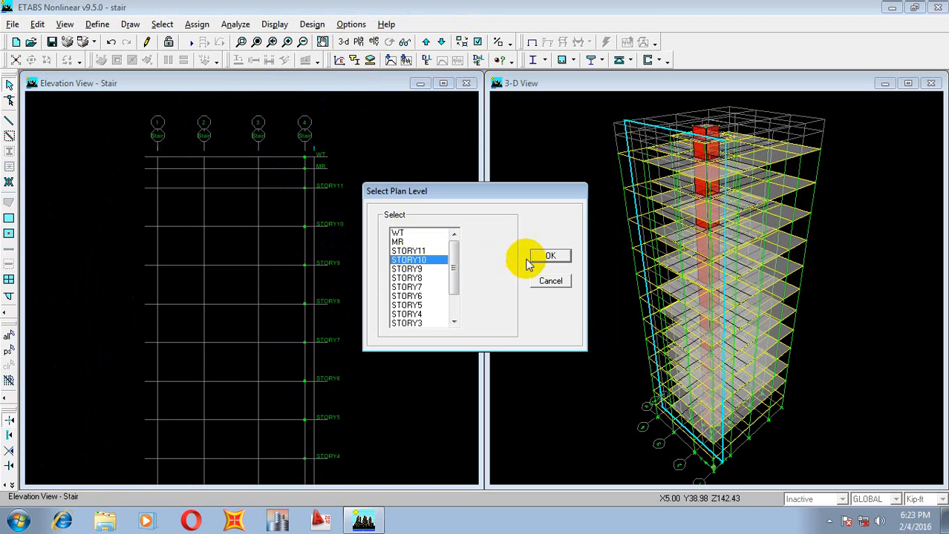
pyautogui.click(541, 258)
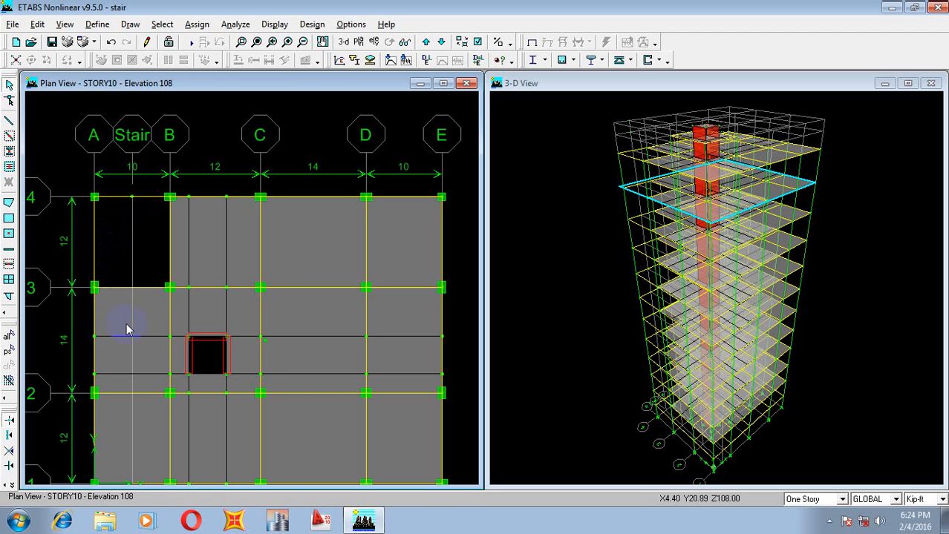
pyautogui.moveTo(161, 225); pyautogui.dragTo(203, 214, button='middle')
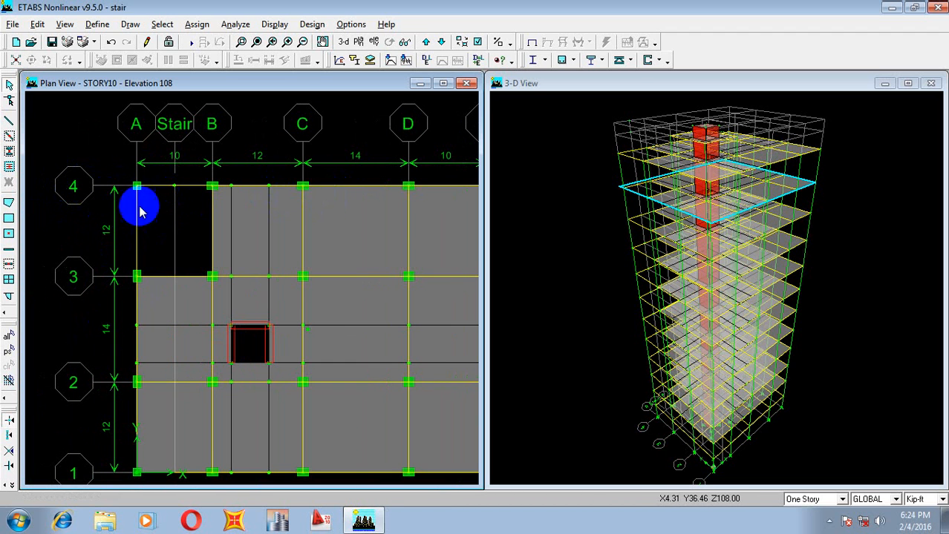
pyautogui.moveTo(138, 202); pyautogui.dragTo(106, 230, button='middle')
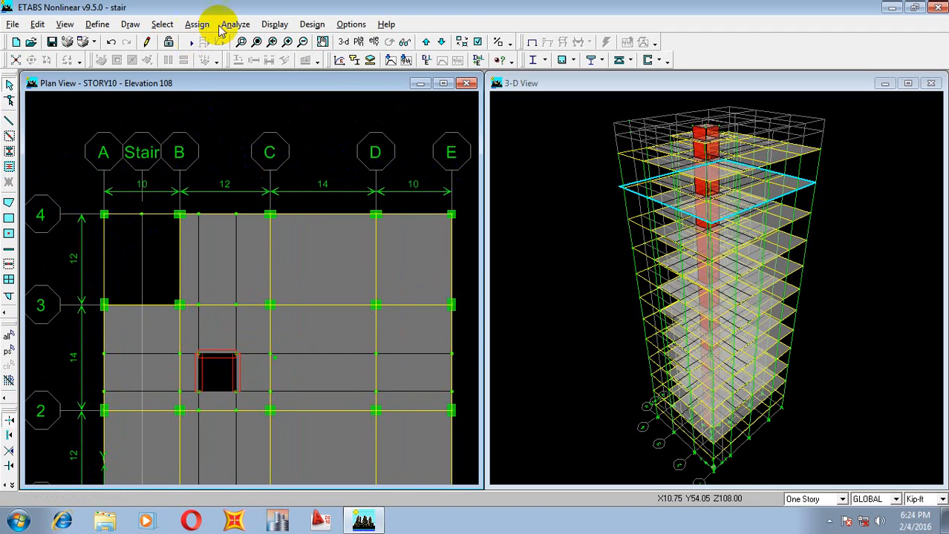
# Return to the Stair elevation and examine the lower levels from BASE to STORY3, as well as the upper levels at grid 4
pyautogui.click(374, 41)
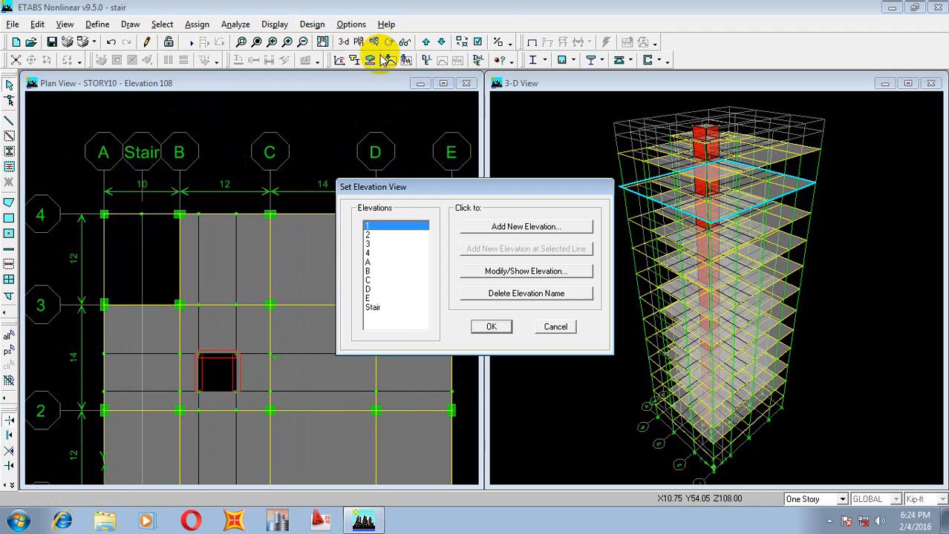
pyautogui.click(375, 307)
pyautogui.click(487, 325)
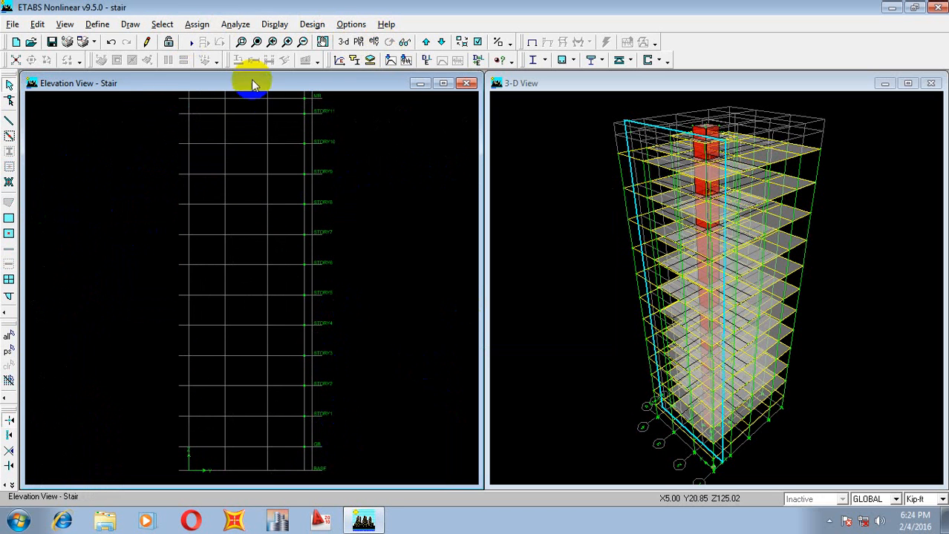
pyautogui.click(241, 42)
pyautogui.moveTo(282, 393); pyautogui.dragTo(338, 462)
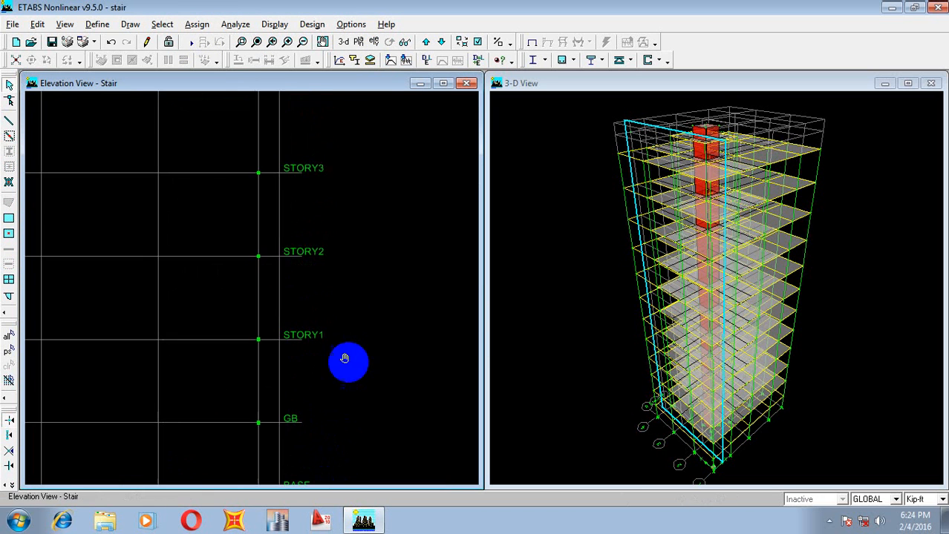
pyautogui.scroll(4, 317, 332)
pyautogui.scroll(-3, 333, 394)
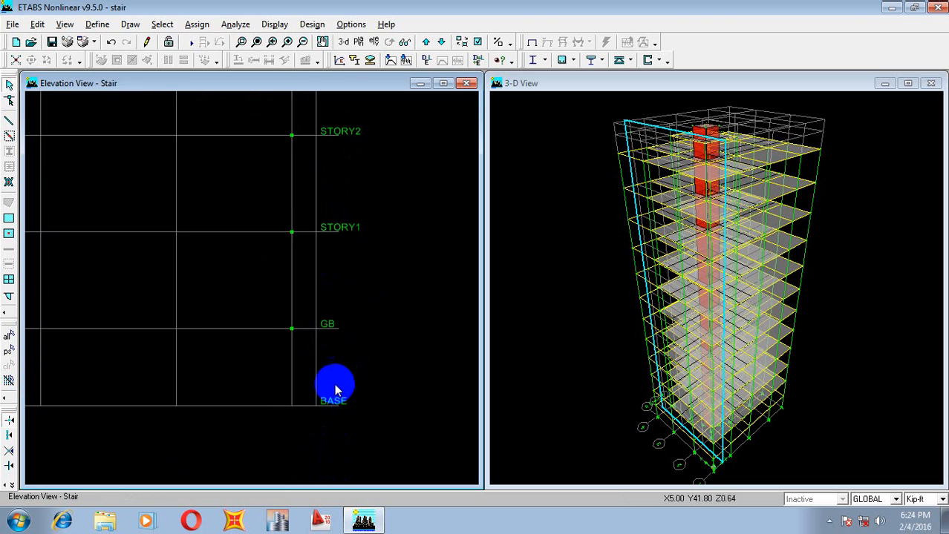
pyautogui.click(257, 43)
pyautogui.moveTo(320, 151); pyautogui.dragTo(321, 221, button='middle')
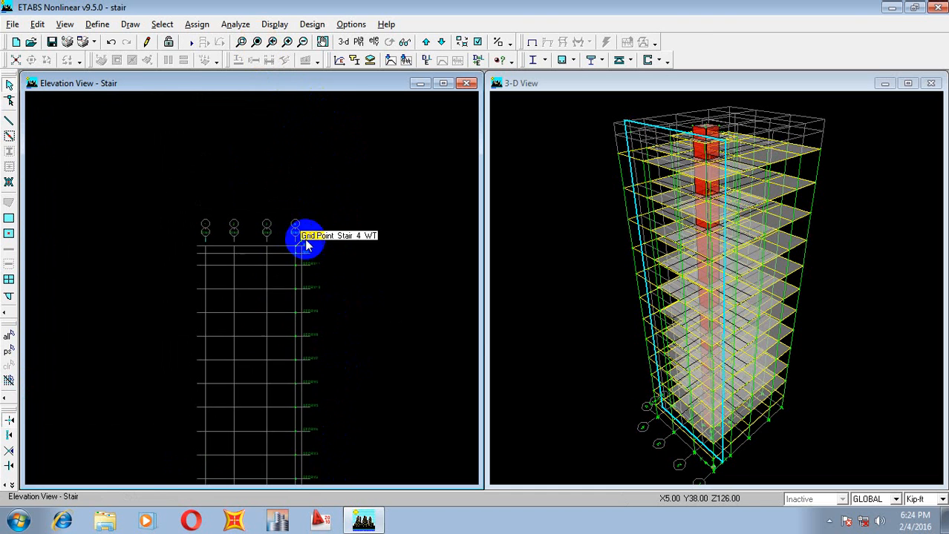
# Examine the Stair elevation along grid 4 from the WT level down through STORY6
pyautogui.scroll(3, 300, 236)
pyautogui.click(241, 41)
pyautogui.moveTo(286, 159); pyautogui.dragTo(319, 271)
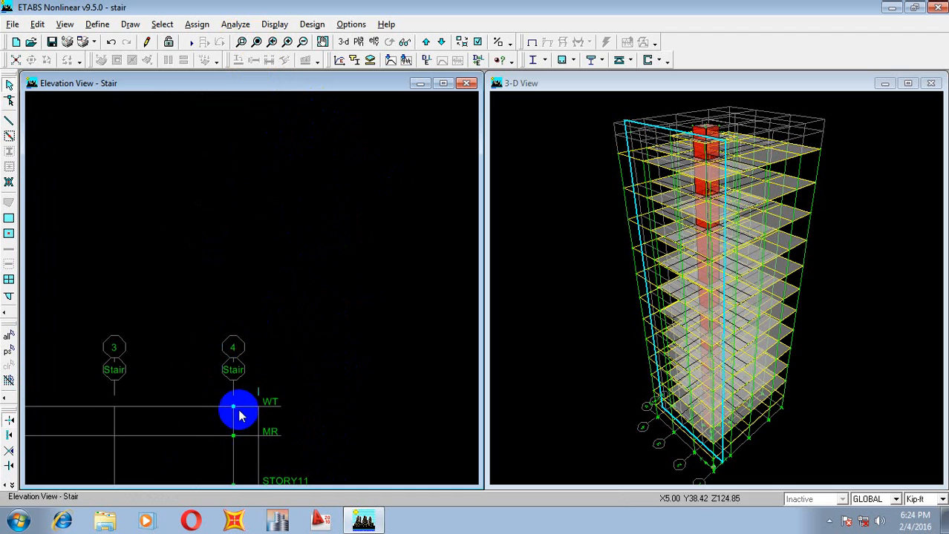
pyautogui.moveTo(239, 415); pyautogui.dragTo(253, 210, button='middle')
pyautogui.moveTo(284, 401); pyautogui.dragTo(295, 251, button='middle')
pyautogui.scroll(-1, 305, 312)
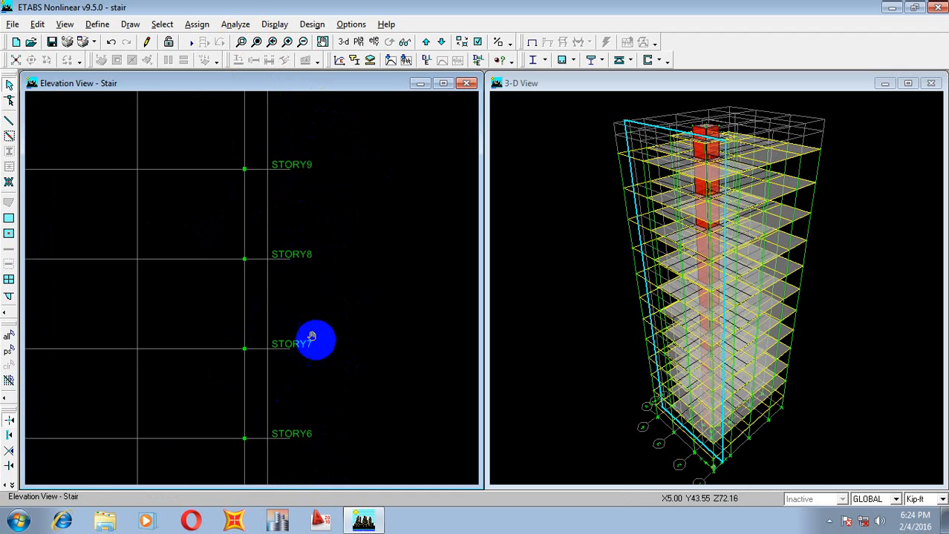
pyautogui.moveTo(314, 337); pyautogui.dragTo(331, 167, button='middle')
# Draw a point object on grid 4 between GB and STORY1, offset 5 ft in plan Y from the GB grid point
pyautogui.click(257, 43)
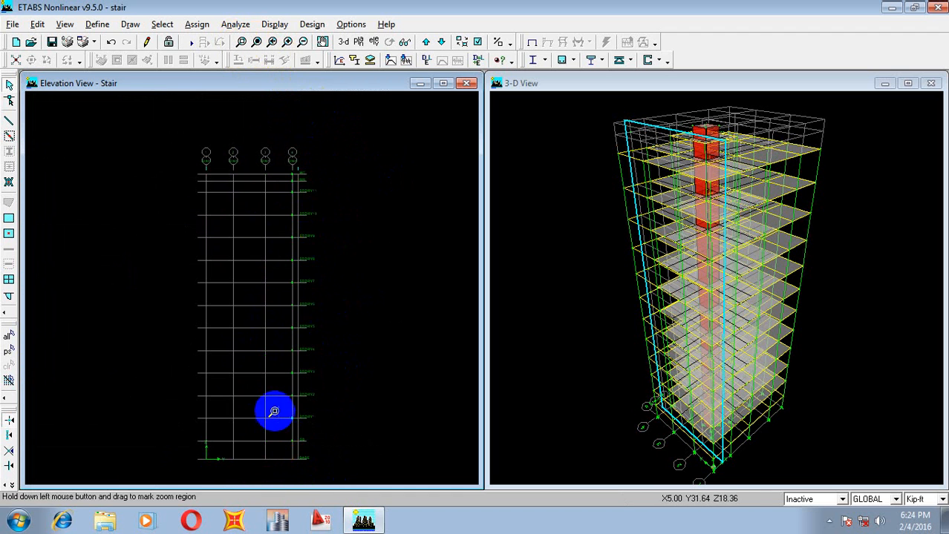
pyautogui.moveTo(271, 409); pyautogui.dragTo(319, 471)
pyautogui.moveTo(273, 412); pyautogui.dragTo(340, 389, button='middle')
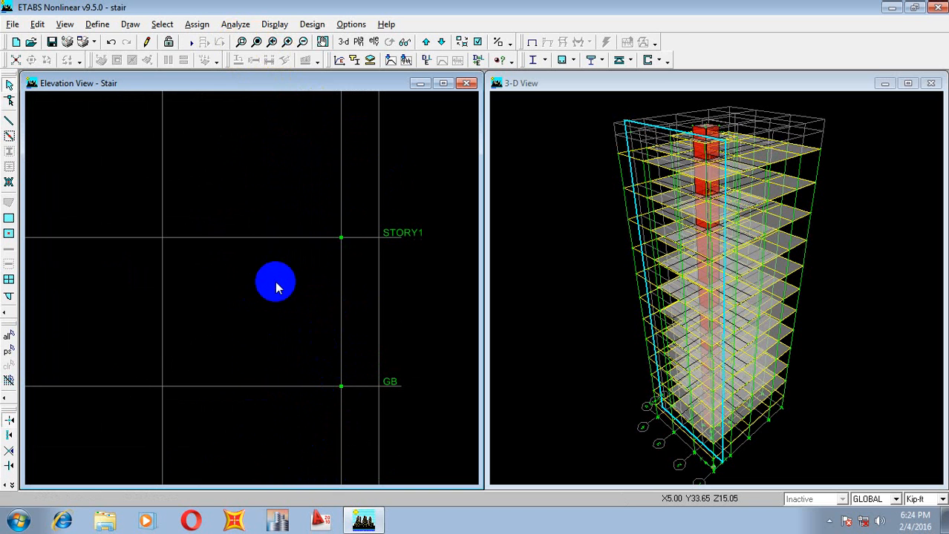
pyautogui.click(131, 25)
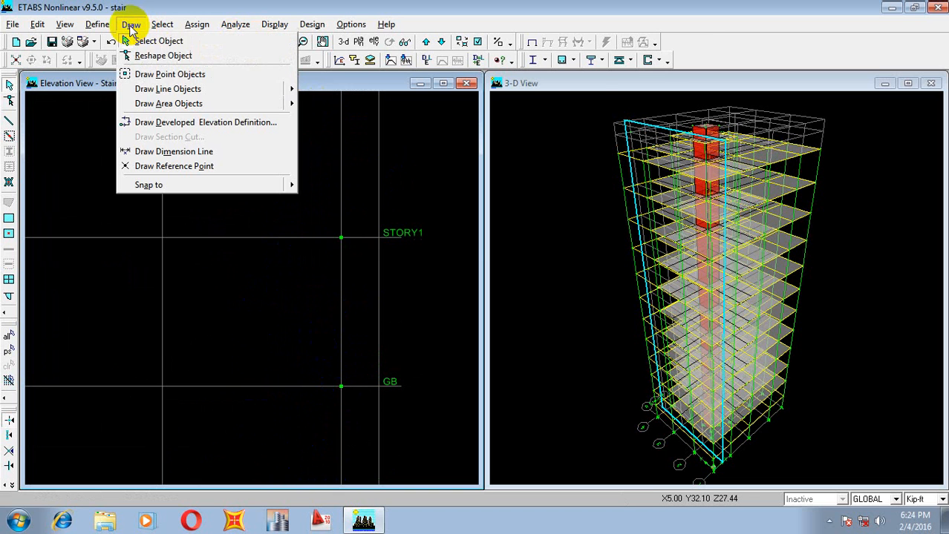
pyautogui.click(163, 74)
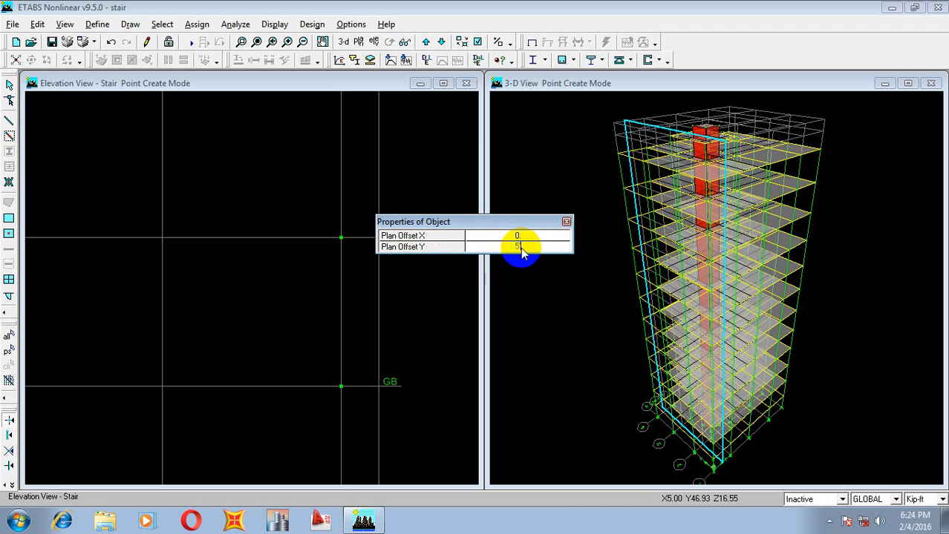
pyautogui.click(341, 385)
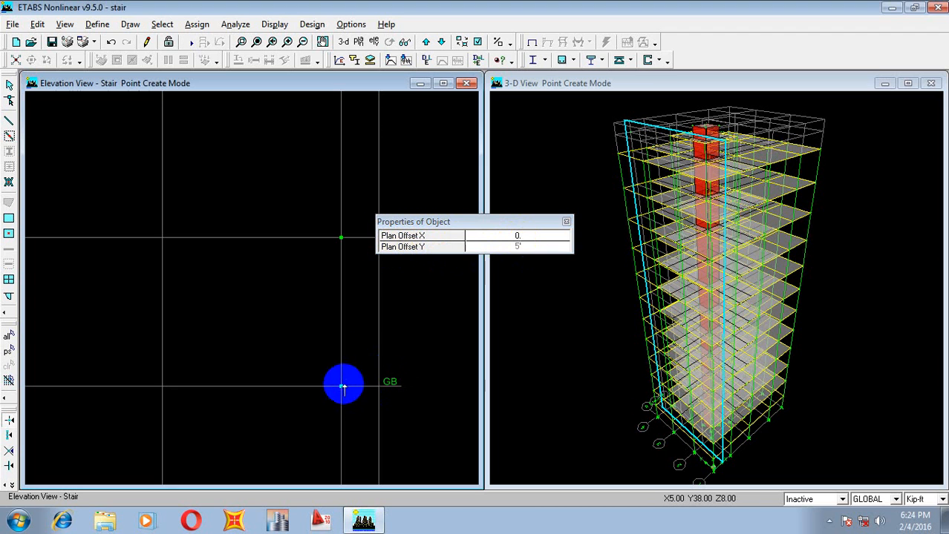
pyautogui.click(341, 311)
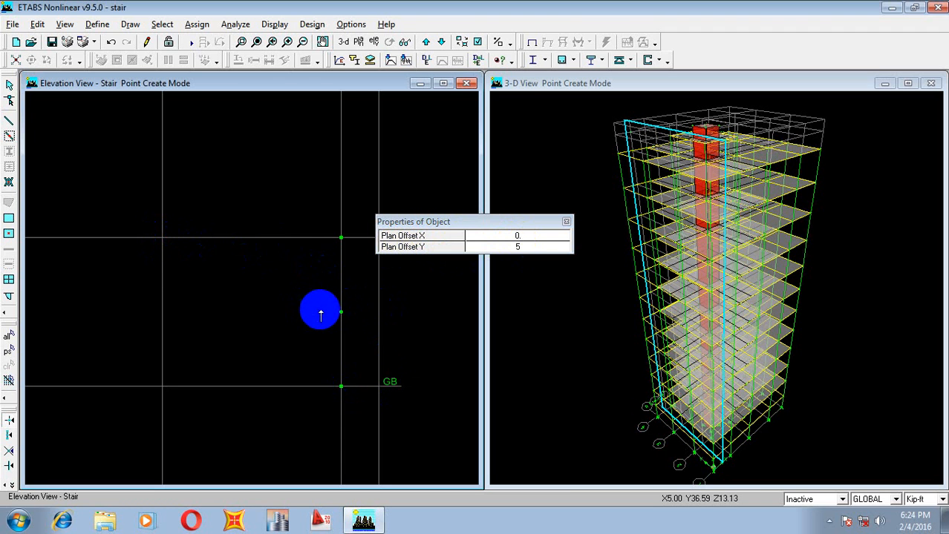
# Add points with plan offset X 3 from grid 3 at STORY1 and GB, and one with offset X -3 from the mid-height point
pyautogui.click(519, 247)
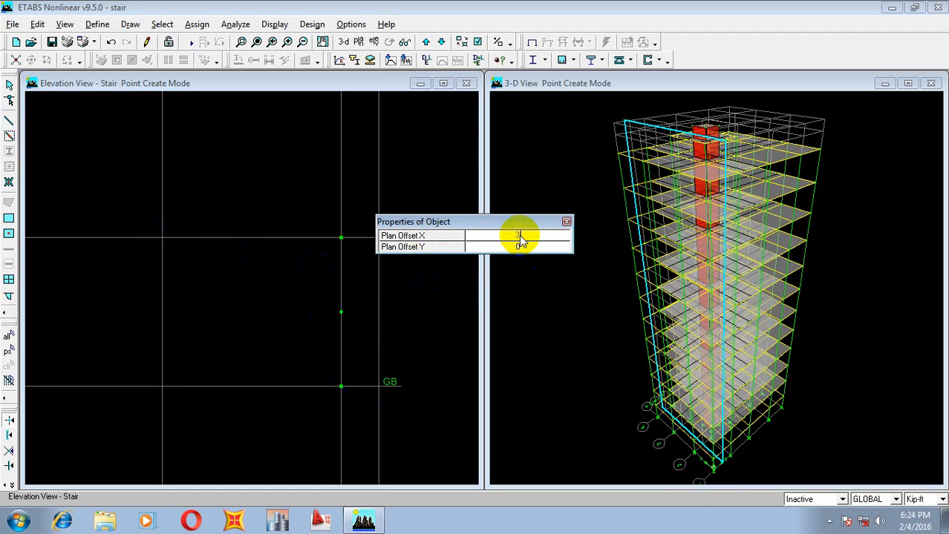
pyautogui.click(158, 238)
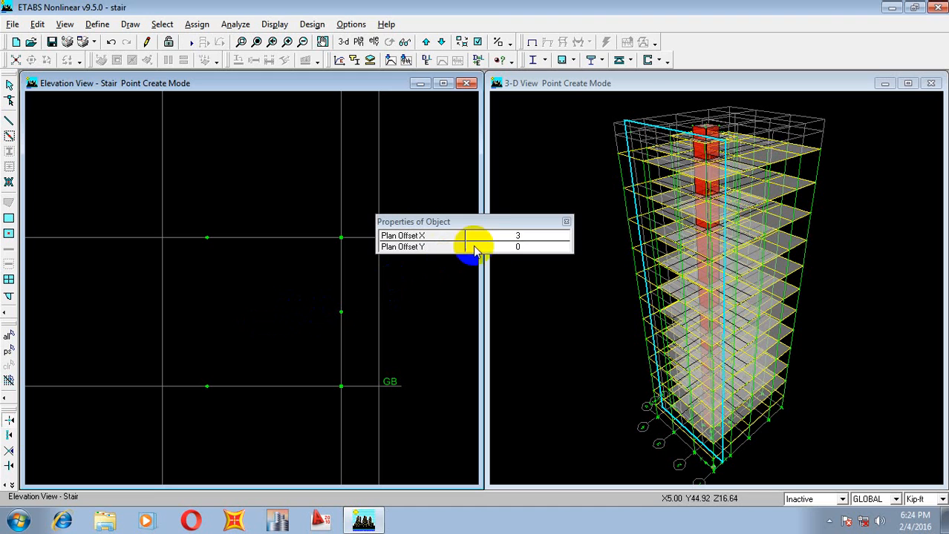
pyautogui.click(502, 236)
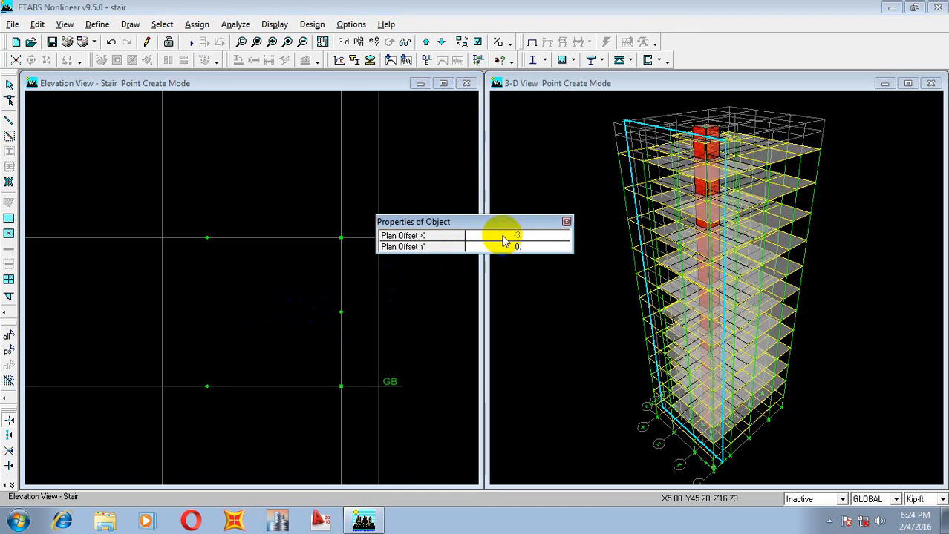
pyautogui.click(341, 311)
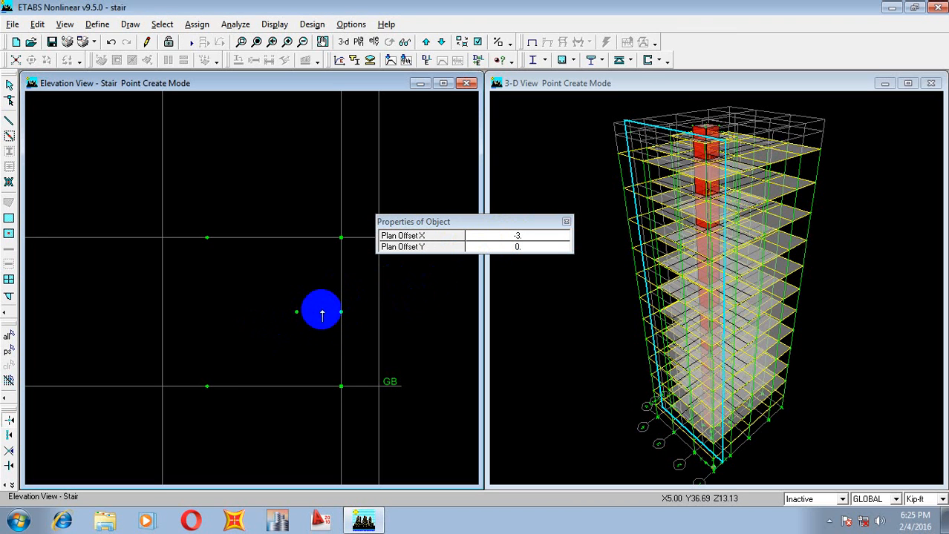
# Draw frame lines with property NONE from grid 3 at STORY1 through the offset points to the mid-height point on grid 4
pyautogui.click(9, 121)
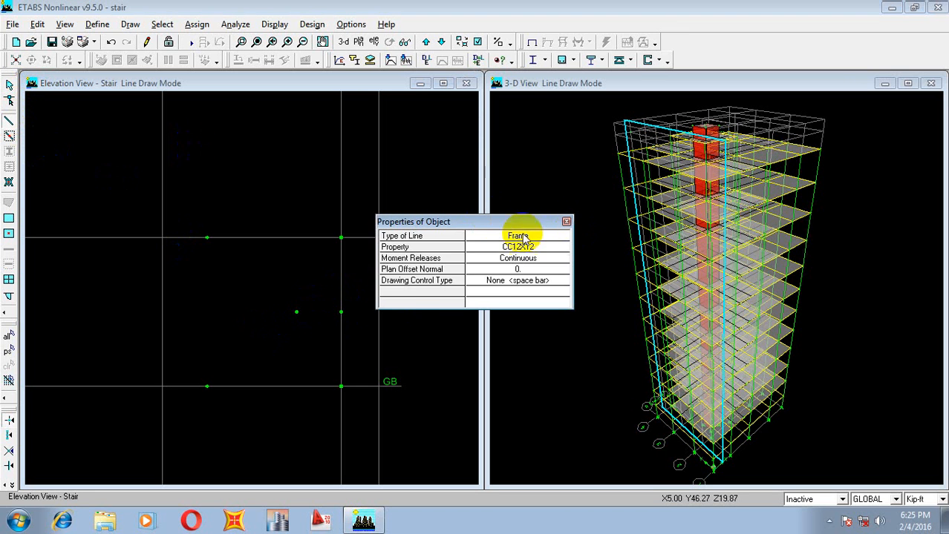
pyautogui.click(564, 190)
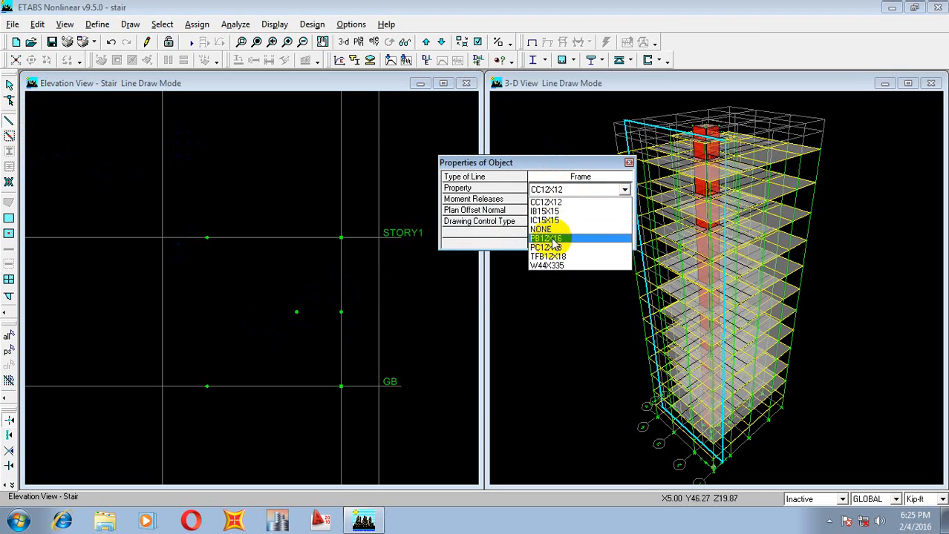
pyautogui.click(546, 229)
pyautogui.click(187, 243)
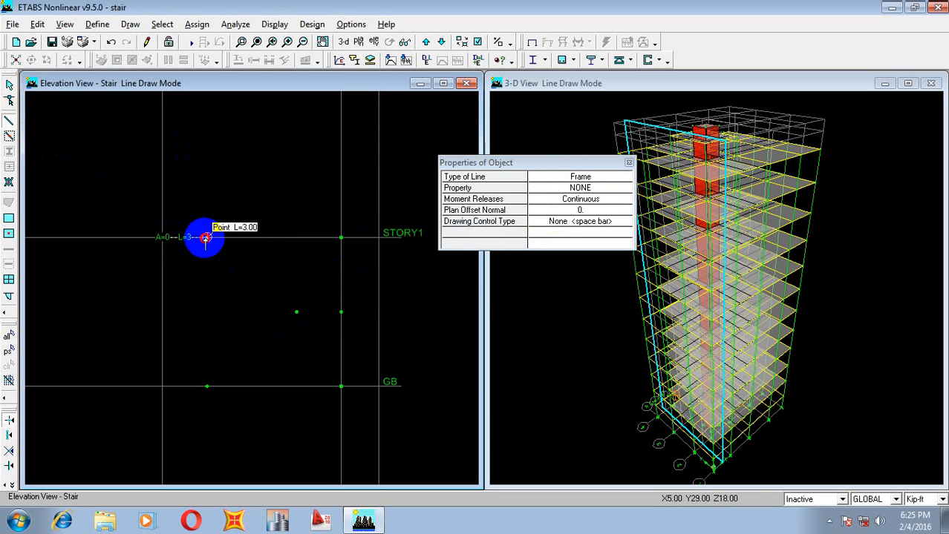
pyautogui.click(206, 238)
pyautogui.click(296, 312)
pyautogui.rightClick(337, 313)
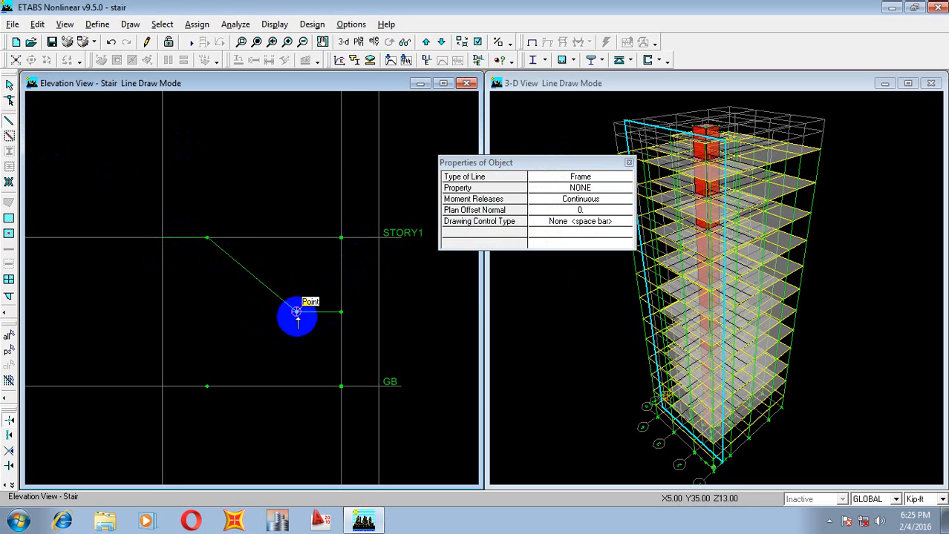
# Draw the lower flight line from the mid-landing point to the GB offset point and continue it along GB to grid 3
pyautogui.click(297, 313)
pyautogui.click(206, 386)
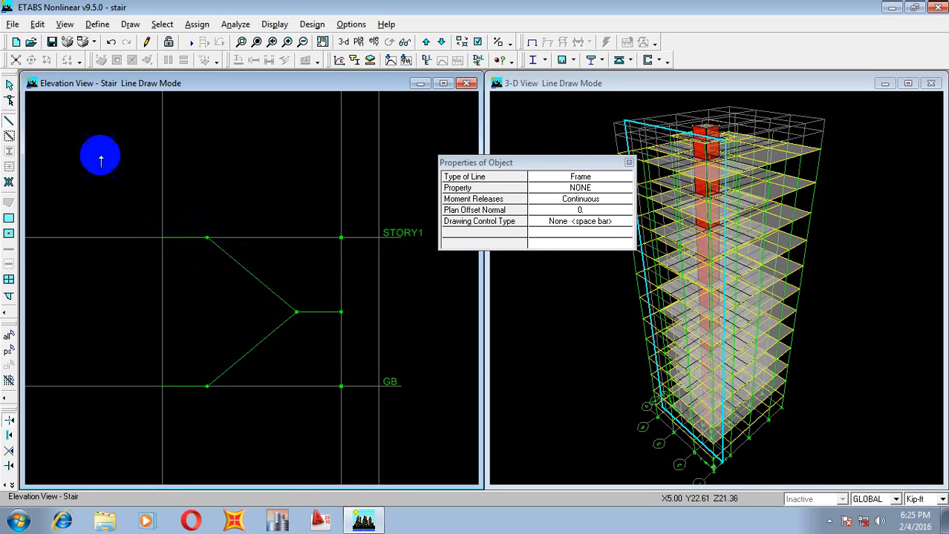
pyautogui.click(6, 83)
# Examine the drawn stair lines between GB and STORY1 up close in the 3-D view
pyautogui.click(553, 247)
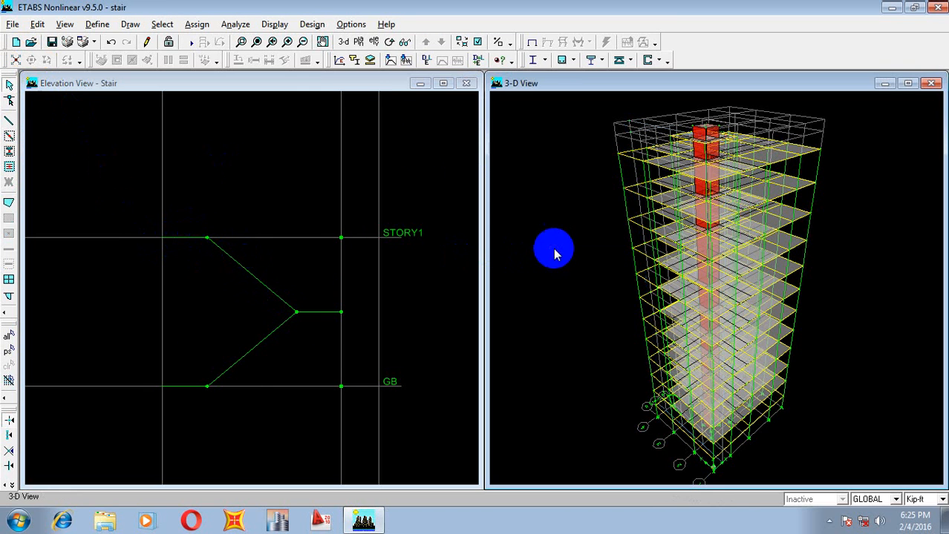
pyautogui.click(242, 43)
pyautogui.moveTo(627, 344); pyautogui.dragTo(713, 453)
pyautogui.moveTo(741, 288); pyautogui.dragTo(701, 328, button='middle')
pyautogui.scroll(3, 741, 339)
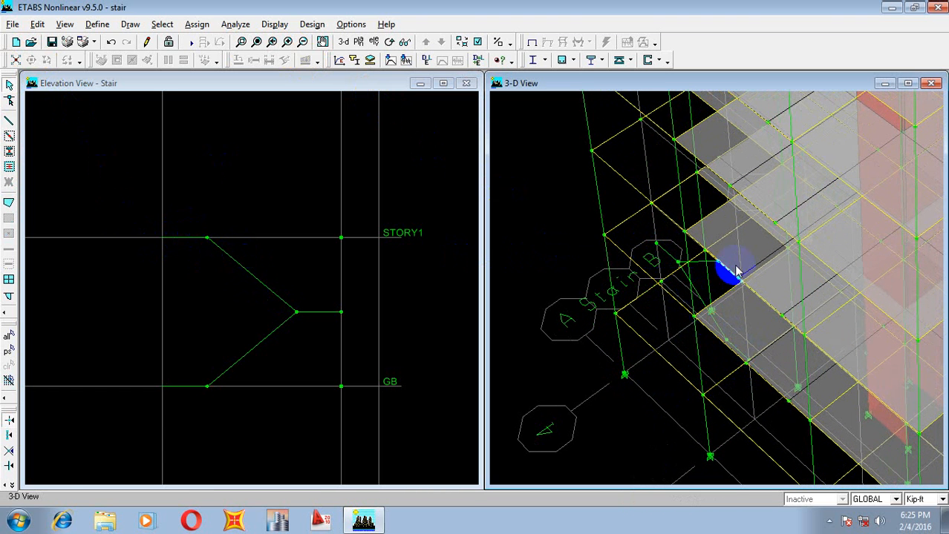
# Extrude the GB landing, lower flight and mid-landing lines into areas with dx -5, dy 0, dz 0 and number 1
pyautogui.click(311, 341)
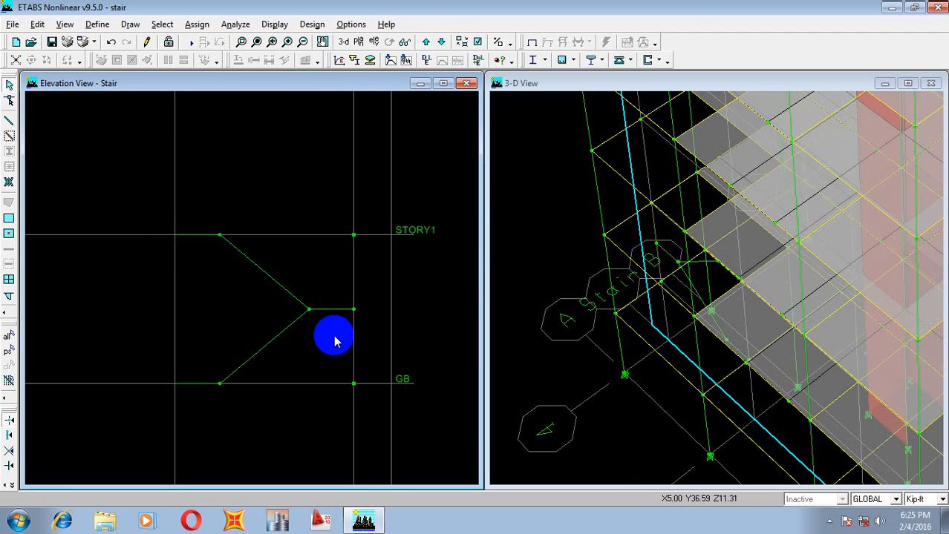
pyautogui.click(194, 392)
pyautogui.moveTo(263, 365); pyautogui.dragTo(236, 341)
pyautogui.click(339, 308)
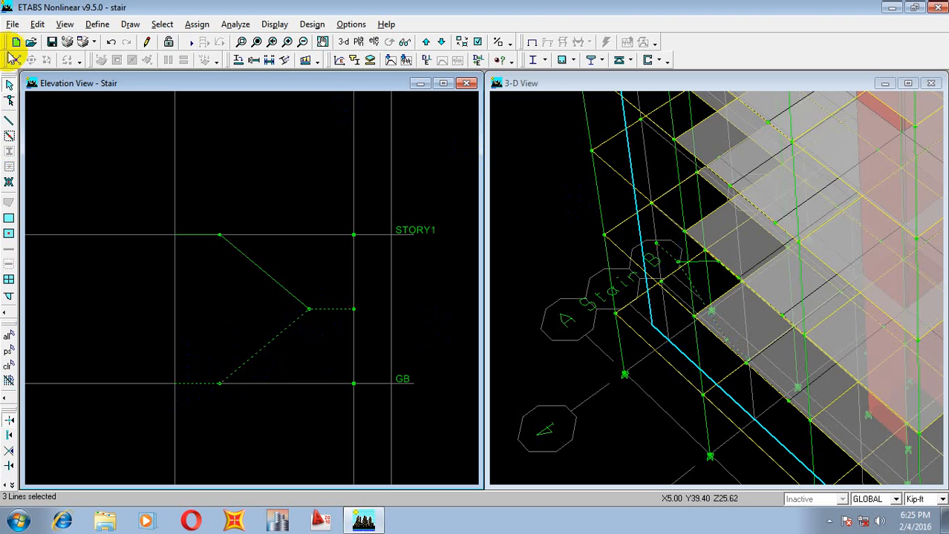
pyautogui.click(37, 24)
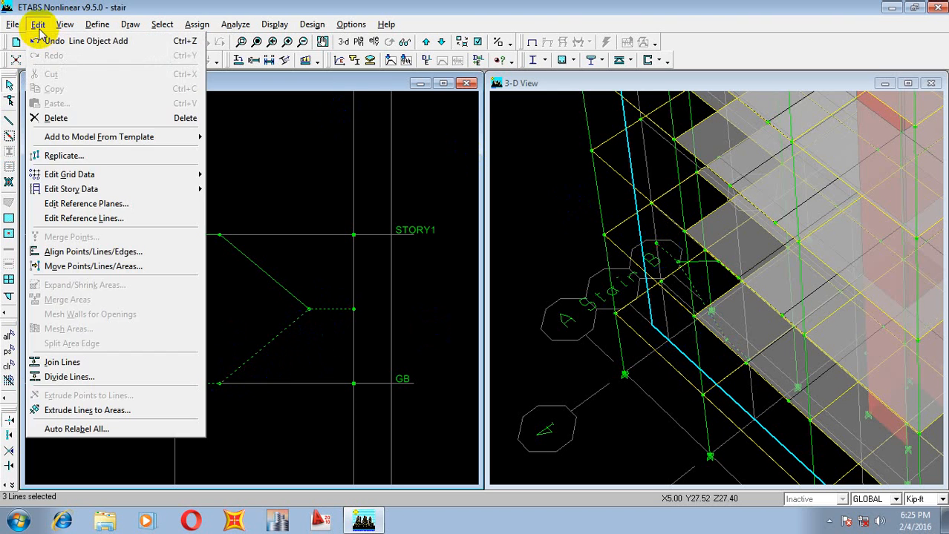
pyautogui.click(89, 411)
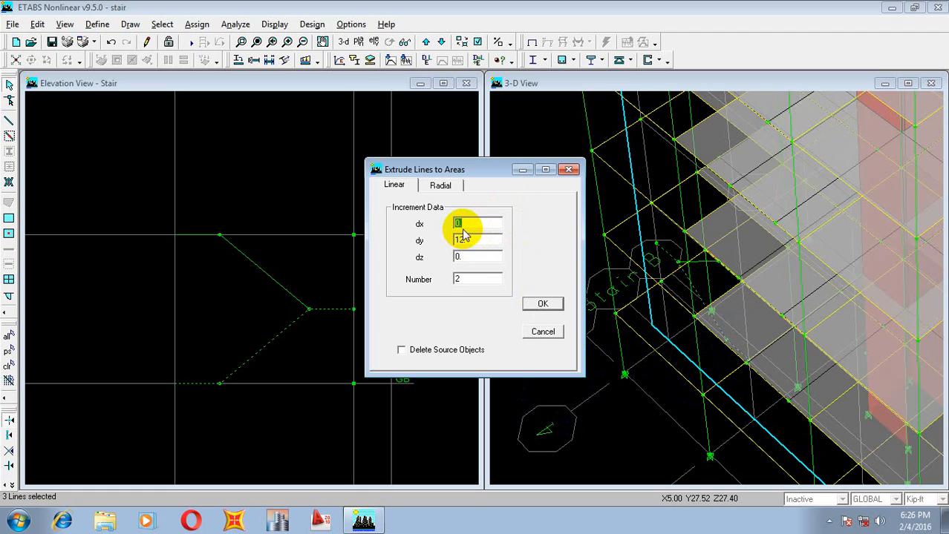
pyautogui.doubleClick(461, 281)
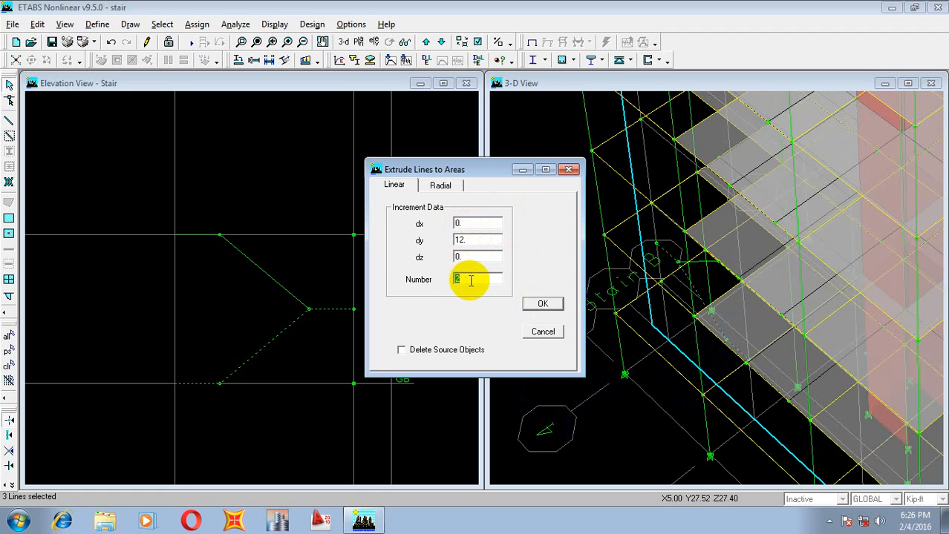
pyautogui.click(469, 222)
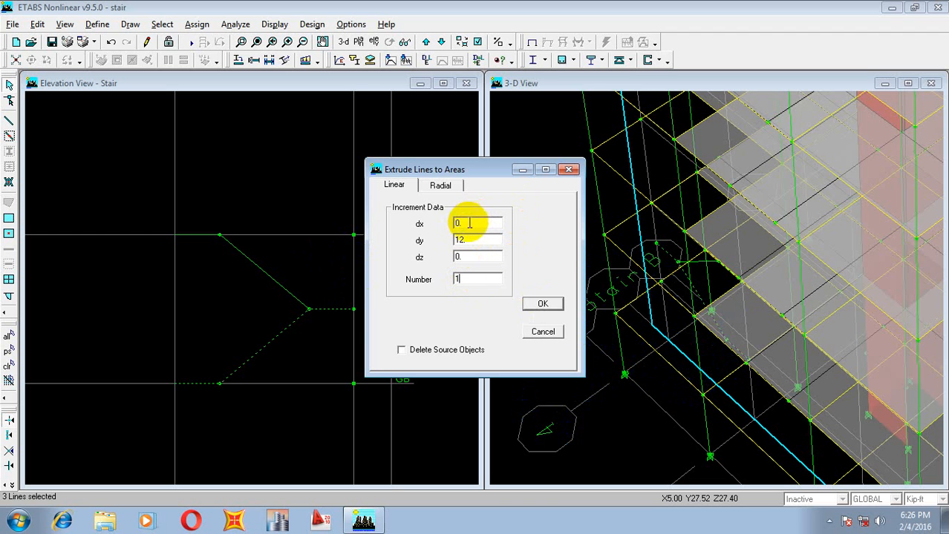
pyautogui.click(469, 220)
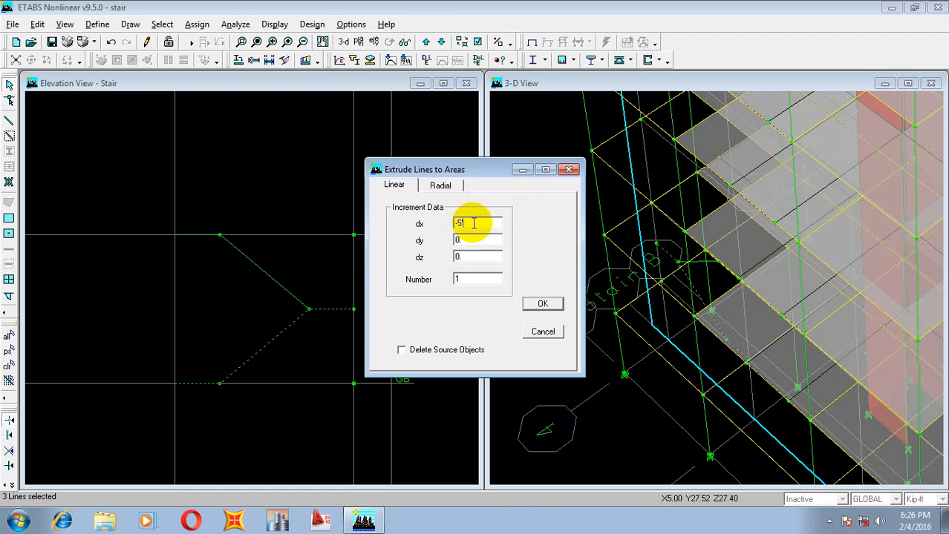
pyautogui.click(541, 305)
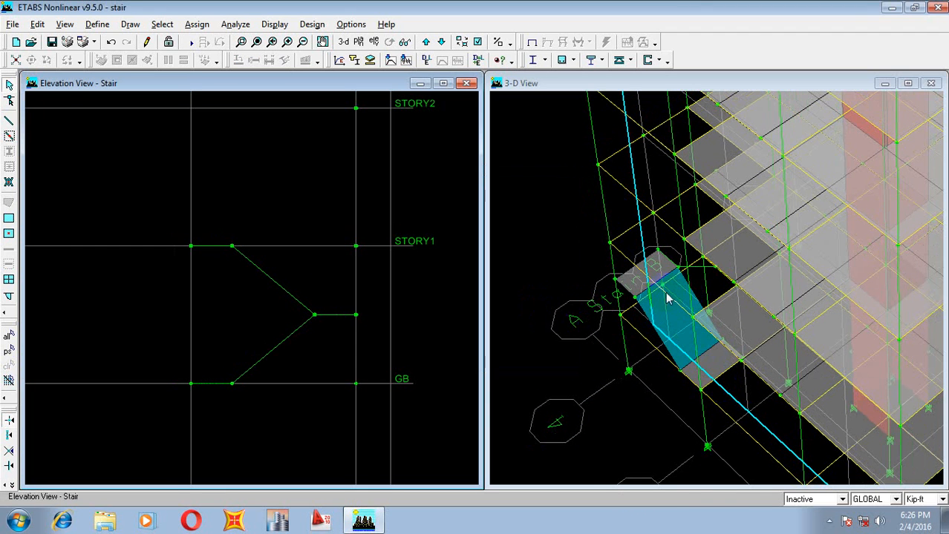
# Extrude the mid-landing, upper flight and STORY1 landing lines into areas with dx 5, dy 0, dz 0 and number 1
pyautogui.click(643, 269)
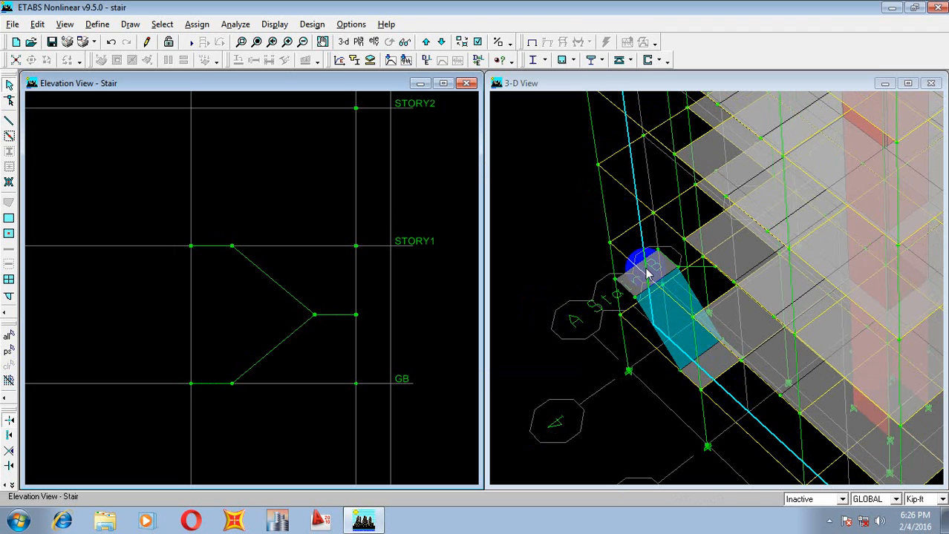
pyautogui.click(331, 317)
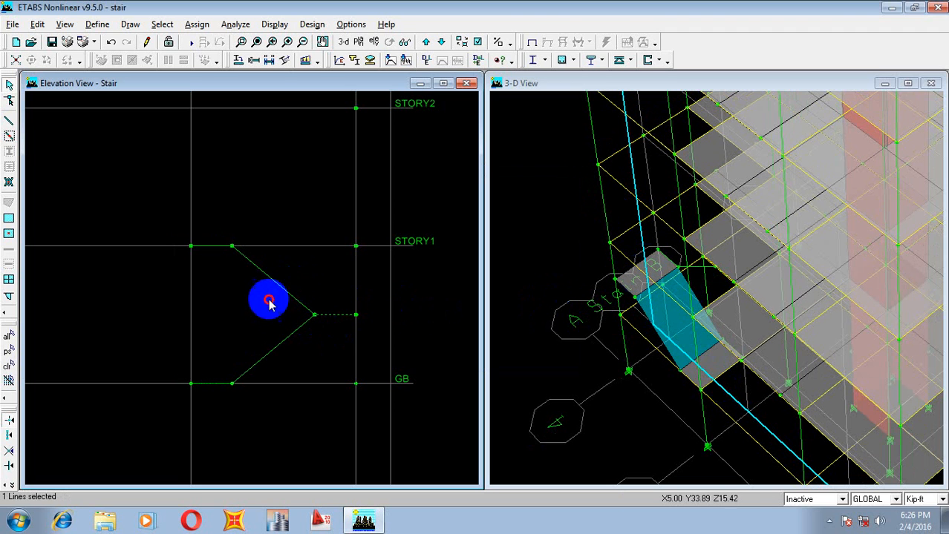
pyautogui.click(269, 300)
pyautogui.click(220, 245)
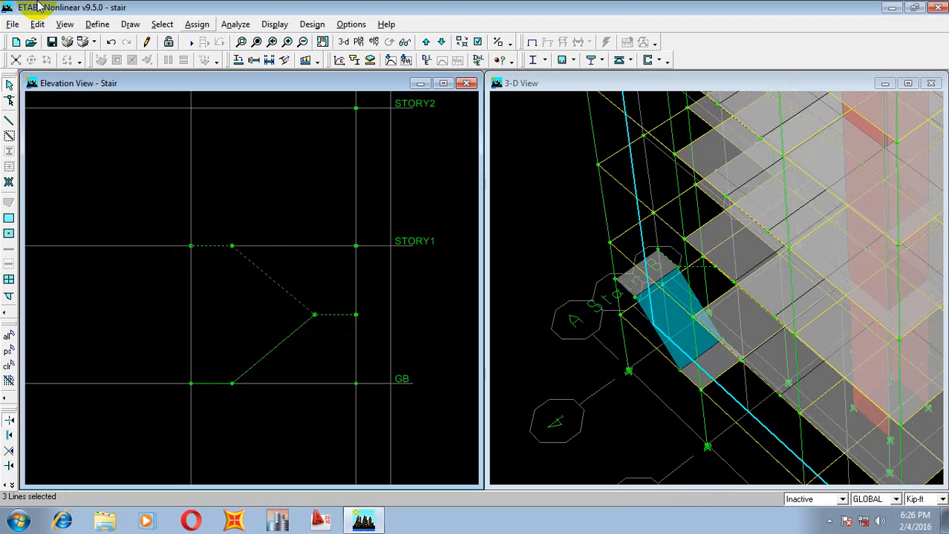
pyautogui.click(37, 25)
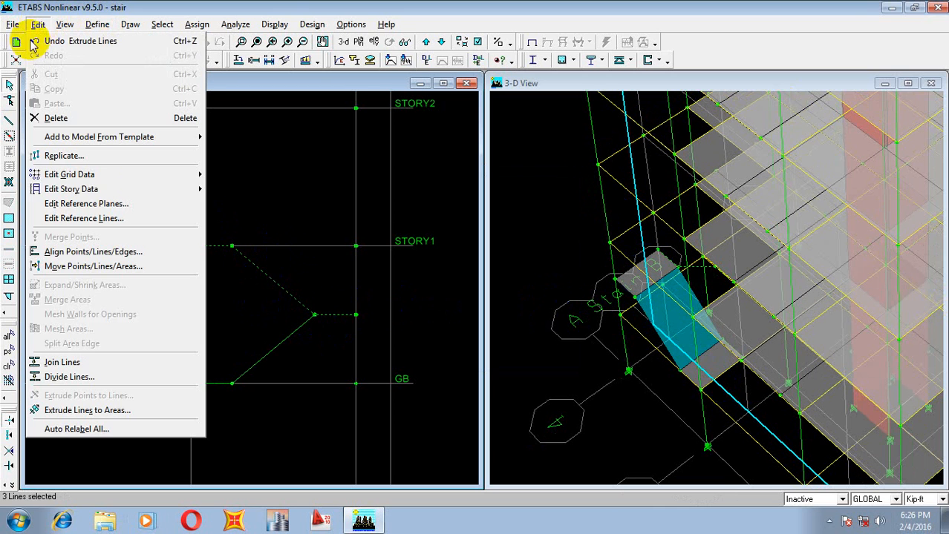
pyautogui.click(71, 411)
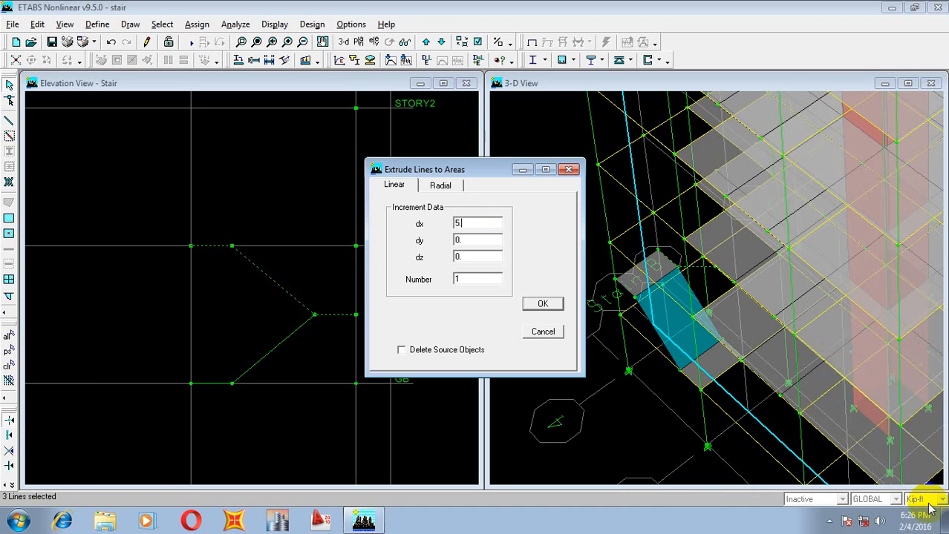
pyautogui.click(542, 302)
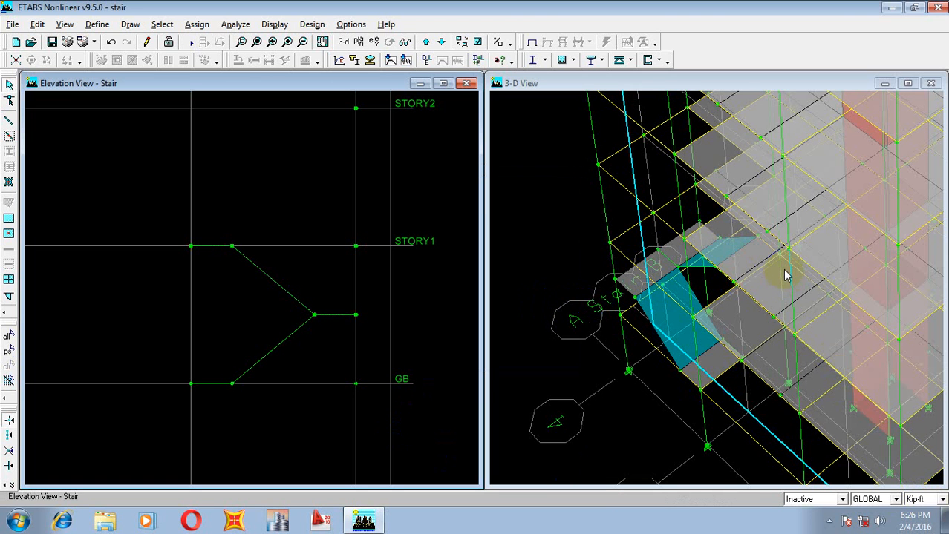
# Delete all five source lines of the stair profile between GB and STORY1 in the Stair elevation
pyautogui.moveTo(286, 270); pyautogui.dragTo(253, 304)
pyautogui.moveTo(338, 290); pyautogui.dragTo(331, 339)
pyautogui.moveTo(213, 222); pyautogui.dragTo(203, 265)
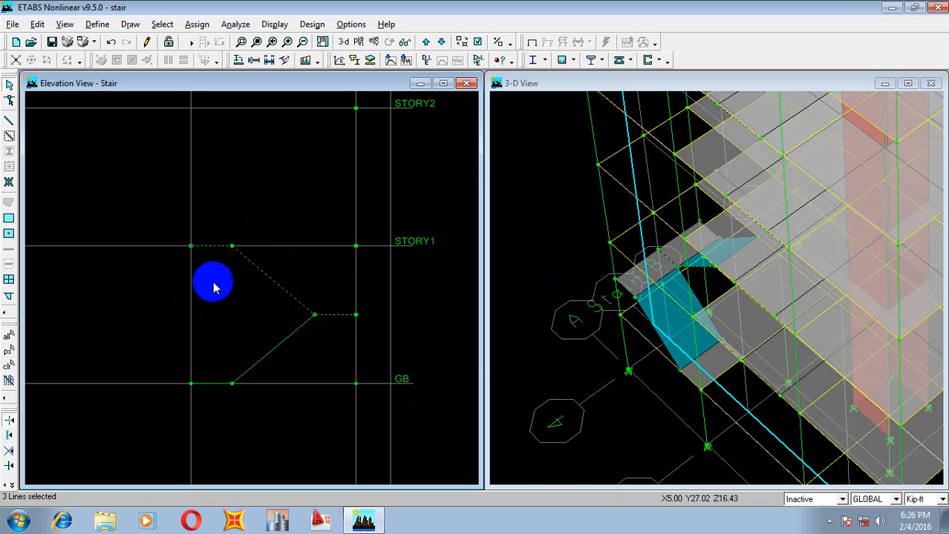
pyautogui.moveTo(275, 347); pyautogui.dragTo(279, 374)
pyautogui.moveTo(214, 365); pyautogui.dragTo(211, 396)
pyautogui.press('Delete')
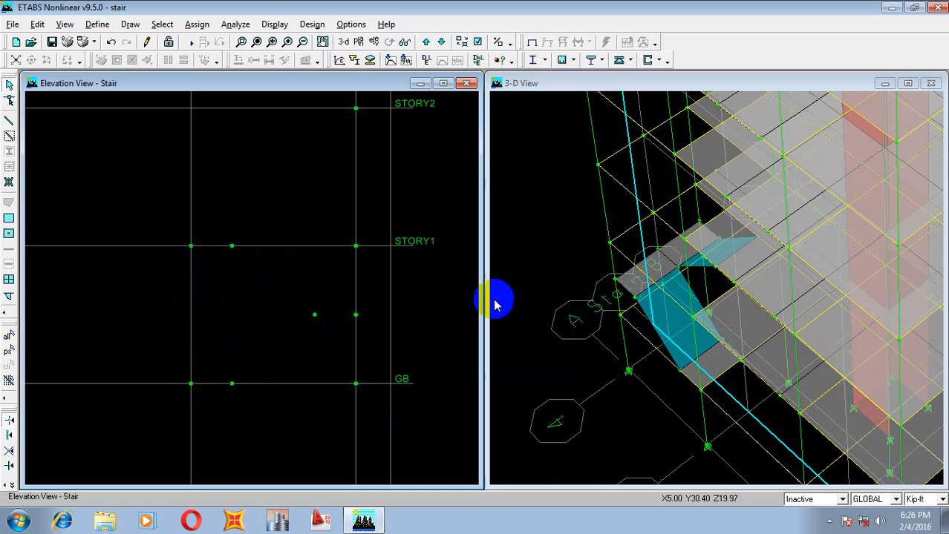
# Select the GB landing, both mid-landing halves, upper flight and STORY1 landing in the 3-D view, excluding the adjacent beam lines
pyautogui.click(623, 352)
pyautogui.scroll(5, 624, 352)
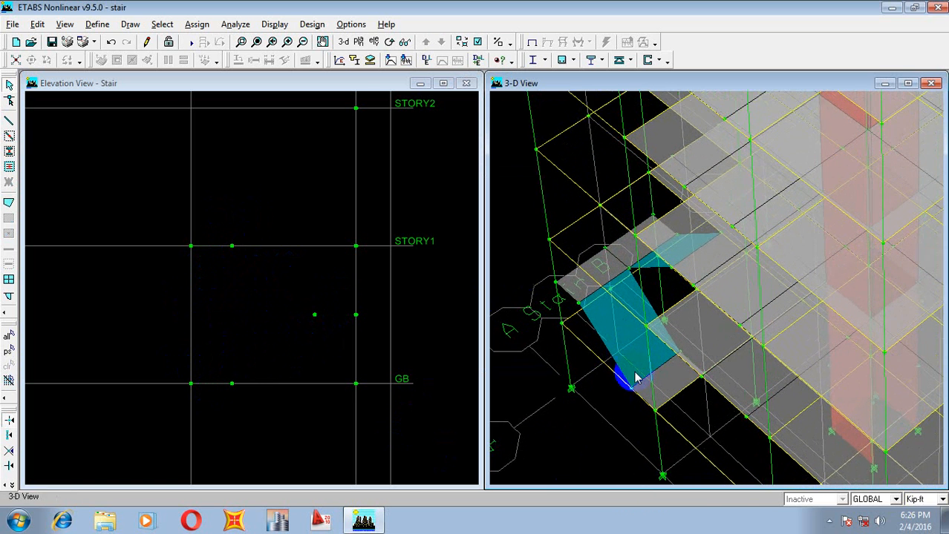
pyautogui.moveTo(636, 380); pyautogui.dragTo(634, 379, button='middle')
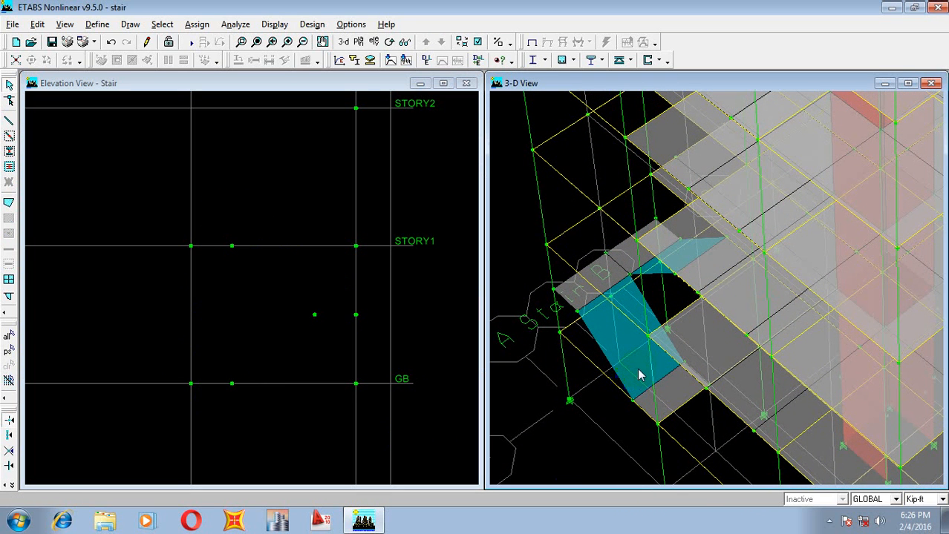
pyautogui.click(678, 393)
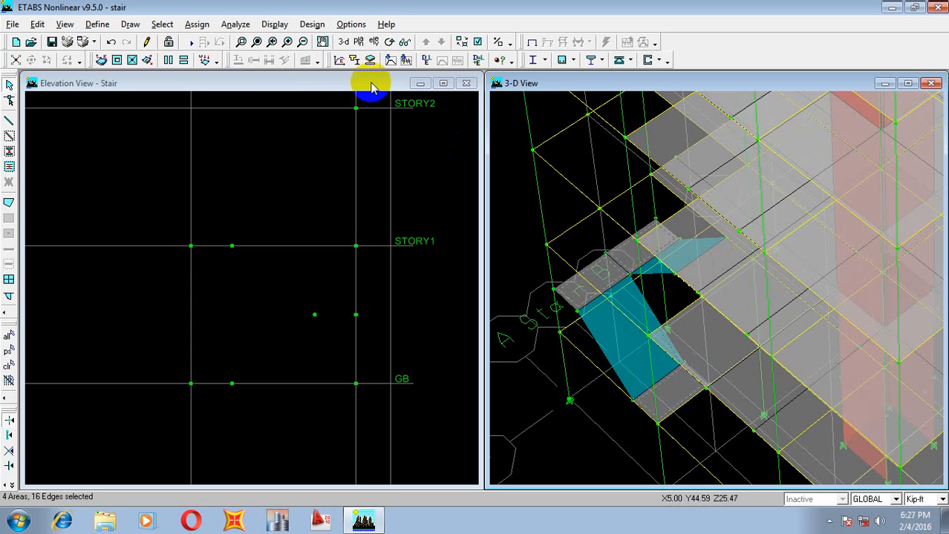
pyautogui.click(244, 38)
pyautogui.moveTo(612, 219); pyautogui.dragTo(743, 292)
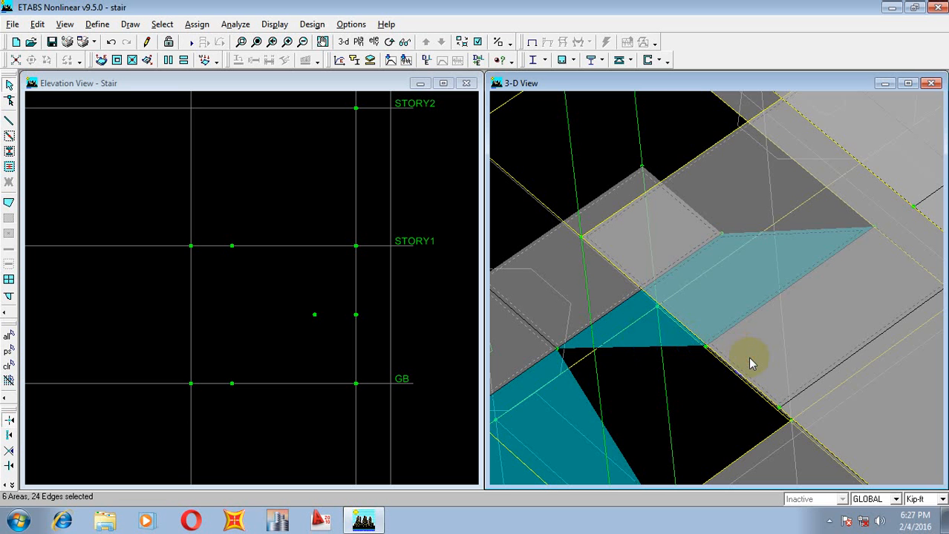
pyautogui.moveTo(753, 391); pyautogui.dragTo(610, 351, button='middle')
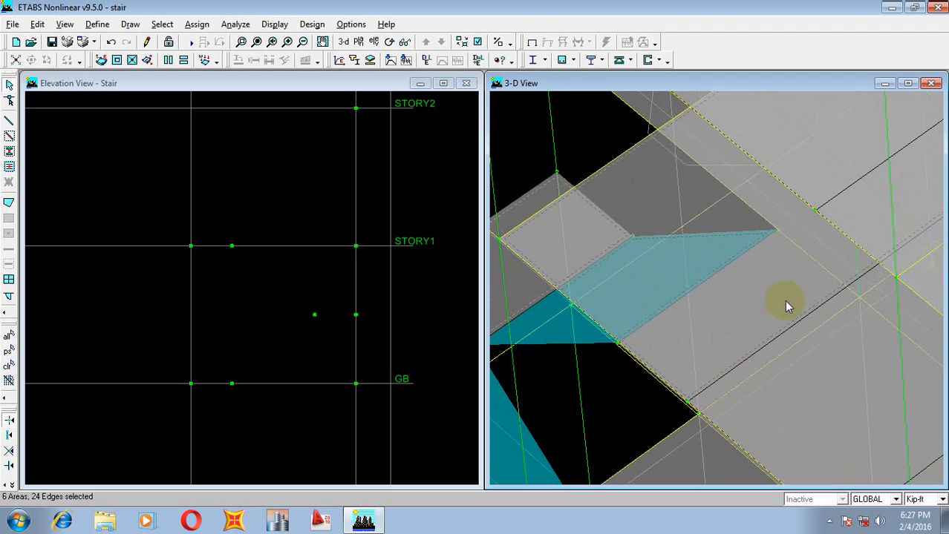
pyautogui.click(750, 297)
pyautogui.moveTo(659, 410); pyautogui.dragTo(646, 357)
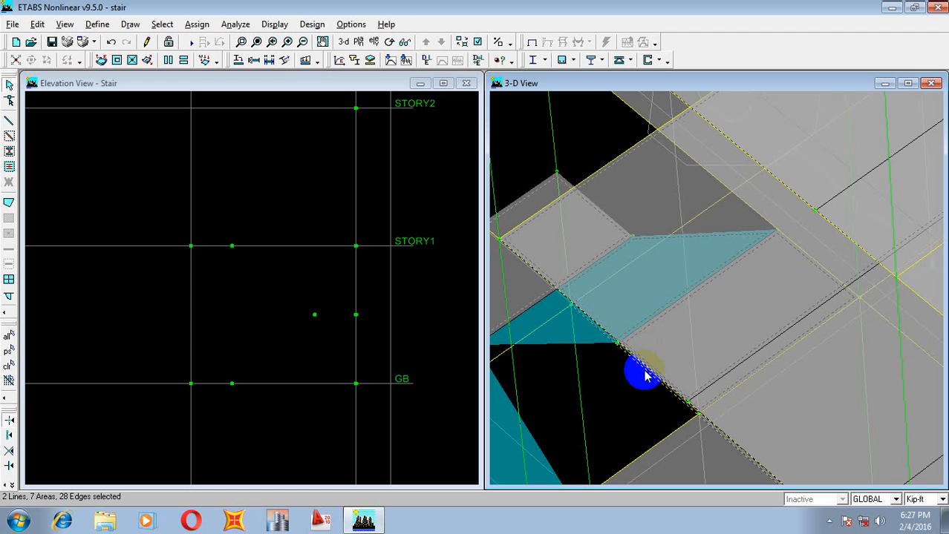
pyautogui.click(647, 375)
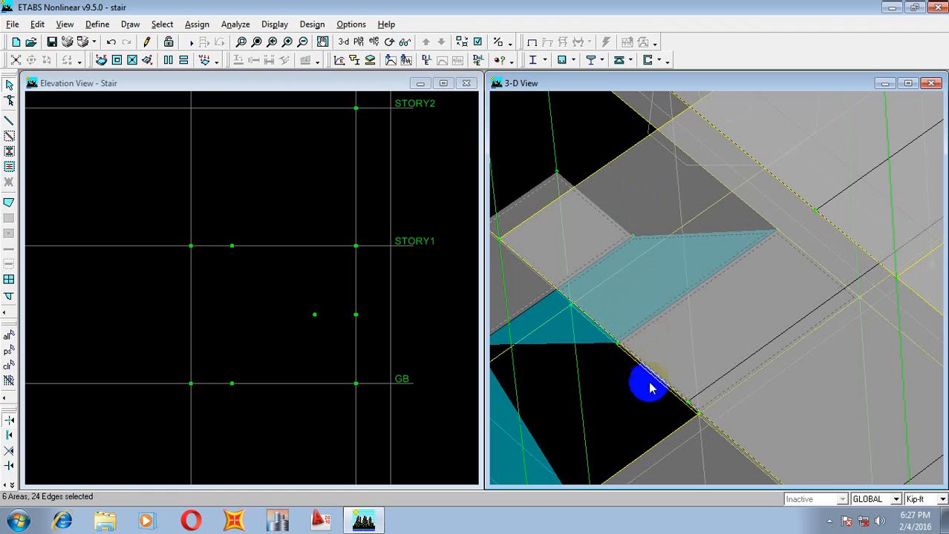
# Refine the selection to the four landing areas and the upper flight, leaving the lower flight and adjoining floor slab out
pyautogui.moveTo(647, 367); pyautogui.dragTo(639, 346, button='middle')
pyautogui.moveTo(715, 347); pyautogui.dragTo(752, 322, button='middle')
pyautogui.scroll(-1, 654, 354)
pyautogui.scroll(-1, 653, 333)
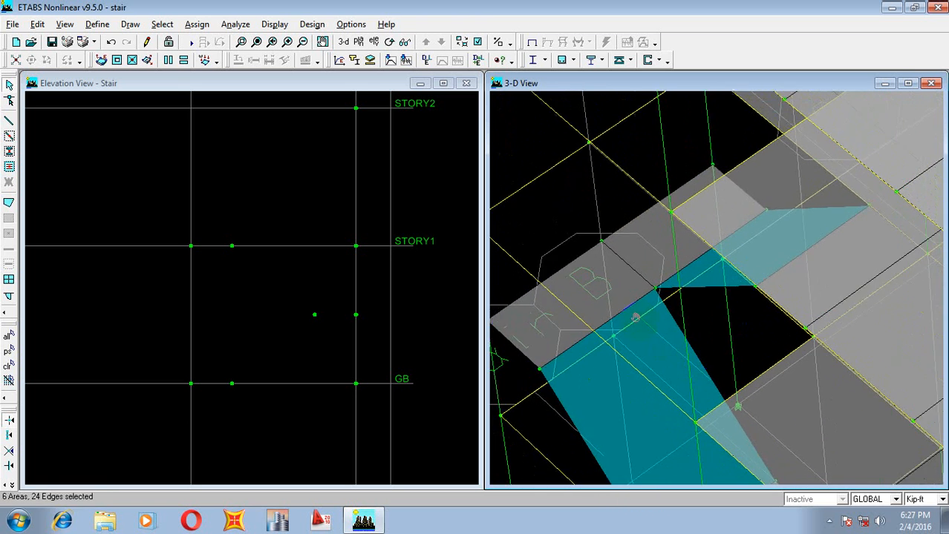
pyautogui.moveTo(716, 383); pyautogui.dragTo(635, 367, button='middle')
pyautogui.scroll(-1, 638, 325)
pyautogui.scroll(-1, 658, 339)
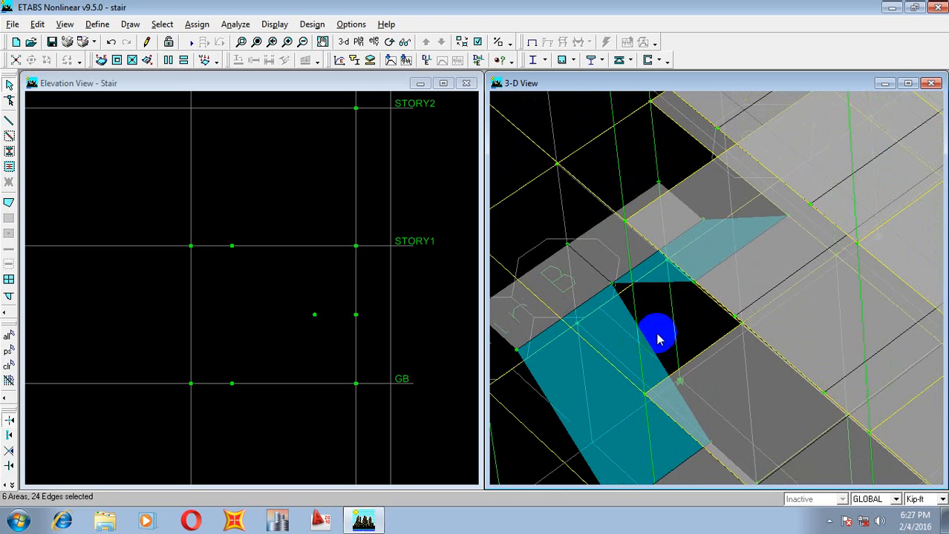
pyautogui.scroll(1, 666, 313)
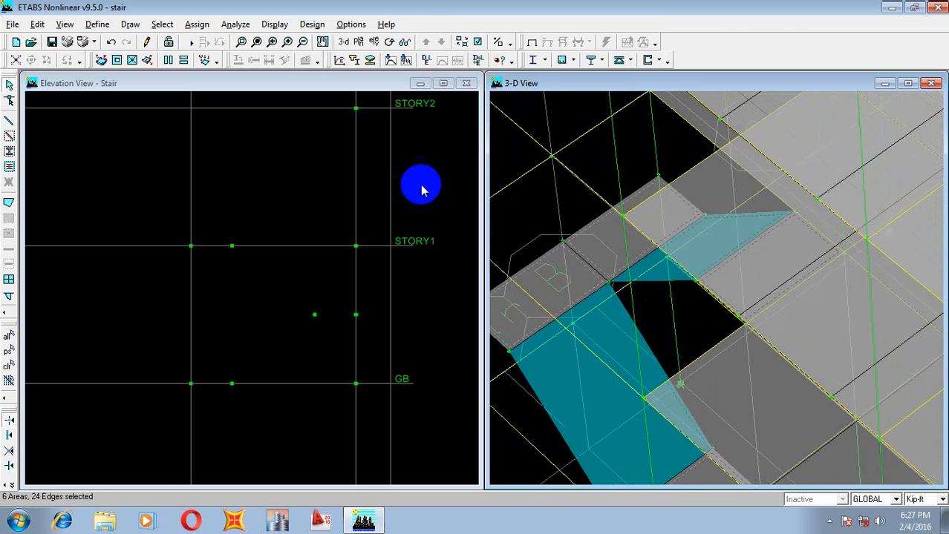
pyautogui.click(389, 41)
pyautogui.moveTo(643, 372)
pyautogui.mouseDown()
pyautogui.moveTo(663, 342)
pyautogui.moveTo(685, 388)
pyautogui.moveTo(641, 307)
pyautogui.moveTo(656, 381)
pyautogui.moveTo(683, 330)
pyautogui.moveTo(726, 381)
pyautogui.moveTo(698, 373)
pyautogui.moveTo(743, 319)
pyautogui.mouseUp()
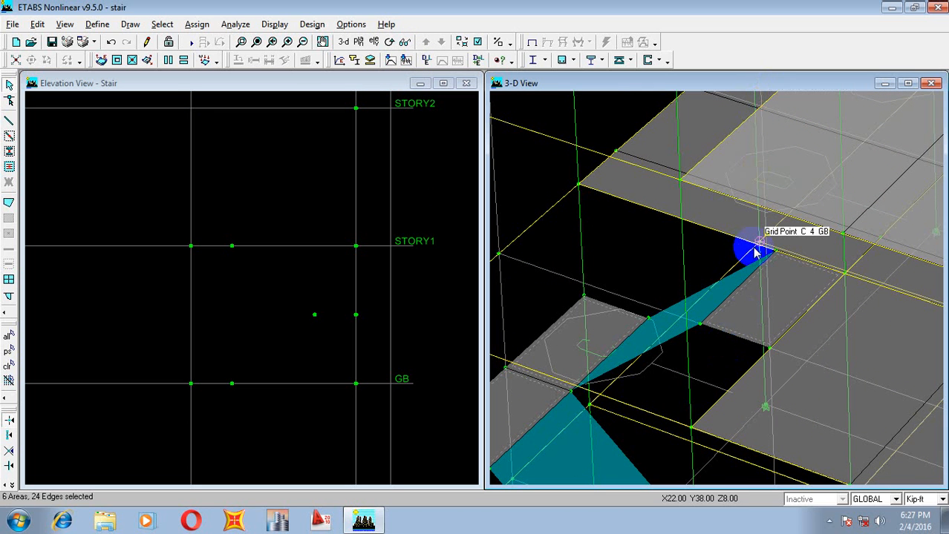
pyautogui.moveTo(755, 253); pyautogui.dragTo(709, 276)
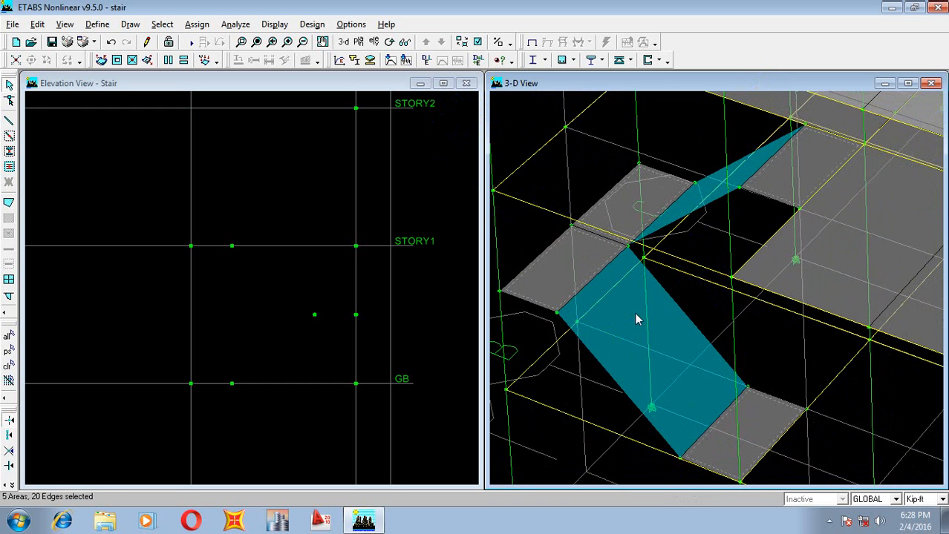
pyautogui.click(677, 327)
pyautogui.scroll(1, 661, 337)
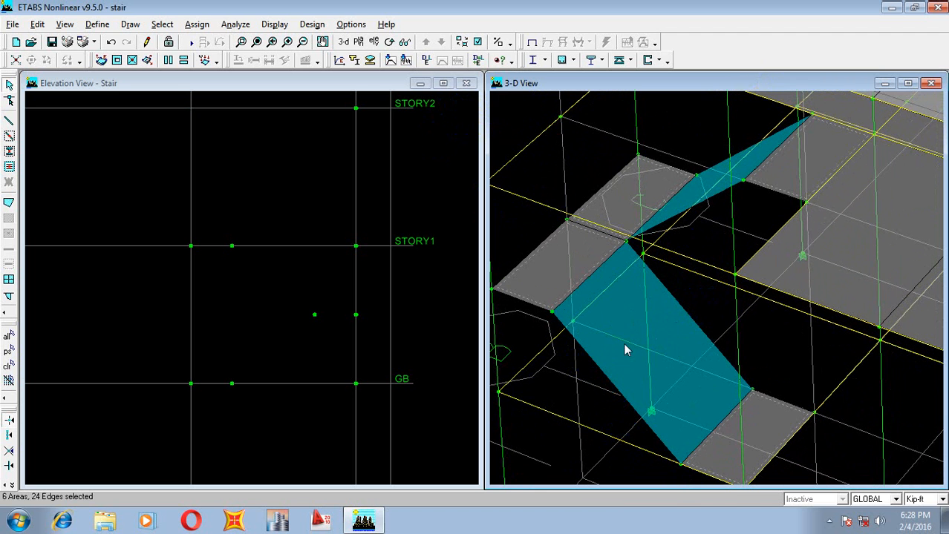
pyautogui.click(612, 365)
pyautogui.click(198, 24)
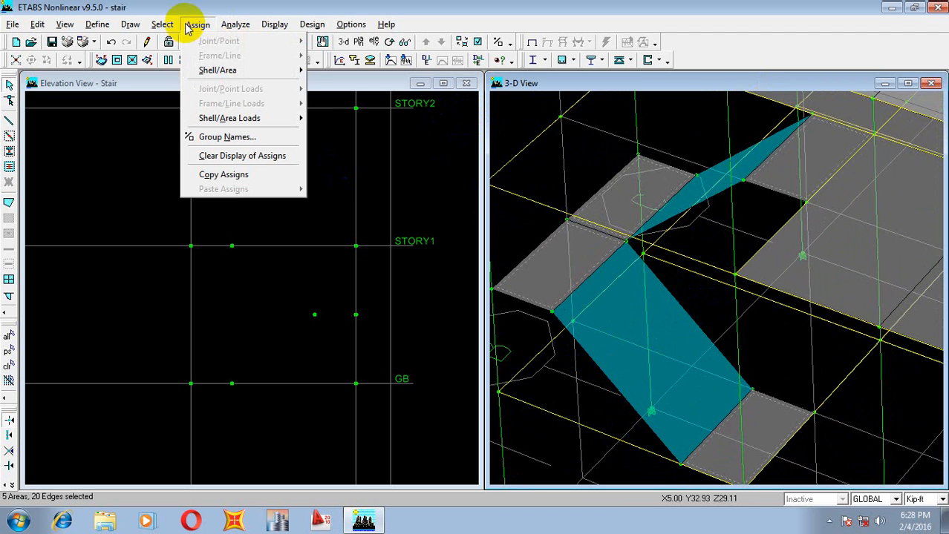
pyautogui.moveTo(236, 71)
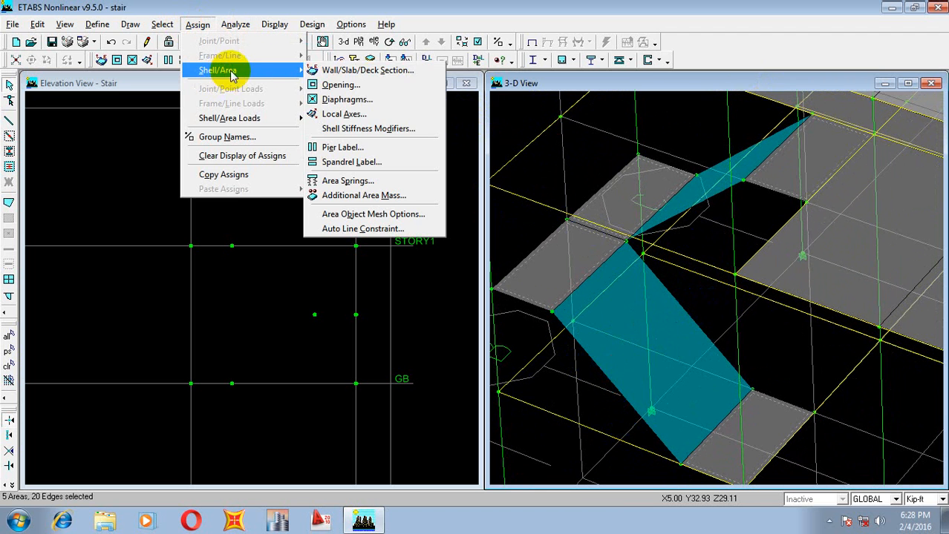
pyautogui.click(362, 70)
pyautogui.click(389, 259)
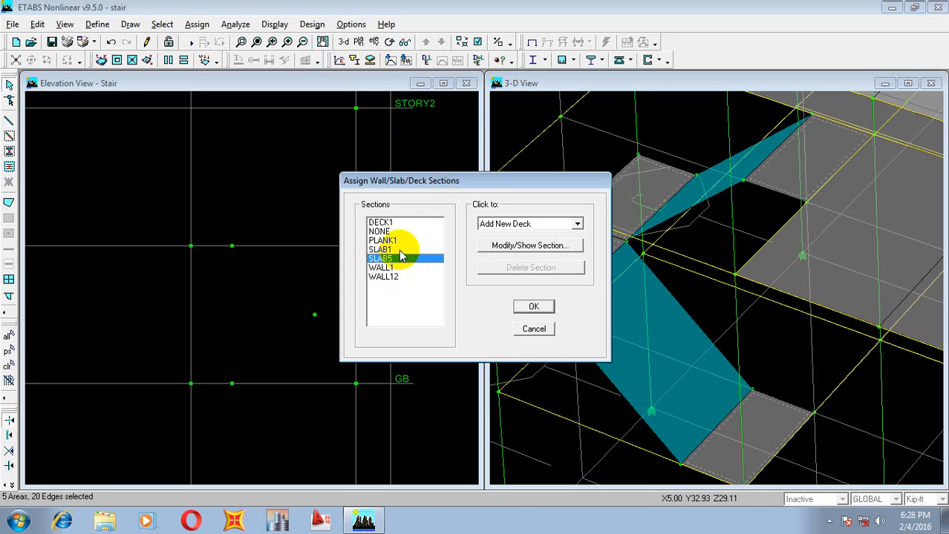
pyautogui.click(526, 310)
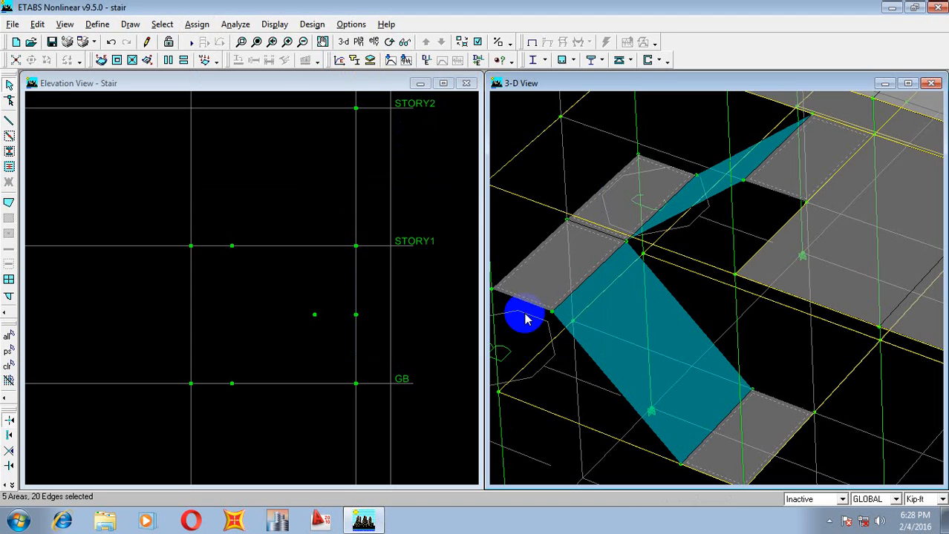
# Add a new slab section named SLAB6 with material CON3000
pyautogui.click(97, 24)
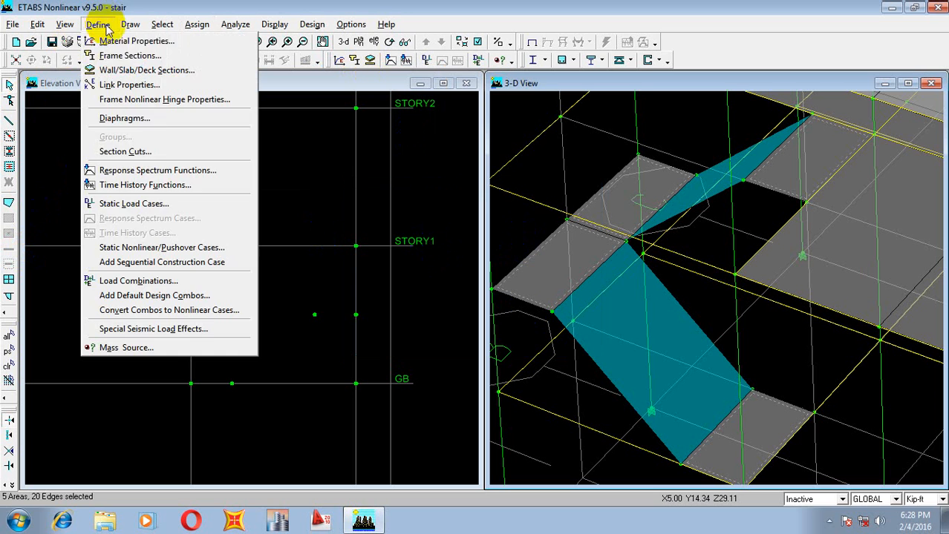
pyautogui.click(147, 69)
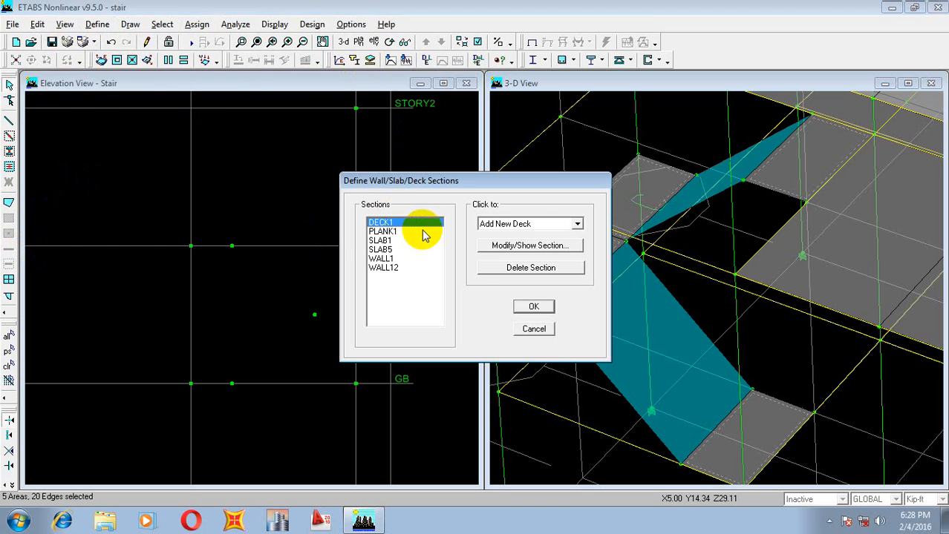
pyautogui.click(526, 223)
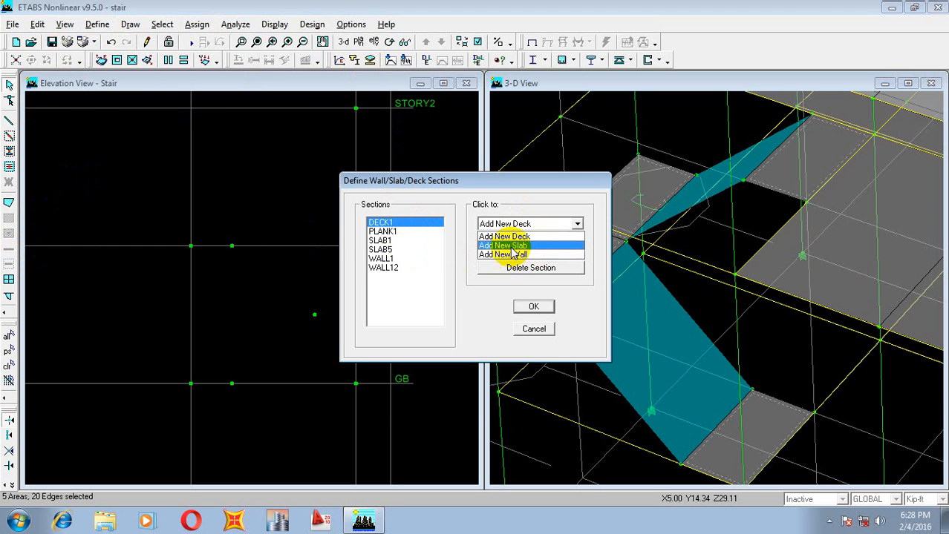
pyautogui.click(505, 244)
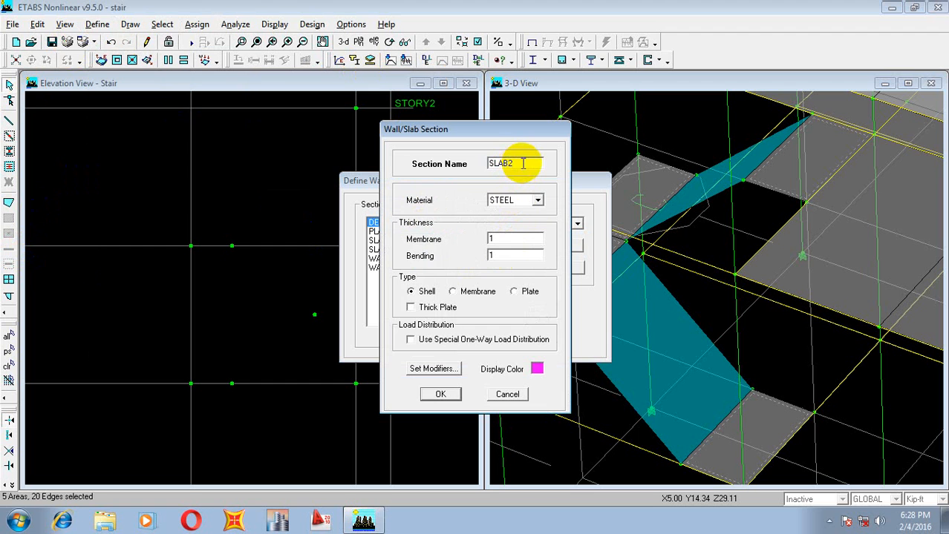
pyautogui.write('6')
pyautogui.click(537, 200)
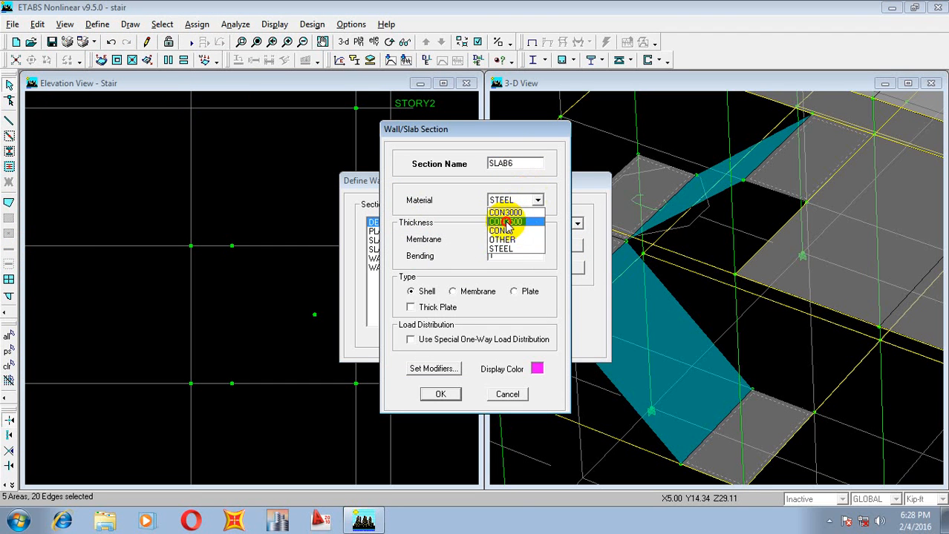
pyautogui.click(518, 210)
pyautogui.click(518, 202)
pyautogui.click(507, 212)
# Set SLAB6's membrane and bending thicknesses to 6 and accept the section definition
pyautogui.doubleClick(504, 237)
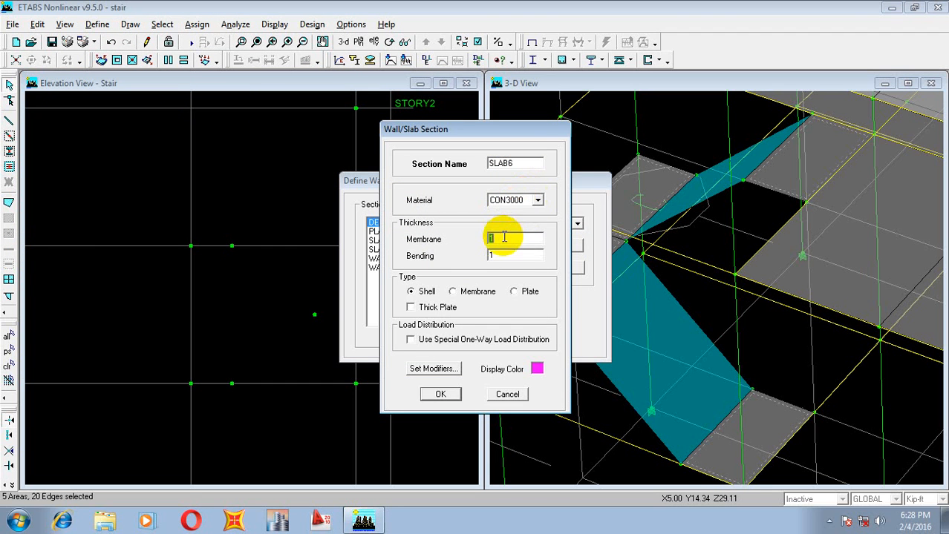
pyautogui.write('6')
pyautogui.doubleClick(497, 255)
pyautogui.write('6')
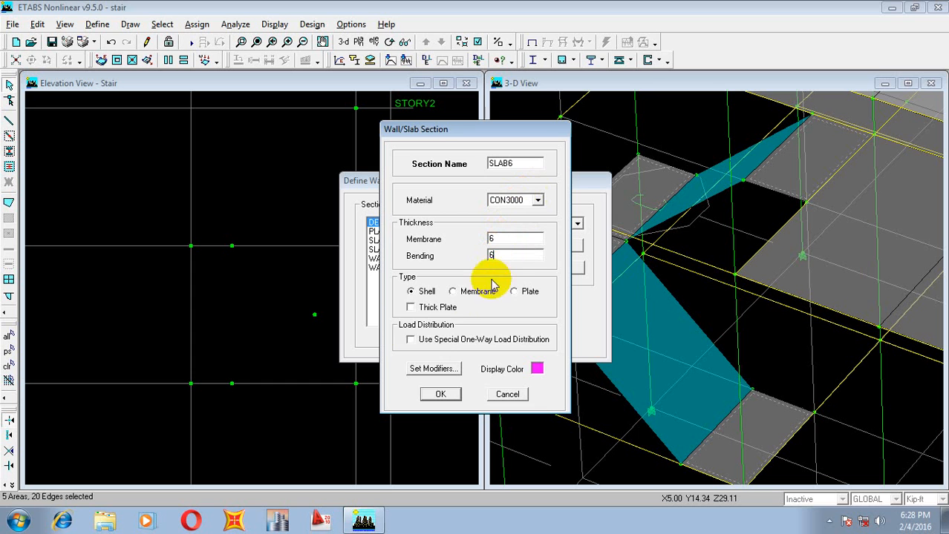
pyautogui.click(448, 394)
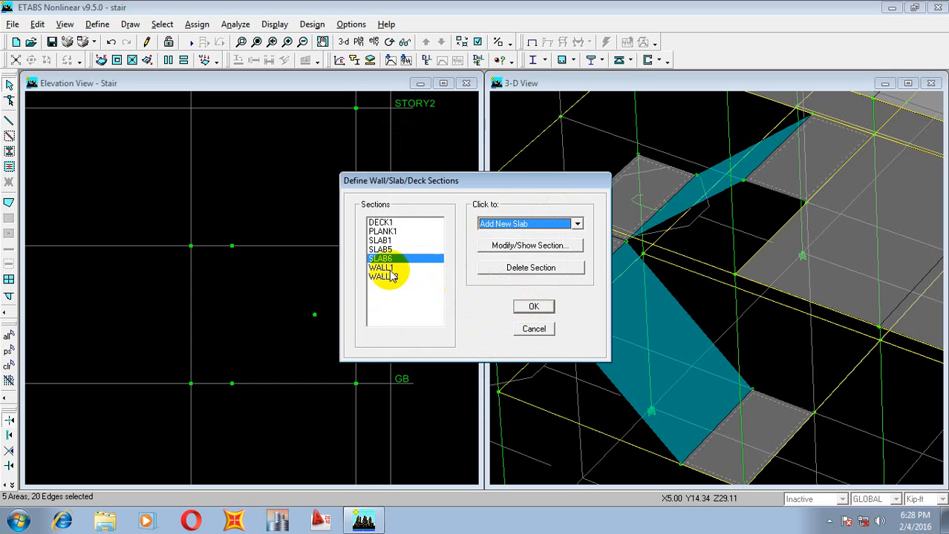
pyautogui.click(533, 306)
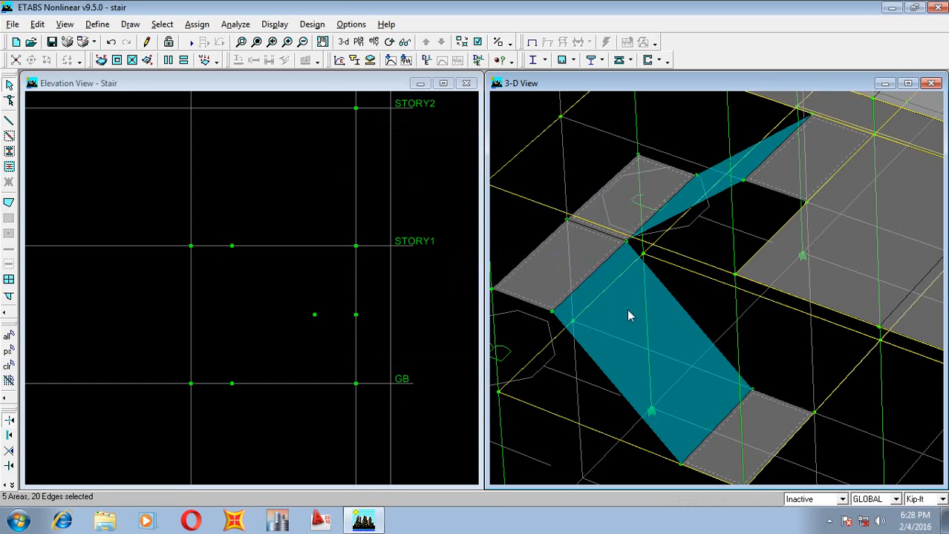
# Assign section SLAB6 to the selected landing areas and upper flight
pyautogui.click(547, 256)
pyautogui.click(375, 140)
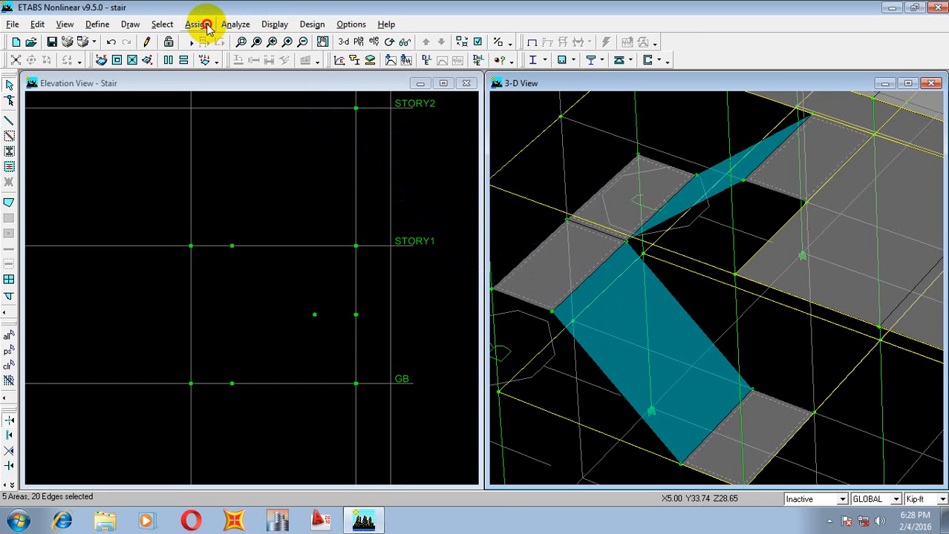
pyautogui.click(199, 24)
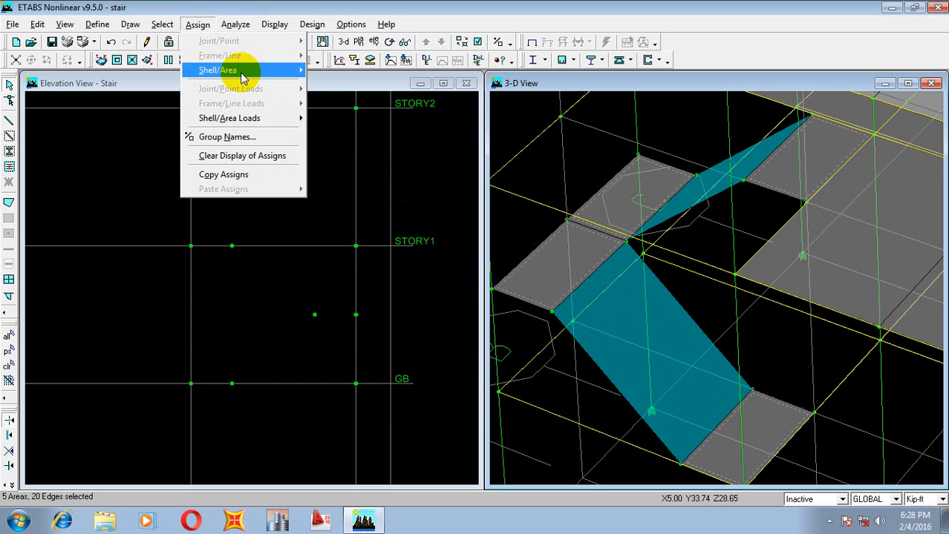
pyautogui.moveTo(243, 70)
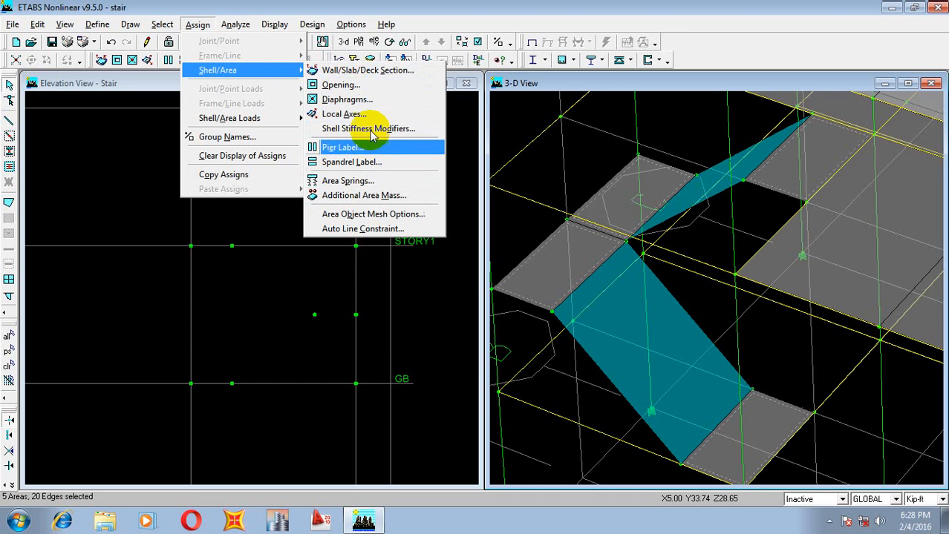
pyautogui.click(359, 71)
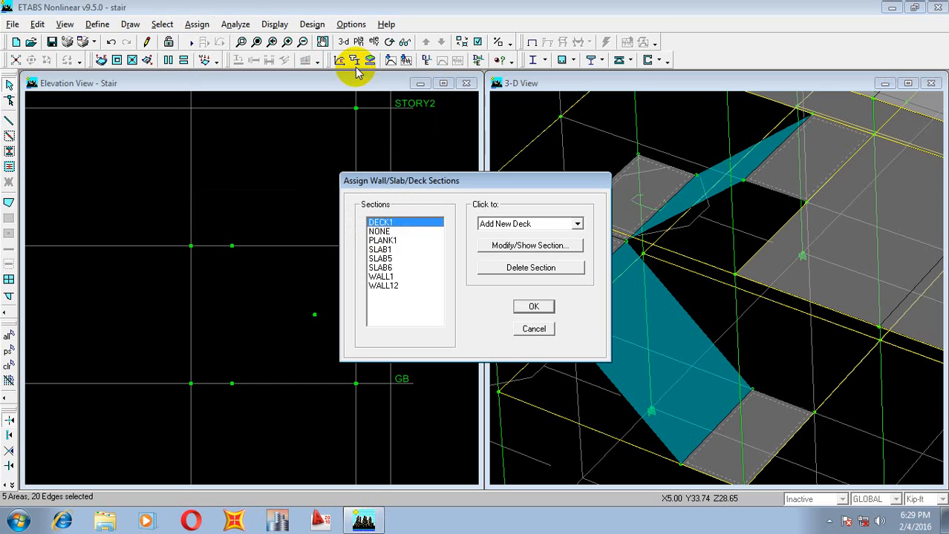
pyautogui.click(382, 267)
pyautogui.click(531, 305)
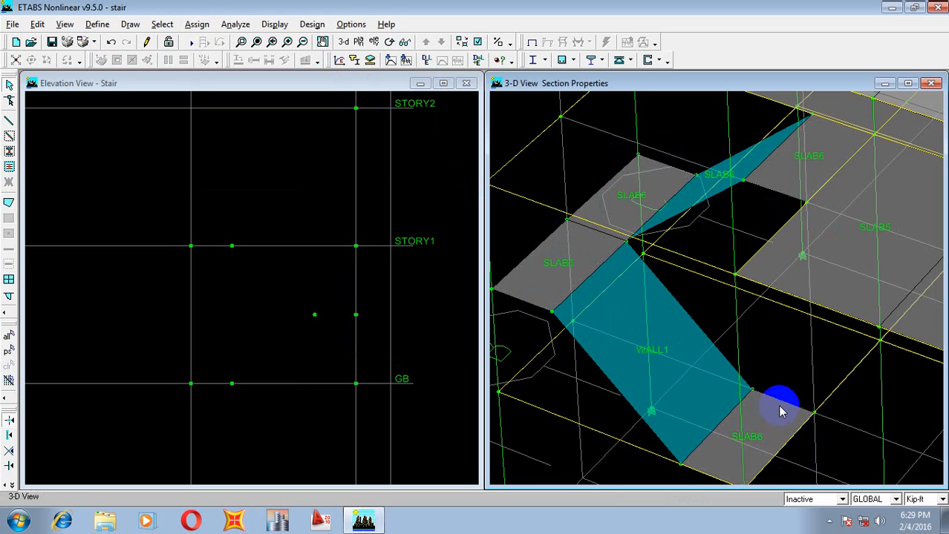
# Select all areas in the model that have section SLAB6 assigned
pyautogui.scroll(-1, 713, 377)
pyautogui.moveTo(713, 335); pyautogui.dragTo(719, 281, button='middle')
pyautogui.scroll(-1, 681, 343)
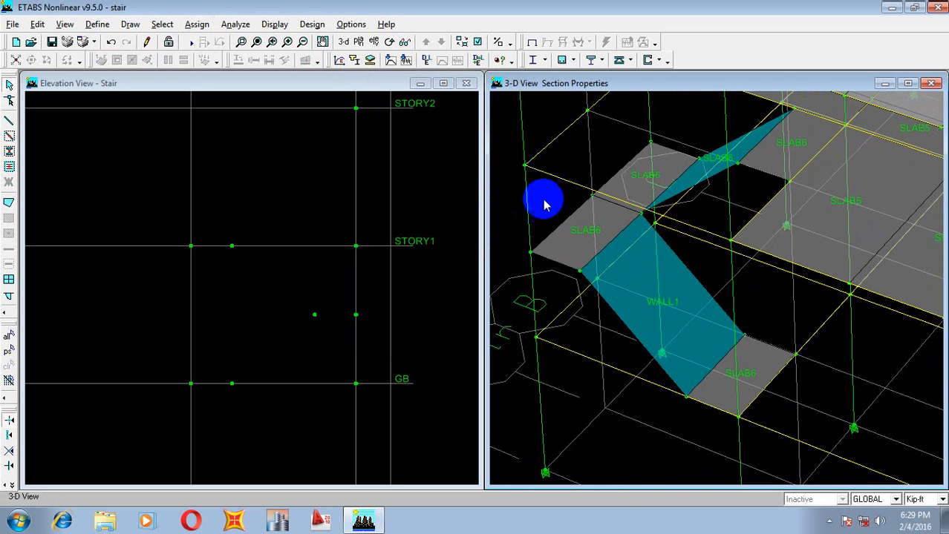
pyautogui.moveTo(562, 136); pyautogui.dragTo(558, 235, button='middle')
pyautogui.scroll(-3, 570, 279)
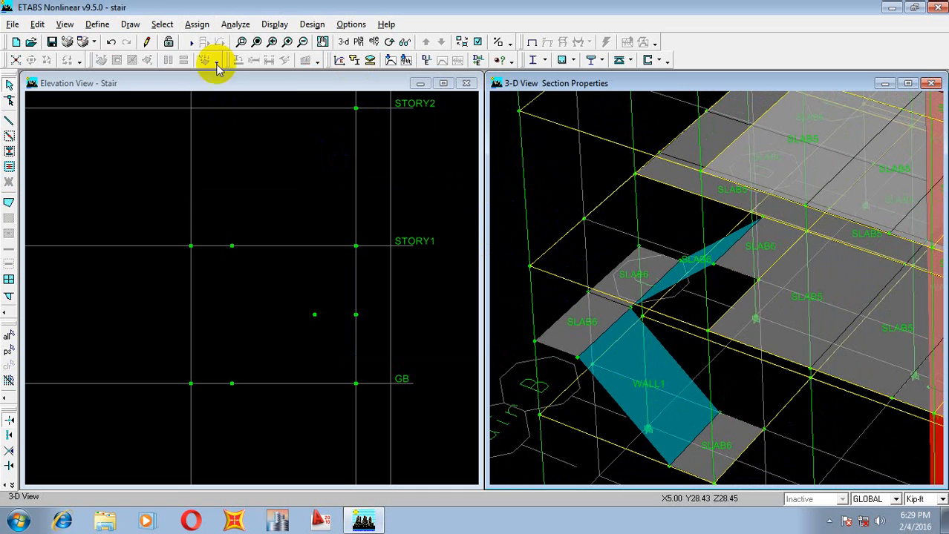
pyautogui.click(163, 24)
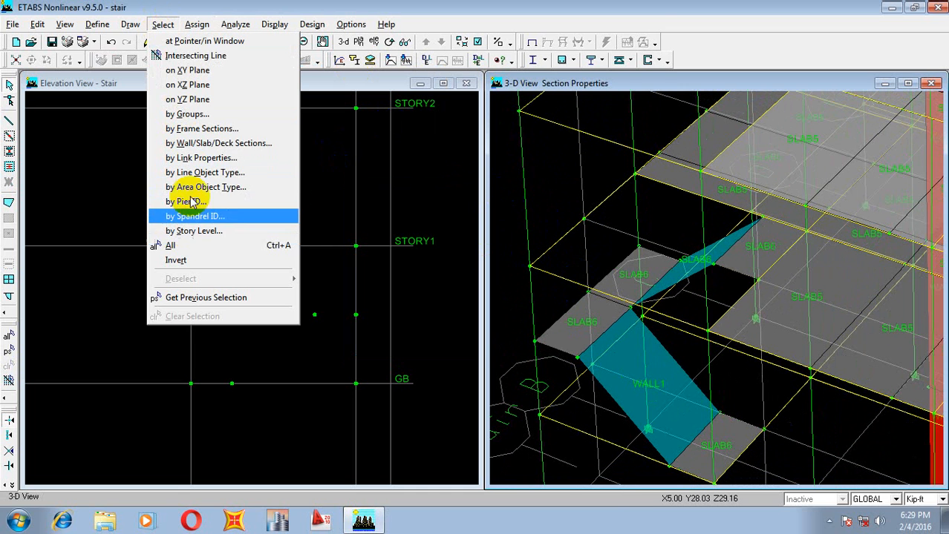
pyautogui.click(198, 144)
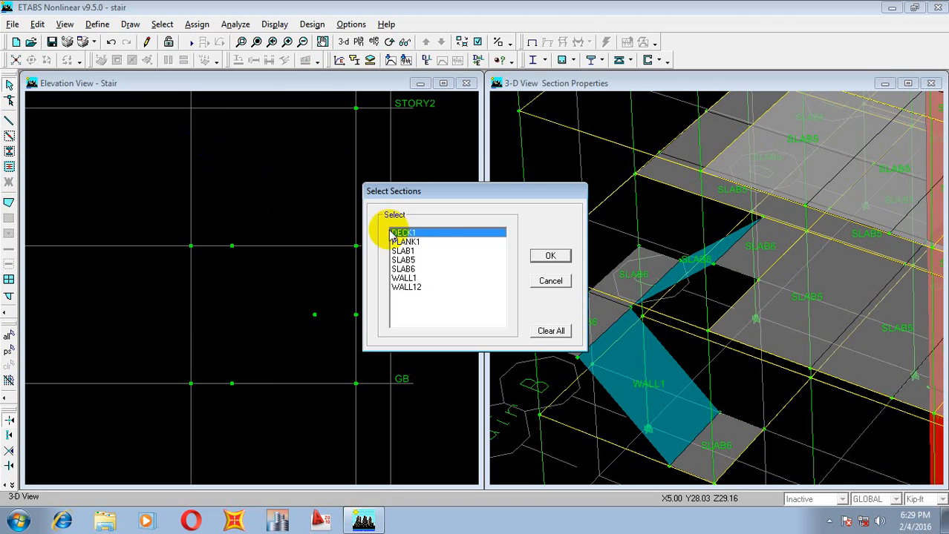
pyautogui.click(404, 268)
pyautogui.click(550, 255)
# Try to add the lower stair flight to the SLAB6 selection, ending with the selection cleared
pyautogui.moveTo(678, 330); pyautogui.dragTo(667, 375, button='middle')
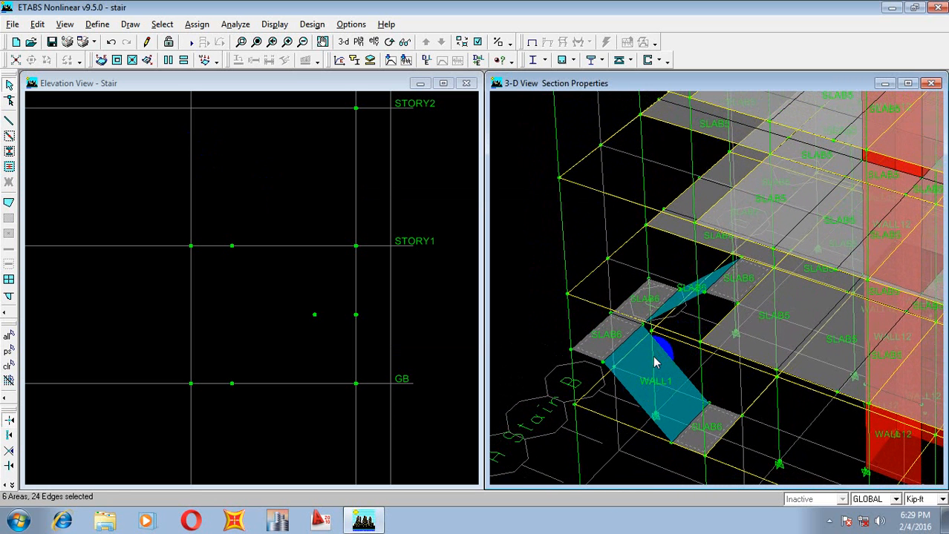
pyautogui.click(654, 359)
pyautogui.click(655, 361)
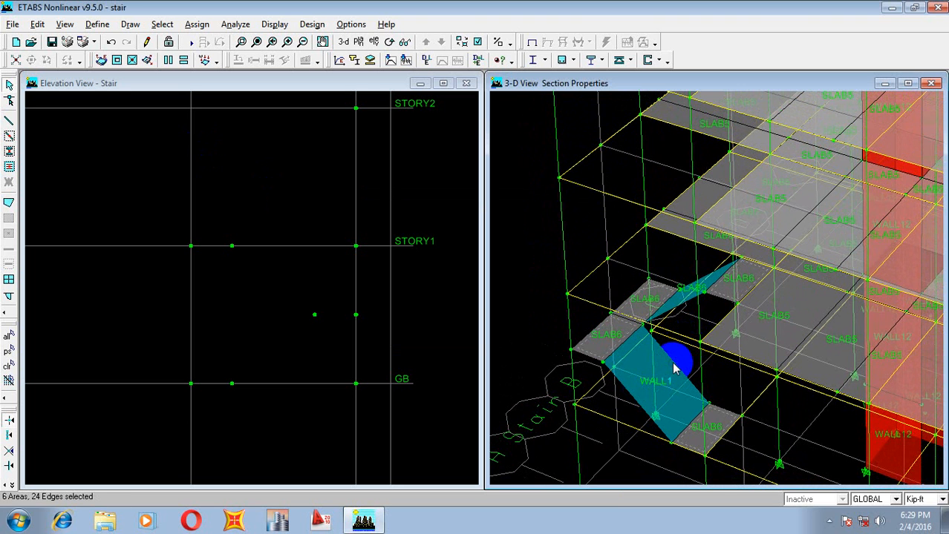
pyautogui.moveTo(663, 363)
pyautogui.mouseDown(button='middle')
pyautogui.moveTo(686, 364)
pyautogui.moveTo(666, 378)
pyautogui.mouseUp(button='middle')
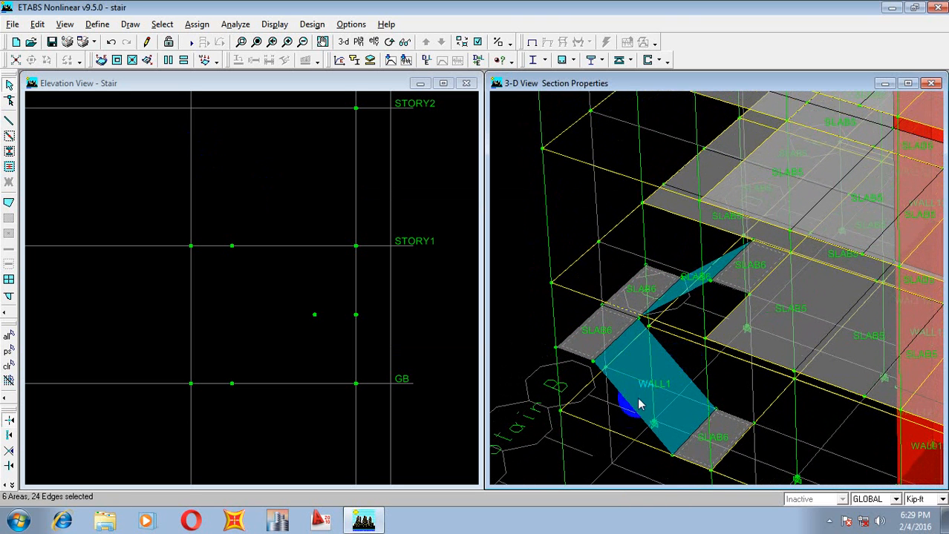
pyautogui.scroll(-1, 638, 383)
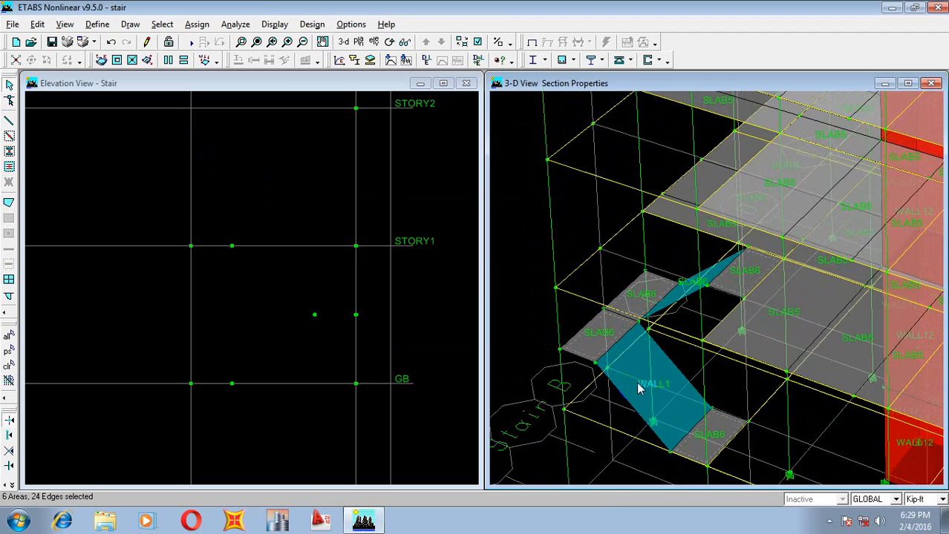
pyautogui.moveTo(637, 369); pyautogui.dragTo(589, 304, button='middle')
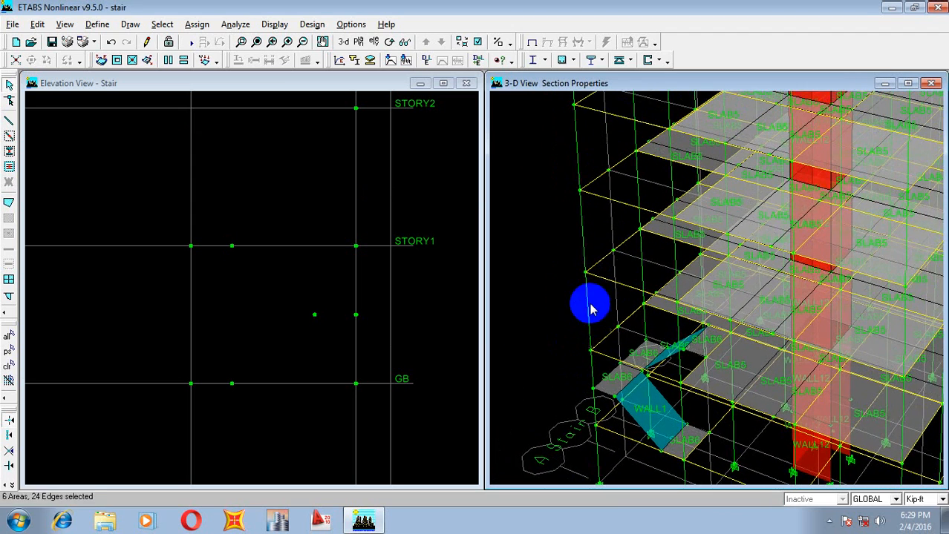
pyautogui.scroll(2, 656, 425)
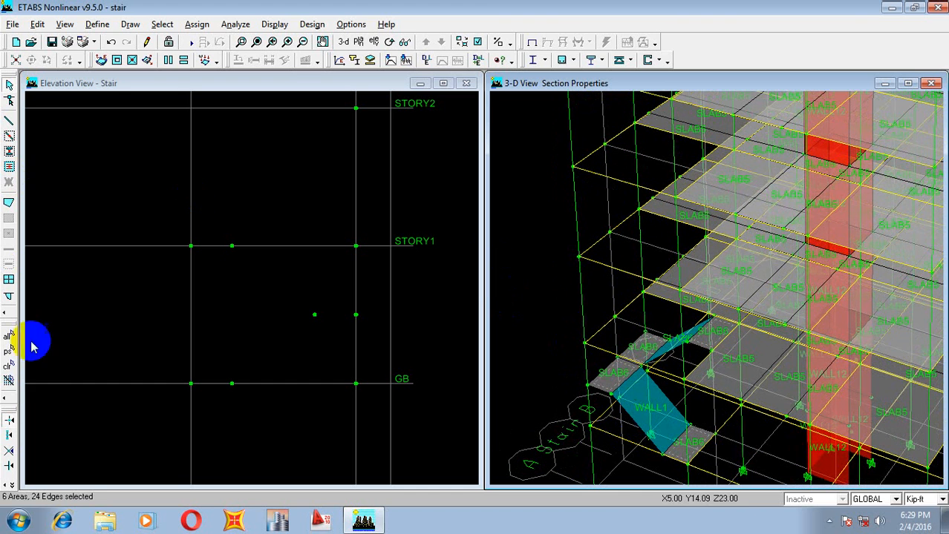
pyautogui.click(88, 258)
# Try to select the lower stair flight and assign section SLAB6 to it
pyautogui.click(241, 41)
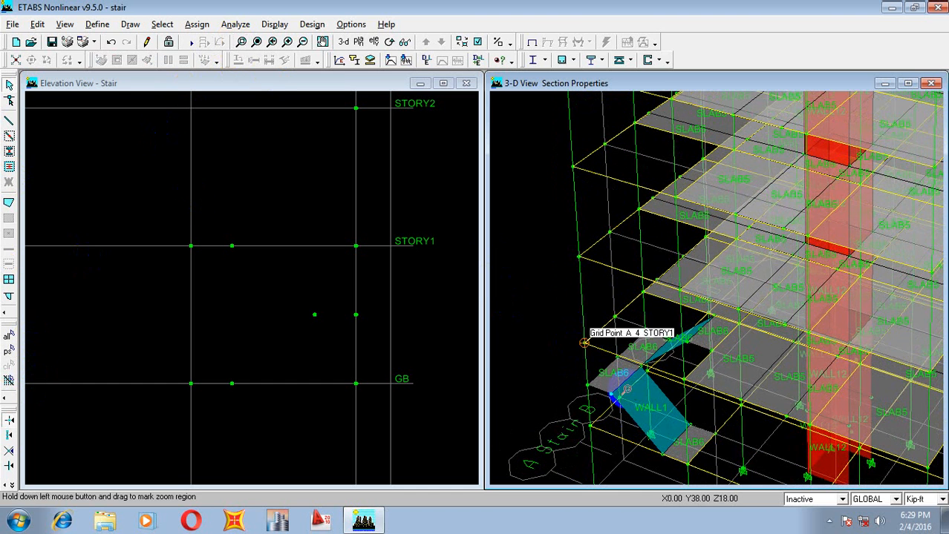
pyautogui.moveTo(565, 354); pyautogui.dragTo(705, 445)
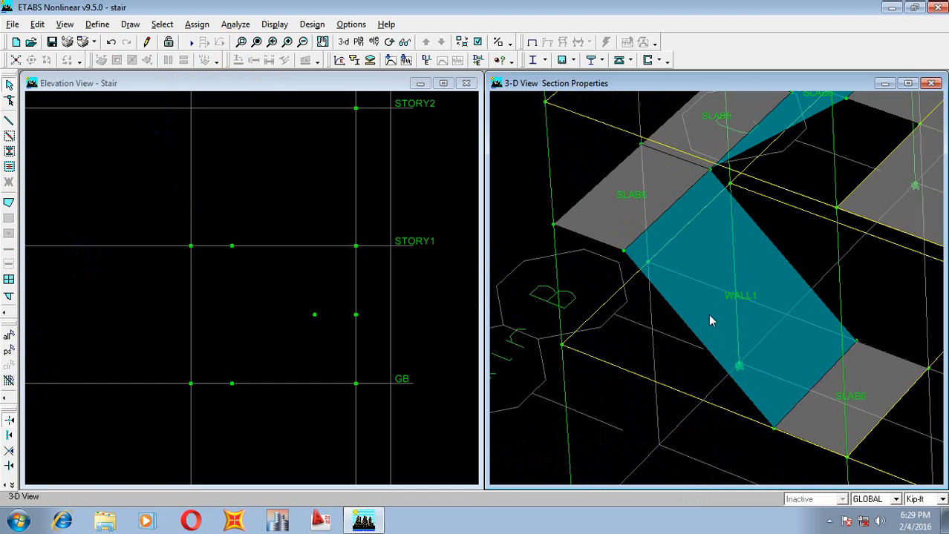
pyautogui.click(685, 336)
pyautogui.click(685, 324)
pyautogui.click(692, 325)
pyautogui.click(822, 382)
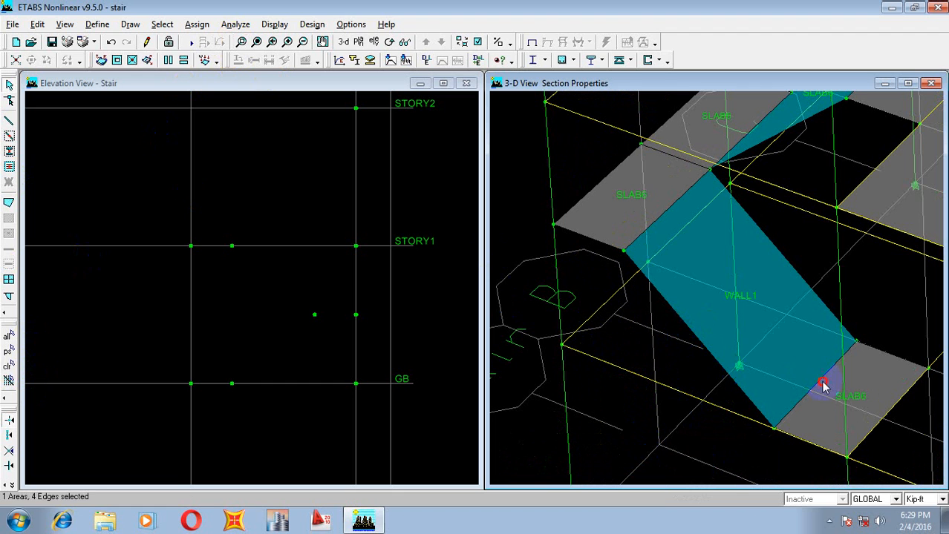
pyautogui.click(850, 386)
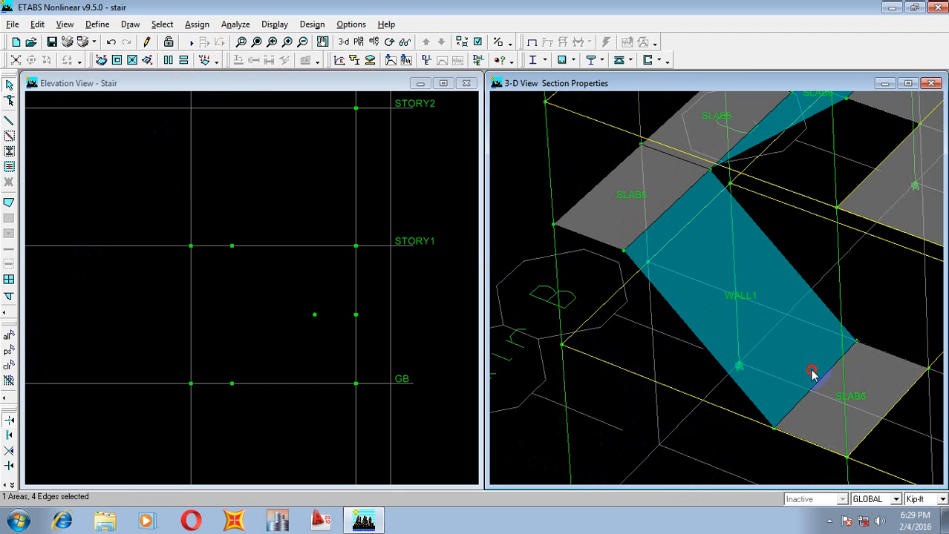
pyautogui.click(784, 255)
pyautogui.click(197, 25)
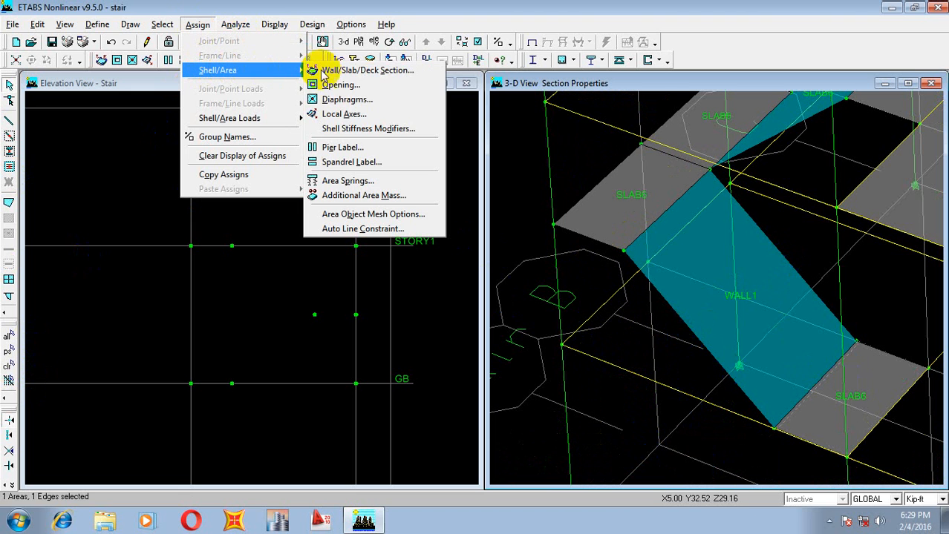
pyautogui.click(360, 70)
pyautogui.click(380, 267)
pyautogui.click(533, 307)
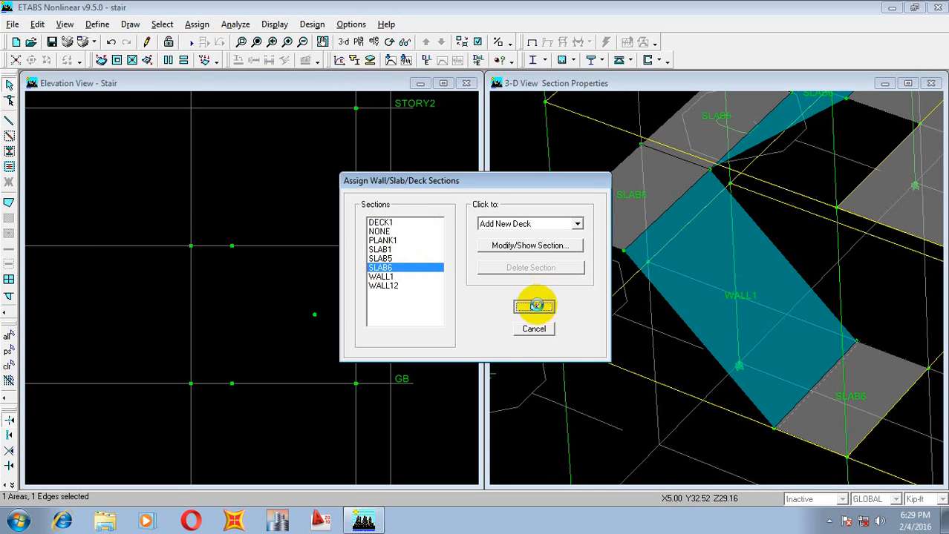
pyautogui.click(702, 343)
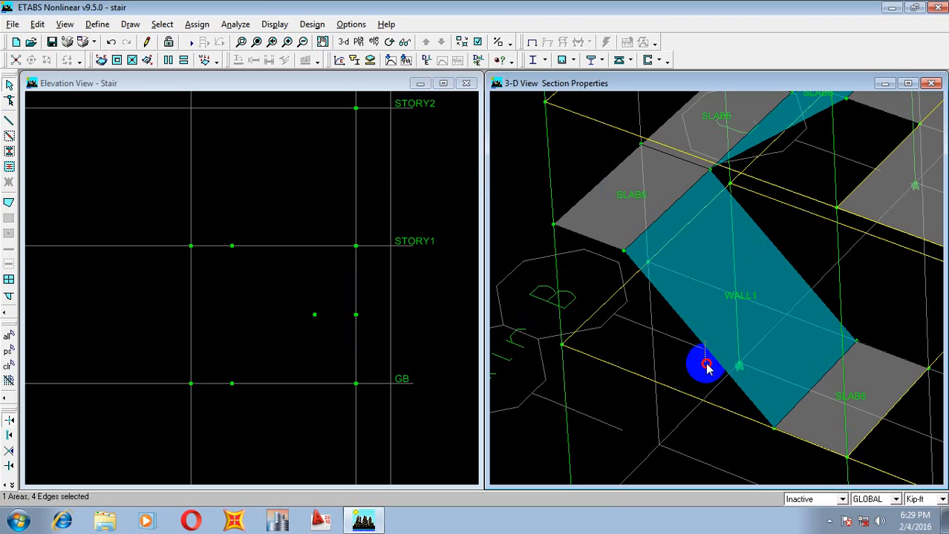
pyautogui.click(673, 202)
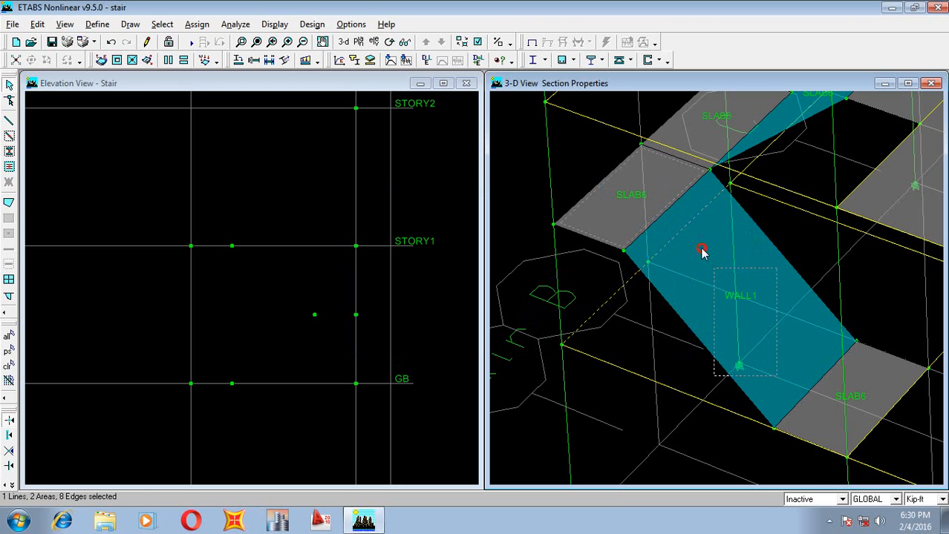
pyautogui.click(804, 232)
pyautogui.click(605, 300)
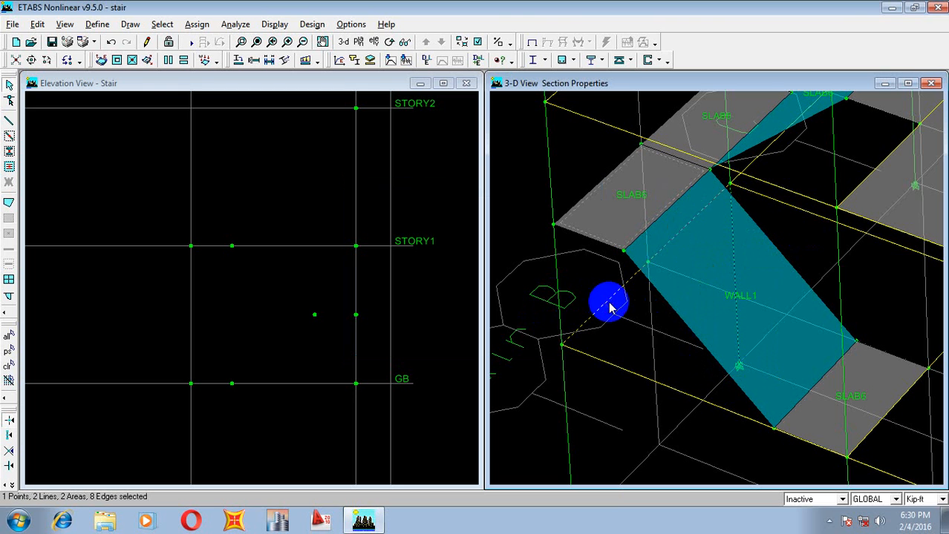
pyautogui.doubleClick(608, 303)
pyautogui.click(637, 268)
pyautogui.click(705, 90)
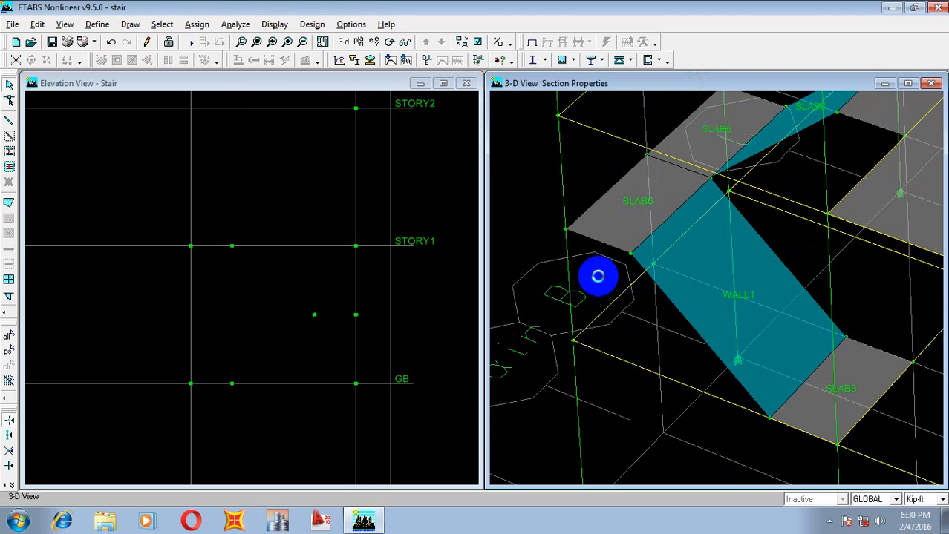
# Select all stair areas by their assigned section SLAB6
pyautogui.moveTo(598, 276); pyautogui.dragTo(559, 222)
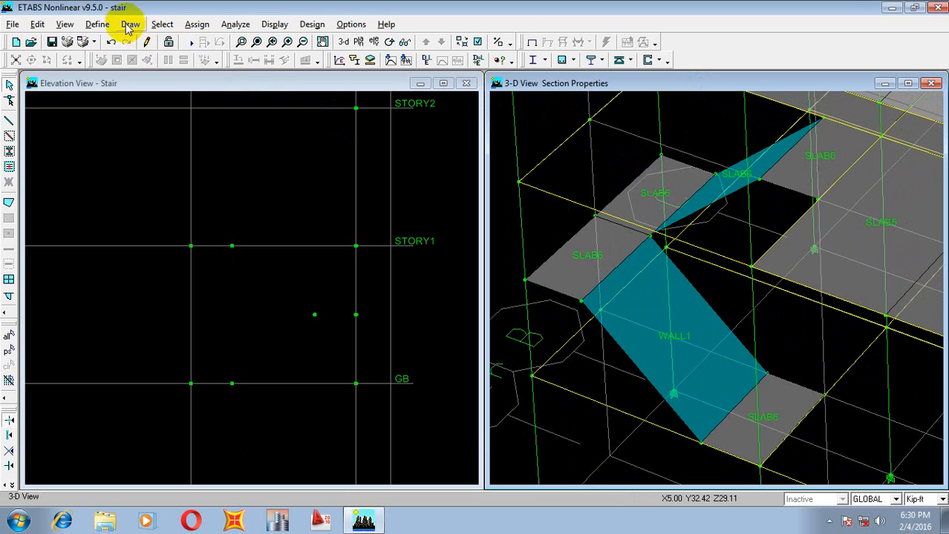
pyautogui.click(161, 24)
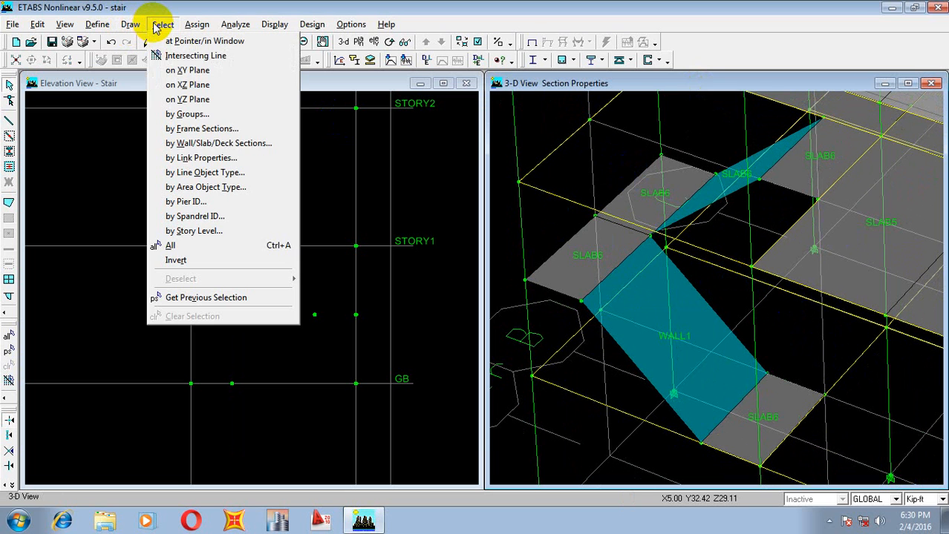
pyautogui.click(209, 144)
pyautogui.click(405, 269)
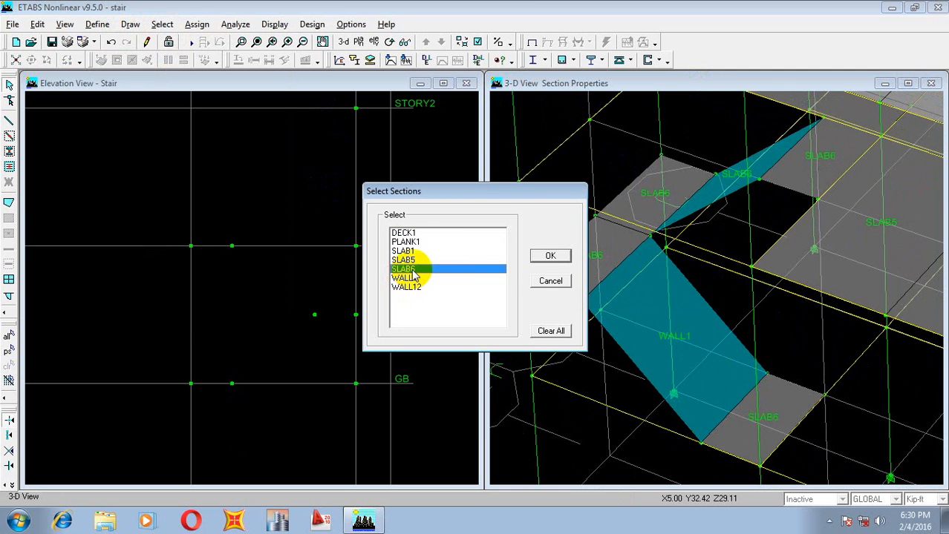
pyautogui.click(550, 255)
pyautogui.moveTo(549, 255); pyautogui.dragTo(546, 321, button='middle')
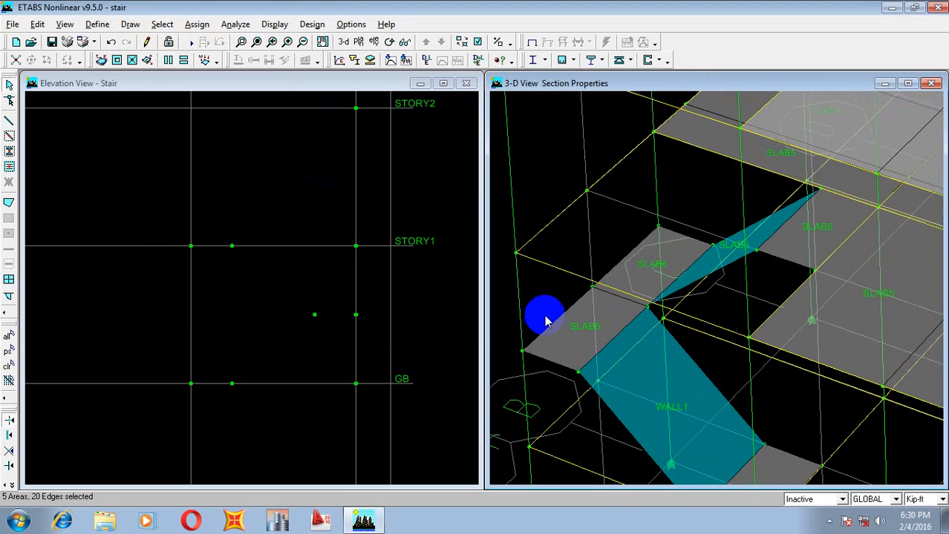
# Replicate the selected SLAB6 landings and upper flight onto the upper stories
pyautogui.click(39, 25)
pyautogui.click(83, 155)
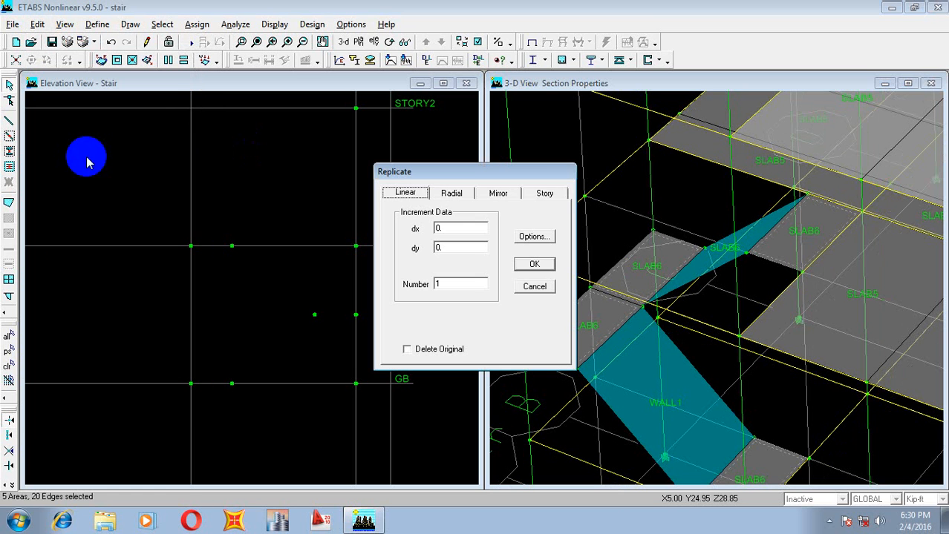
pyautogui.click(544, 194)
pyautogui.moveTo(482, 251); pyautogui.dragTo(482, 276)
pyautogui.moveTo(425, 267)
pyautogui.mouseDown()
pyautogui.moveTo(429, 212)
pyautogui.moveTo(429, 257)
pyautogui.mouseUp()
pyautogui.click(540, 265)
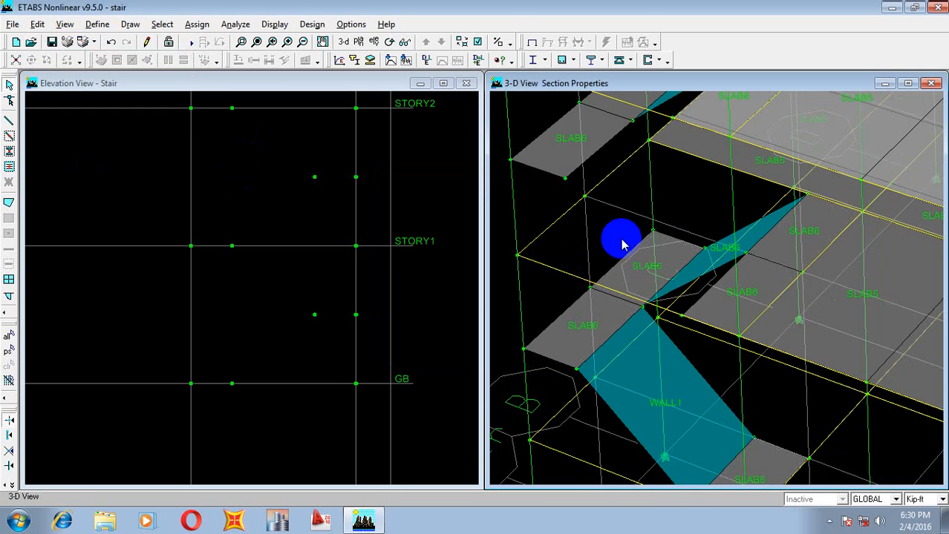
# Select the lower stair flight by its assigned section WALL1
pyautogui.scroll(-3, 695, 375)
pyautogui.moveTo(668, 317)
pyautogui.mouseDown(button='middle')
pyautogui.moveTo(661, 346)
pyautogui.moveTo(640, 354)
pyautogui.moveTo(650, 232)
pyautogui.mouseUp(button='middle')
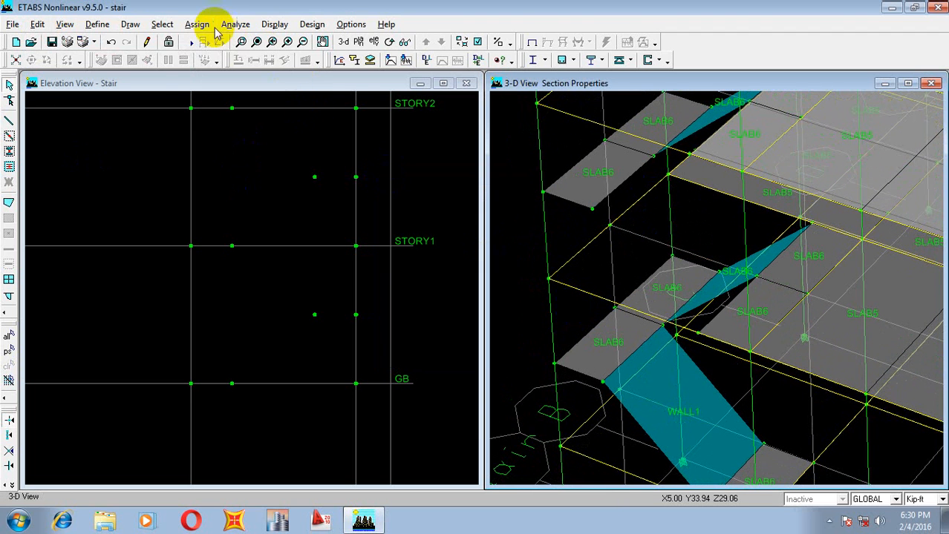
pyautogui.click(197, 25)
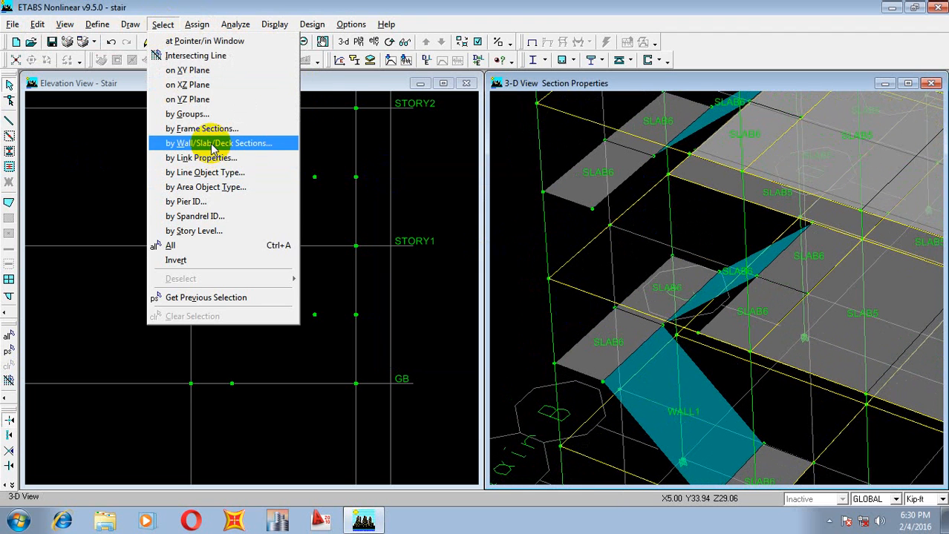
pyautogui.click(212, 143)
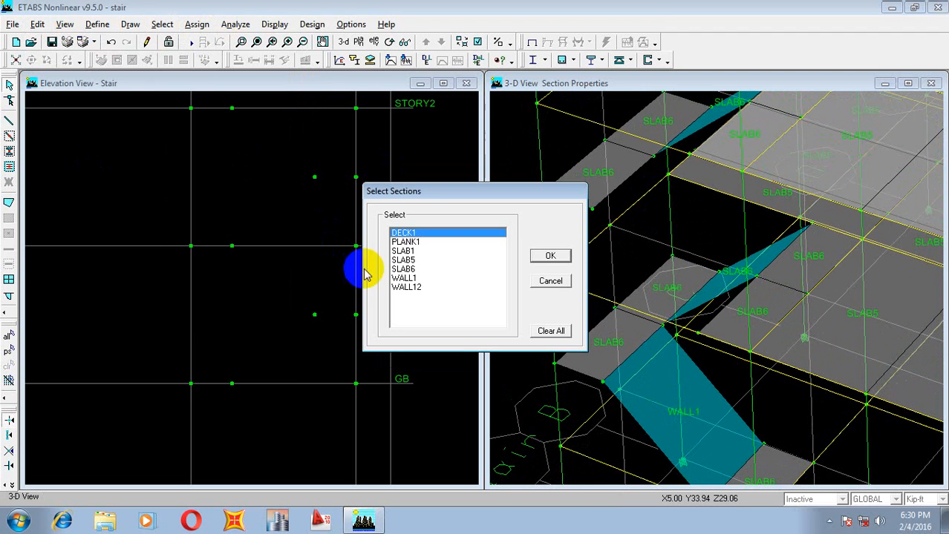
pyautogui.click(413, 277)
pyautogui.click(544, 256)
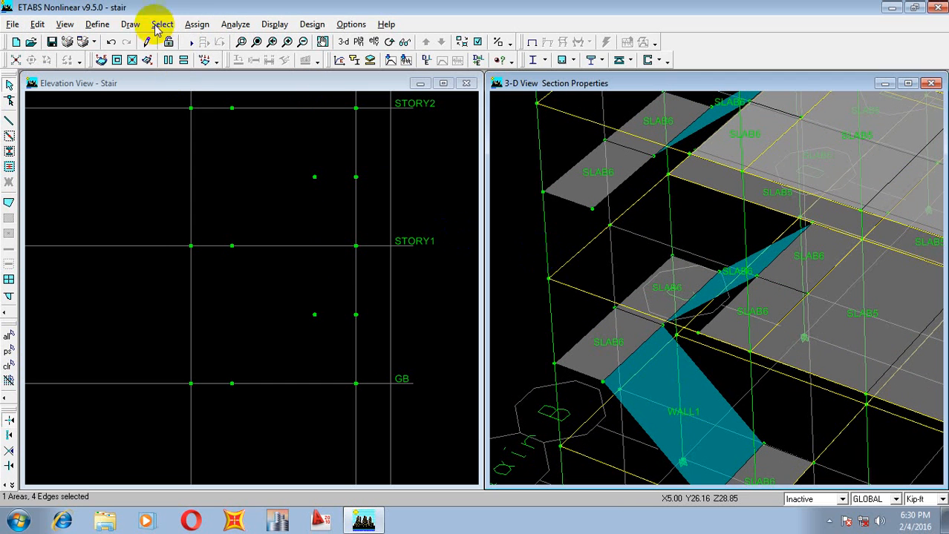
# Replicate the selected WALL1 flight onto the upper stories up to STORY10
pyautogui.click(37, 24)
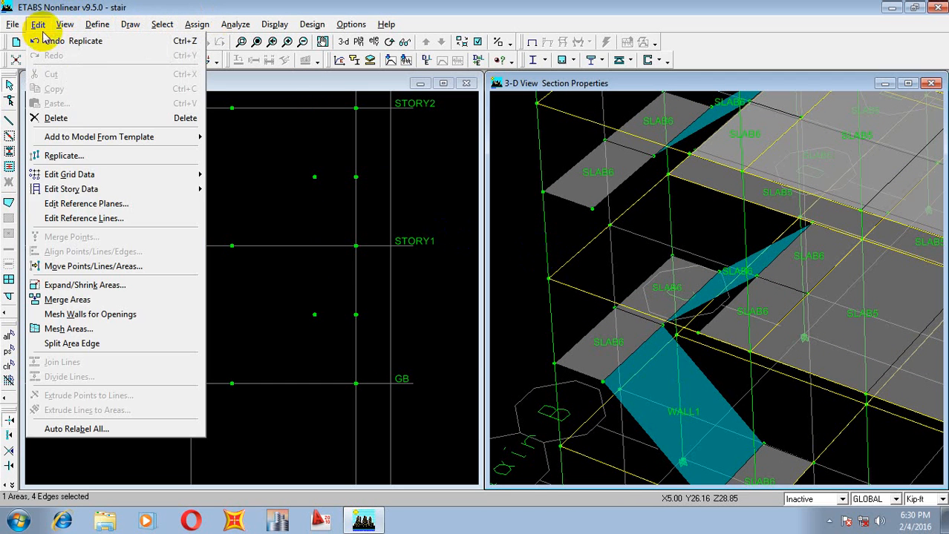
pyautogui.click(75, 156)
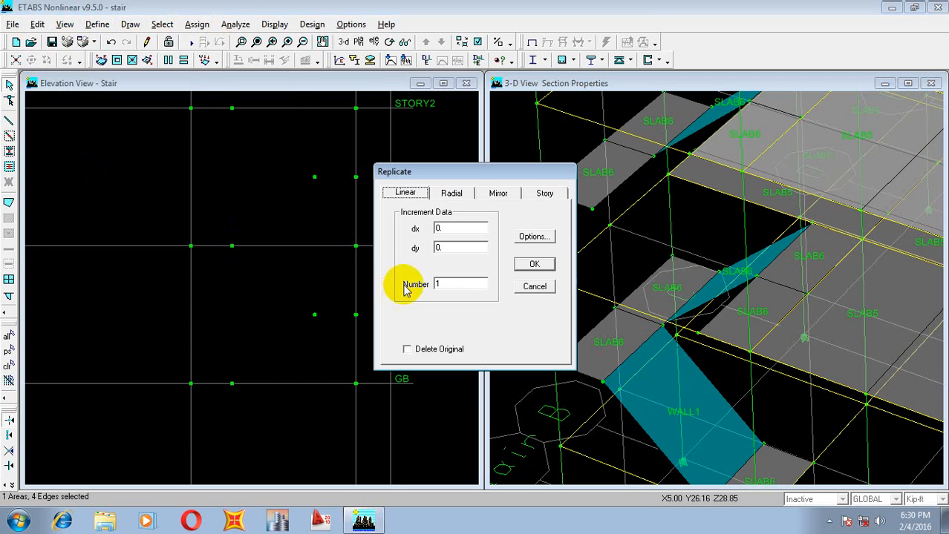
pyautogui.click(543, 192)
pyautogui.moveTo(481, 249); pyautogui.dragTo(422, 257)
pyautogui.click(527, 264)
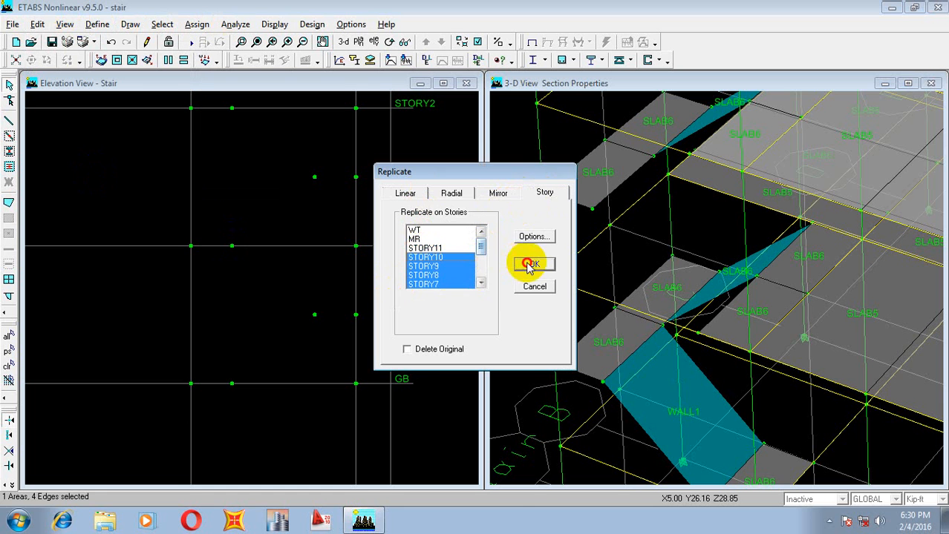
pyautogui.moveTo(648, 280); pyautogui.dragTo(686, 321, button='middle')
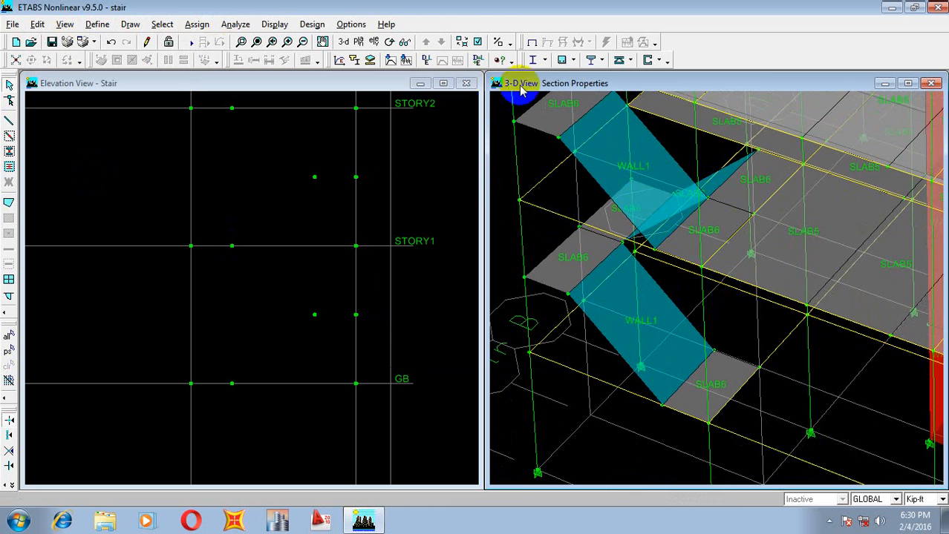
pyautogui.moveTo(588, 176); pyautogui.dragTo(609, 324, button='middle')
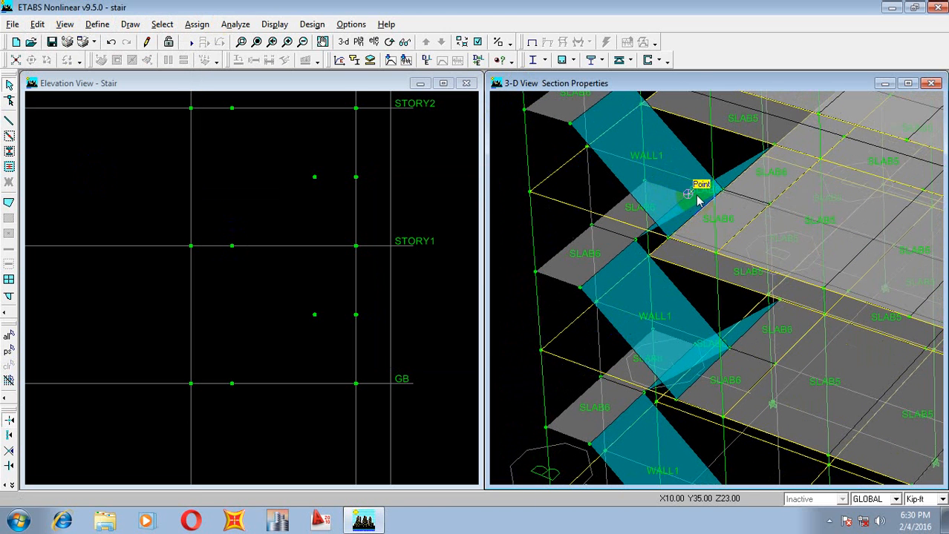
# Save the model under the file name stair on the Desktop
pyautogui.click(8, 28)
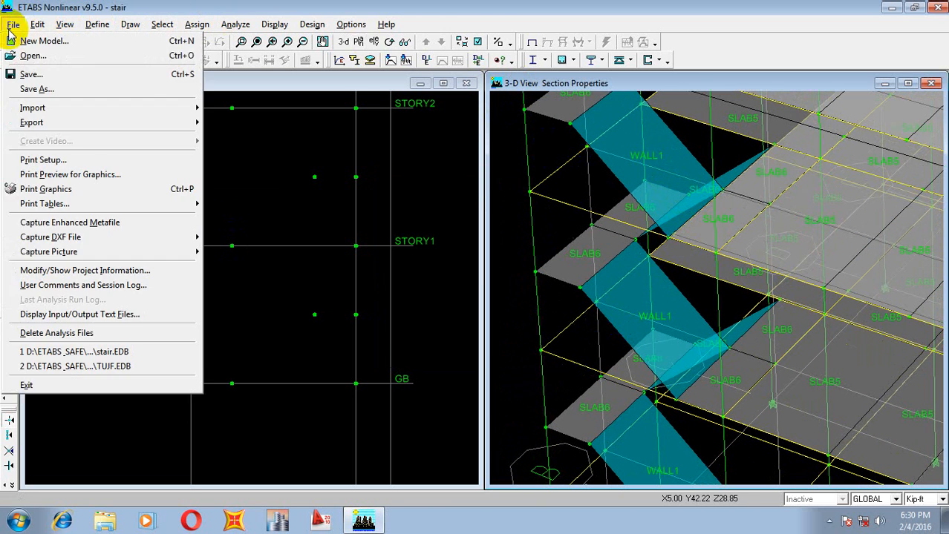
pyautogui.click(35, 91)
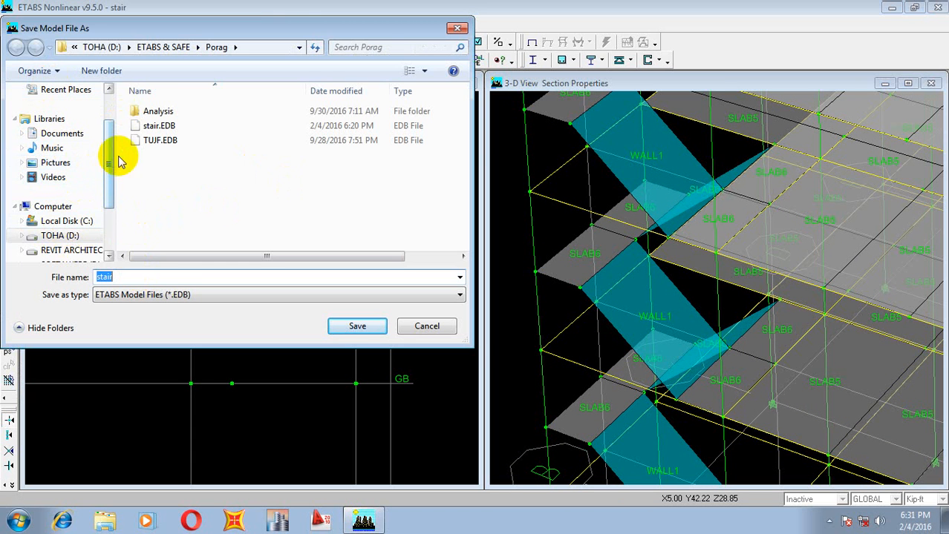
pyautogui.moveTo(111, 155); pyautogui.dragTo(112, 125)
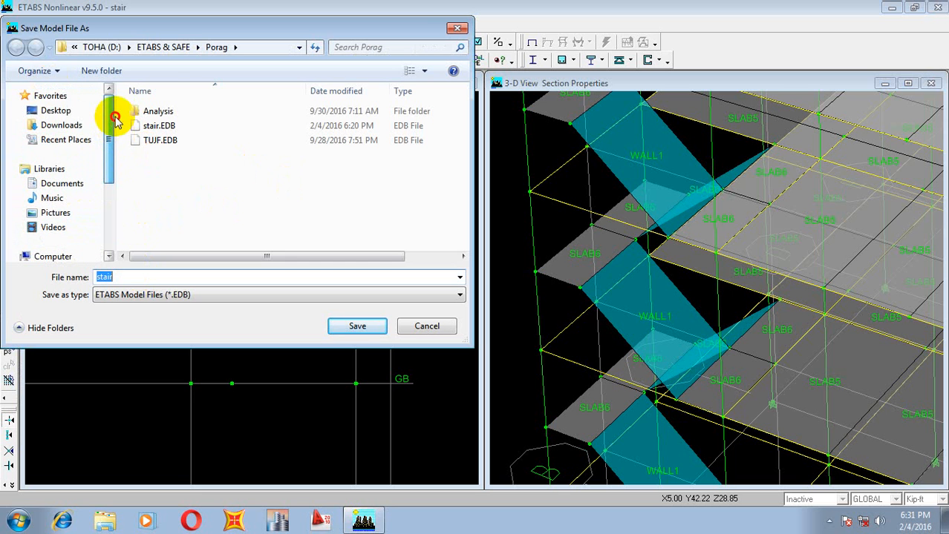
pyautogui.click(58, 110)
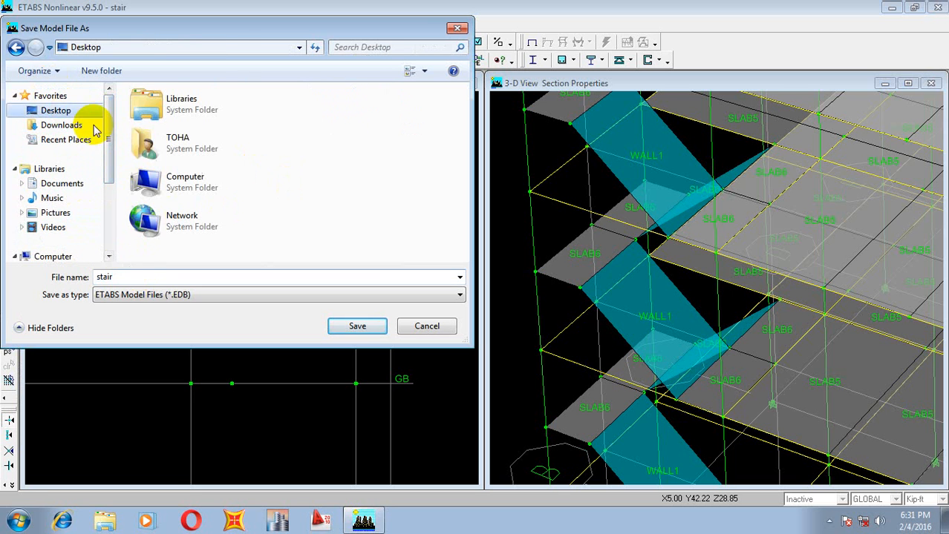
pyautogui.click(343, 322)
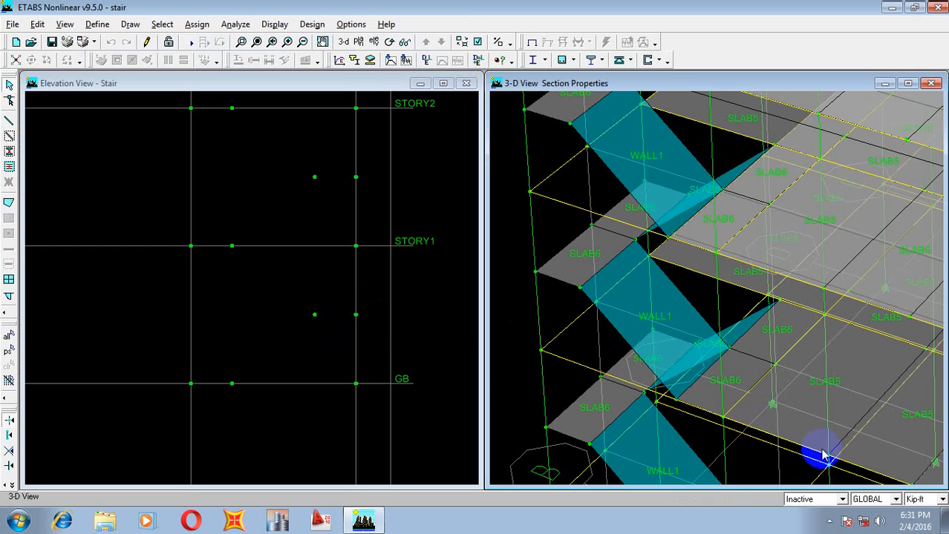